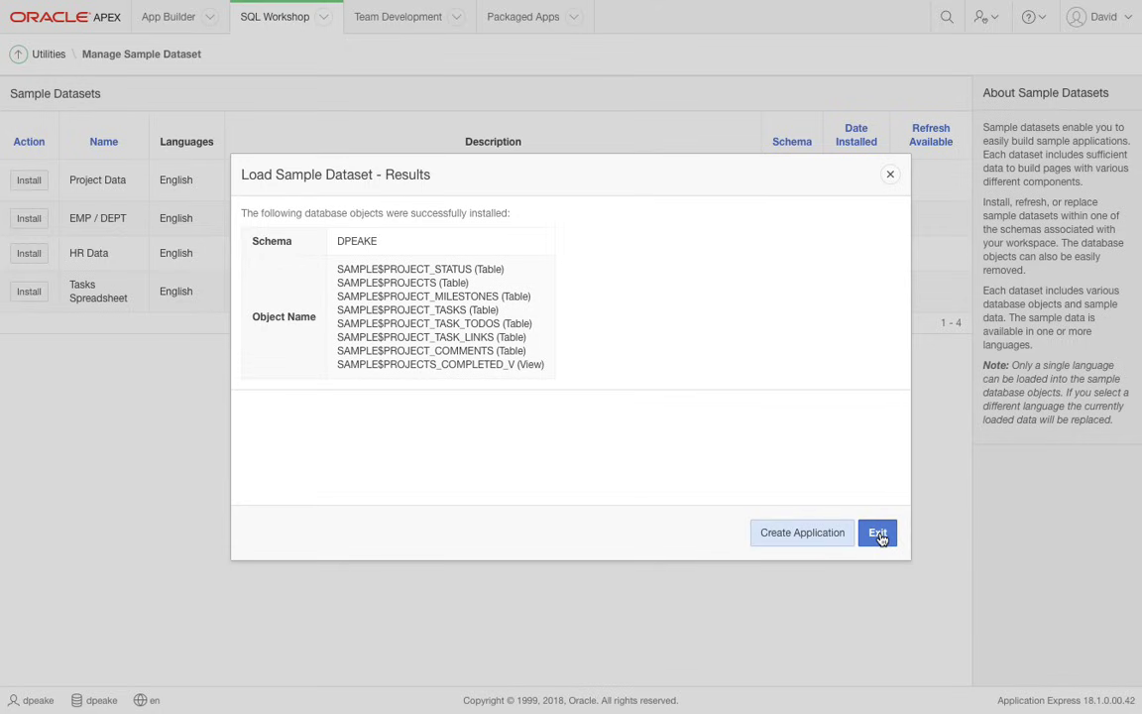
- Close the sample dataset results and start a new application named Create App Wizard
click(877, 533)
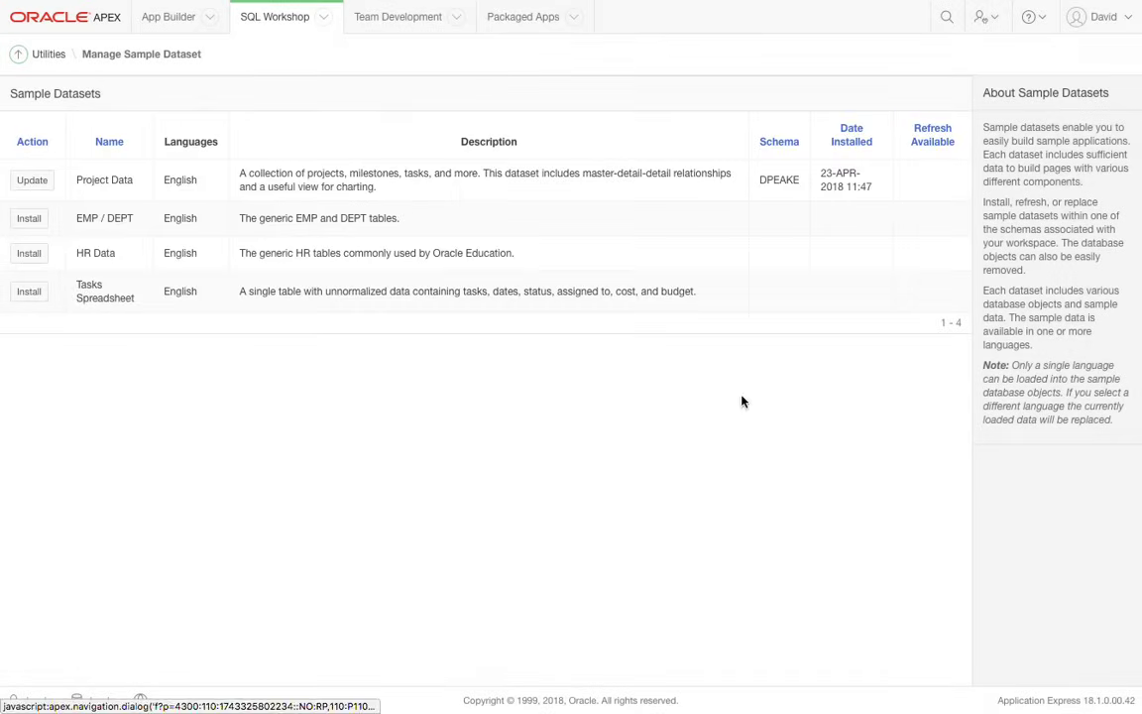
click(168, 20)
click(123, 109)
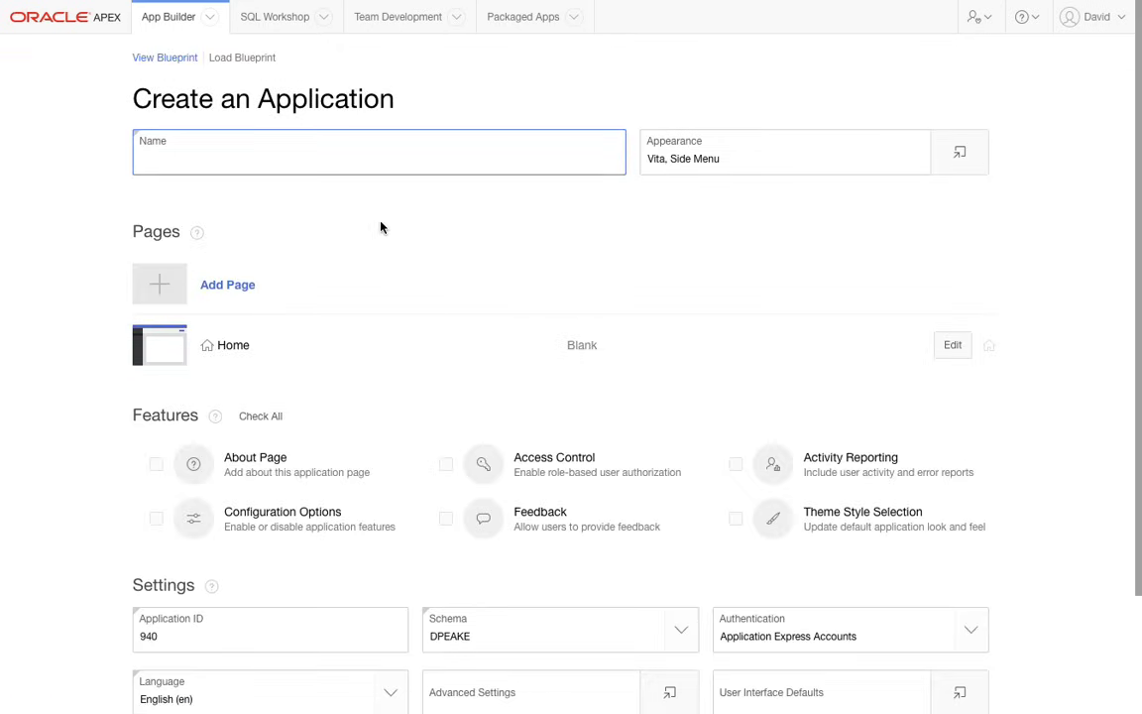
text(Create App Wizard)
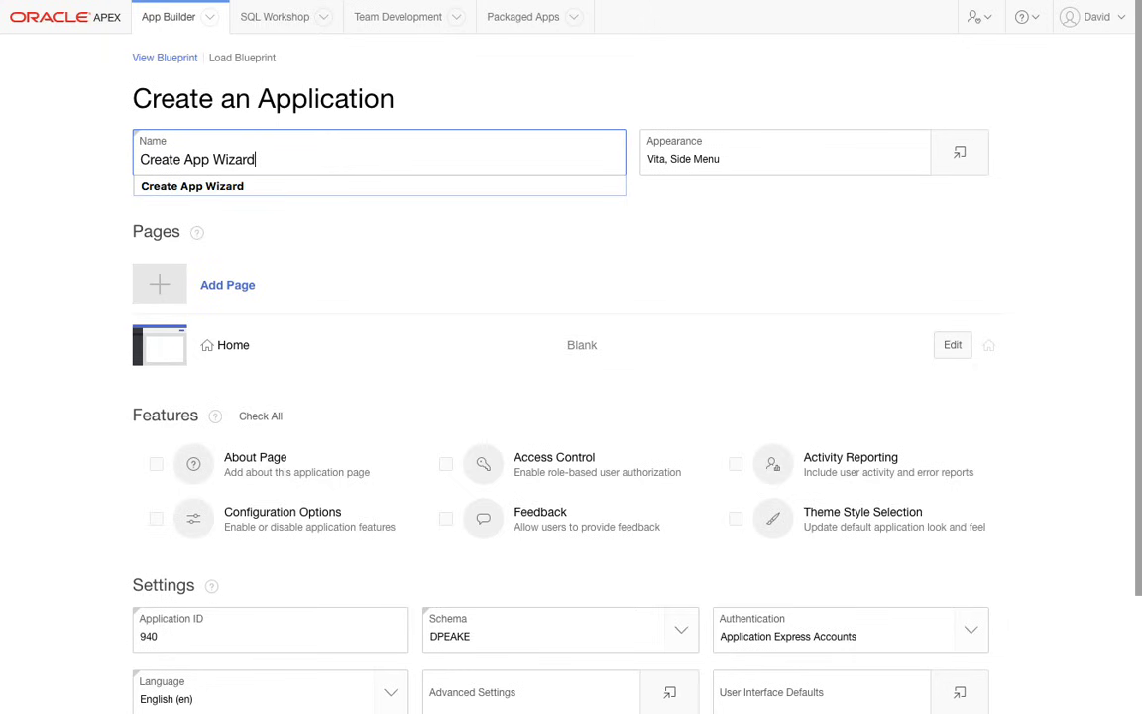
key(Tab)
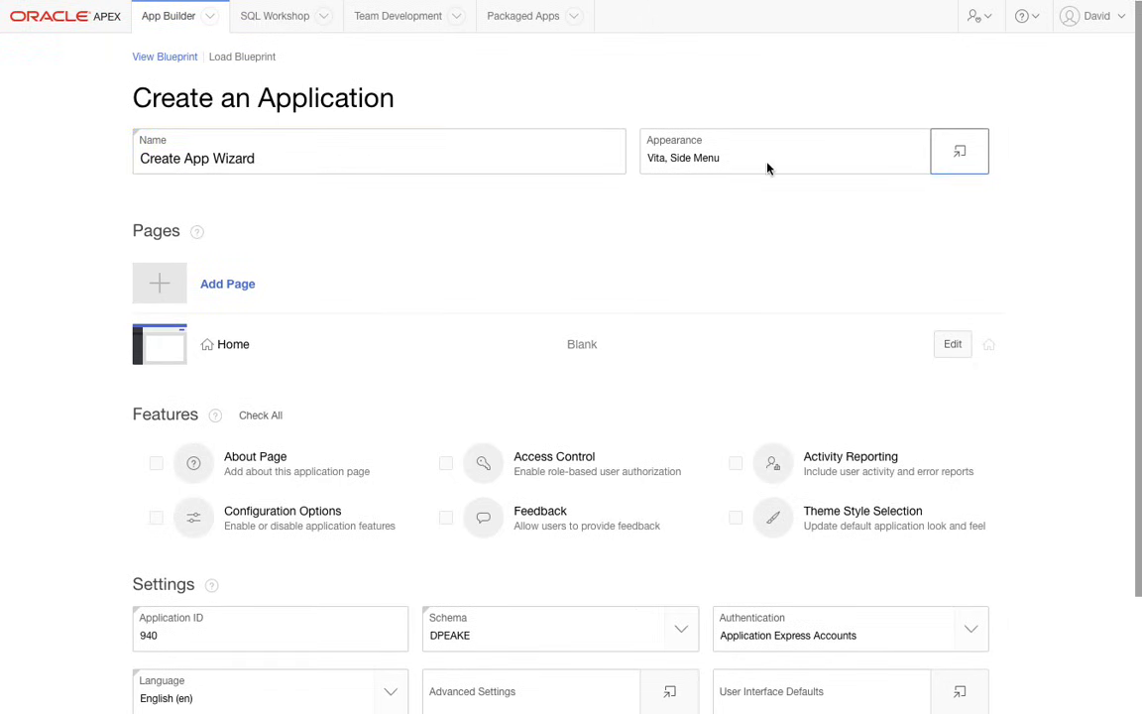
- Set the application's appearance to the Vita - Red theme style with a red icon of three people
click(958, 152)
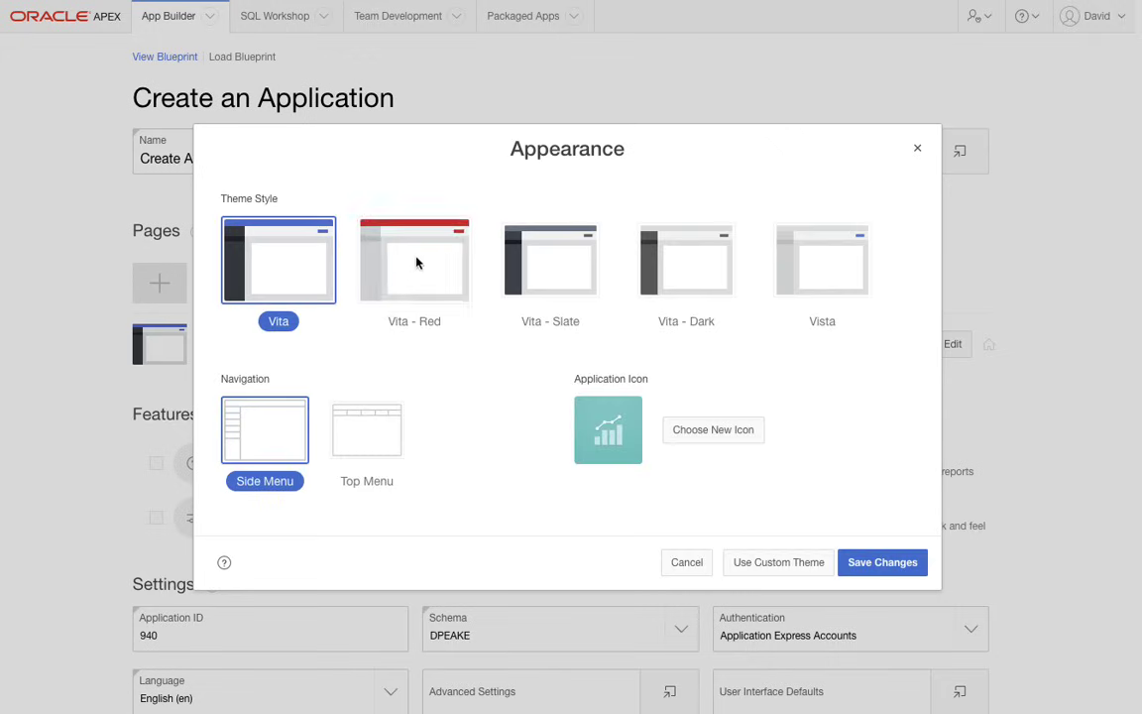
click(432, 285)
click(707, 432)
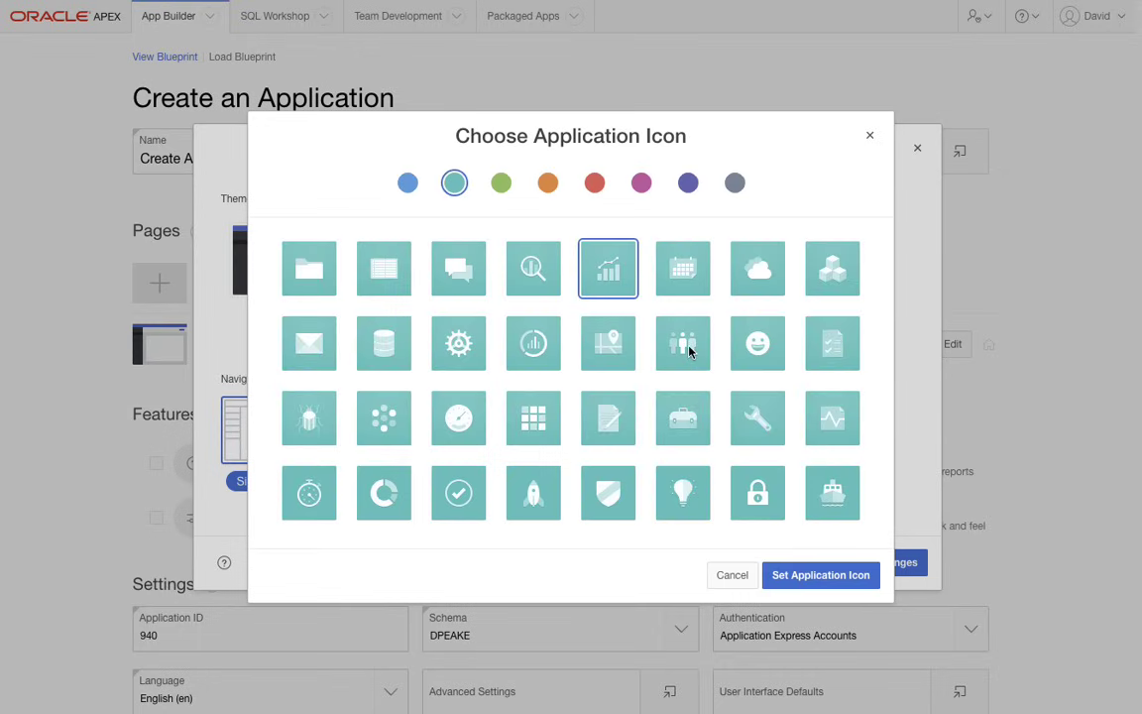
click(682, 343)
click(595, 187)
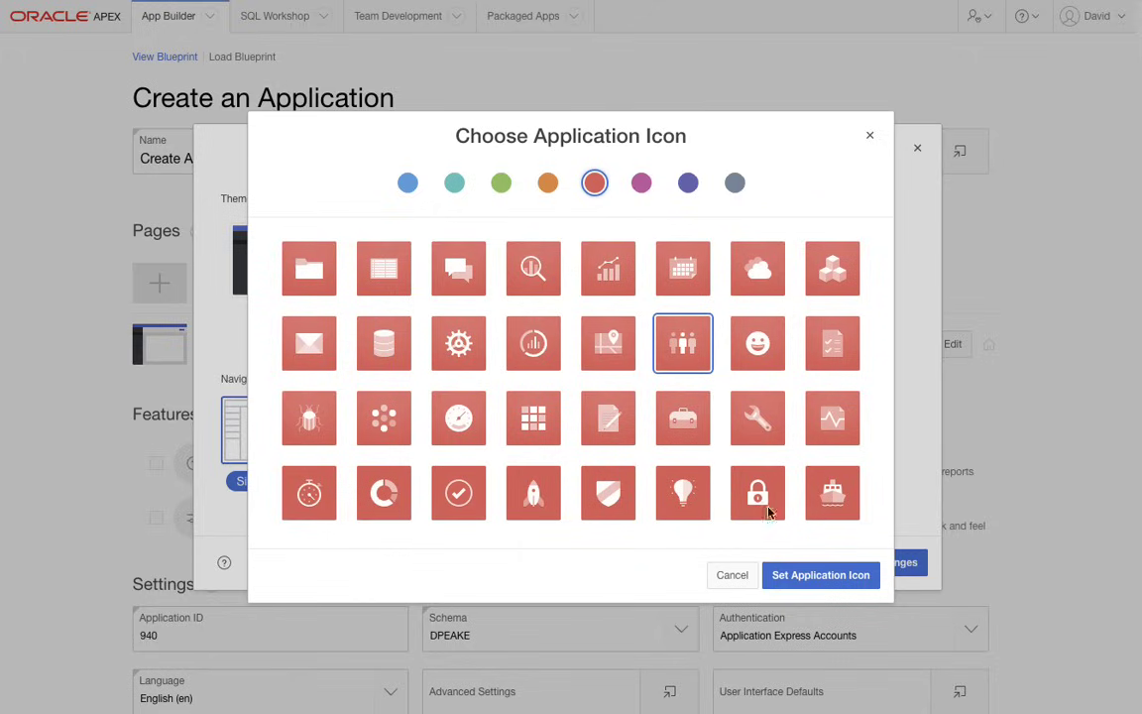
click(828, 577)
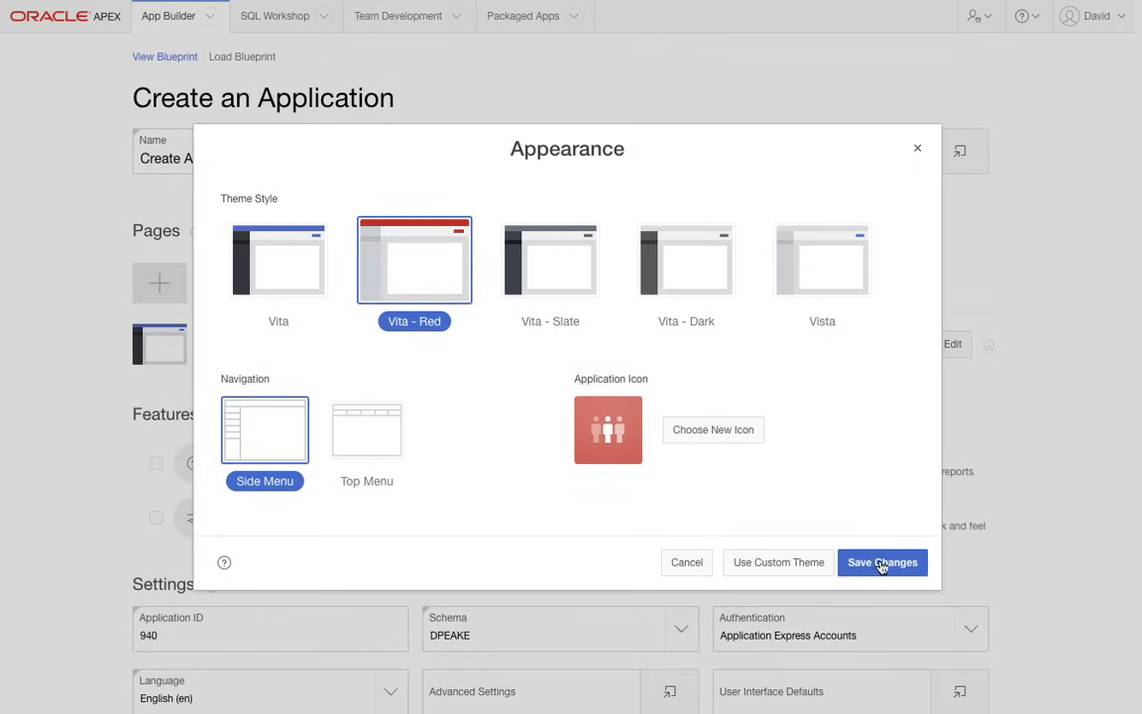
click(881, 562)
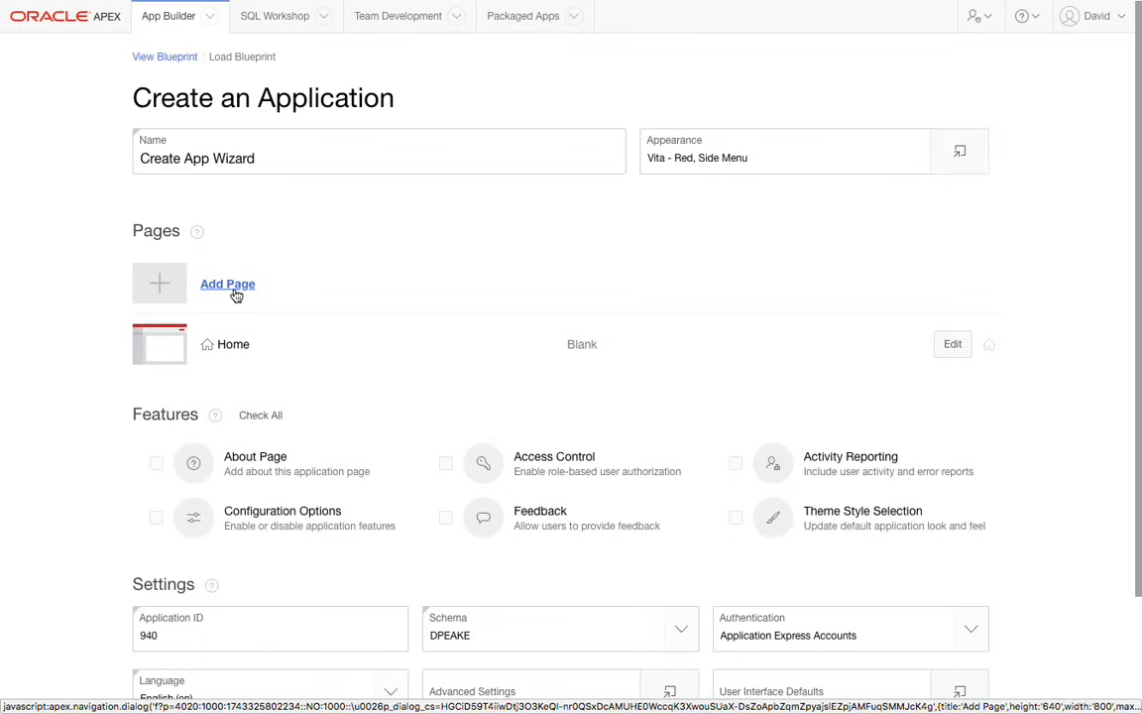
- Start a Cards page named Projects based on the SAMPLE$PROJECTS table
click(233, 285)
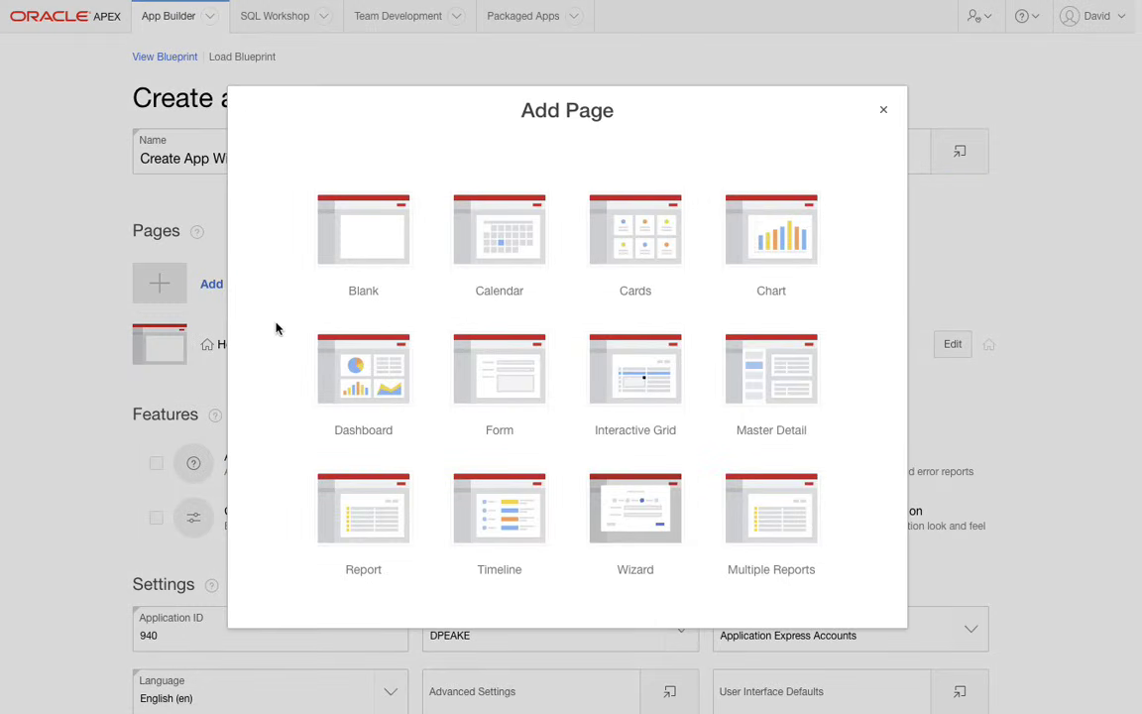
click(652, 224)
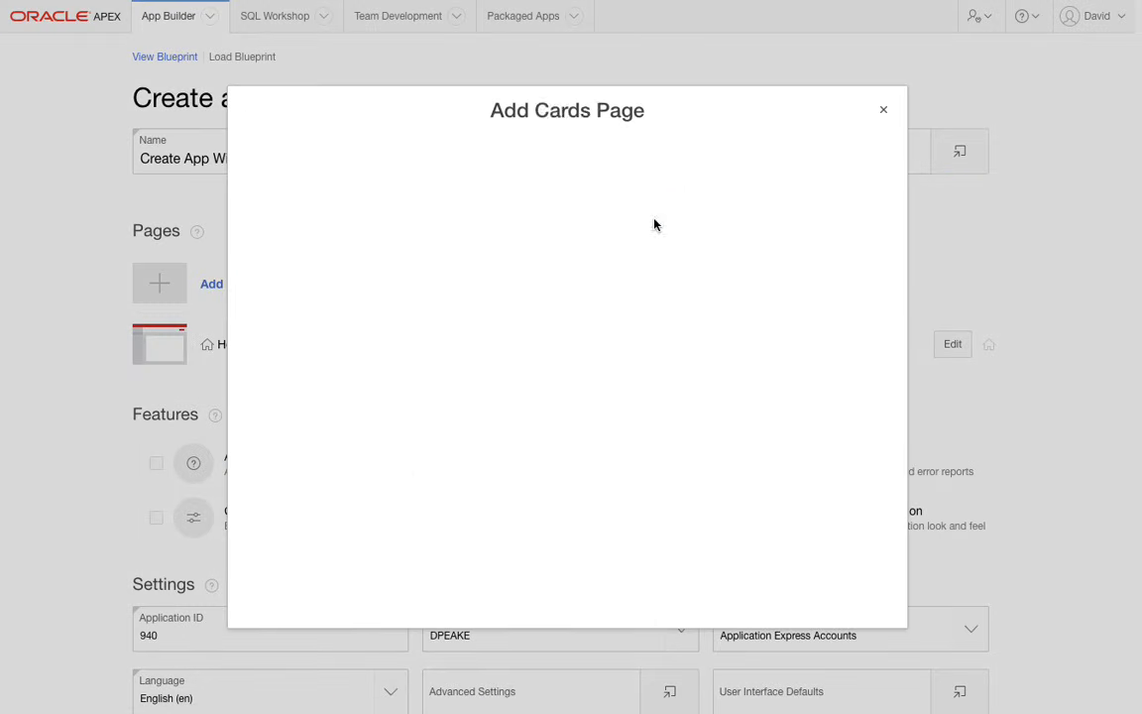
text(Projects)
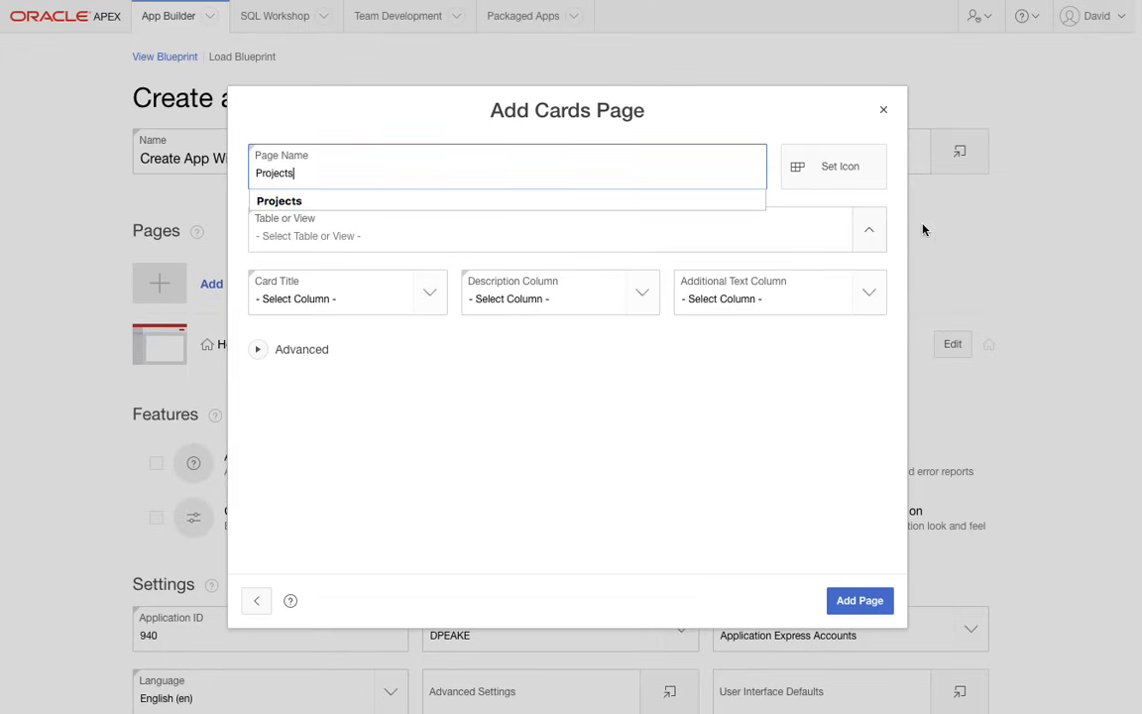
click(869, 231)
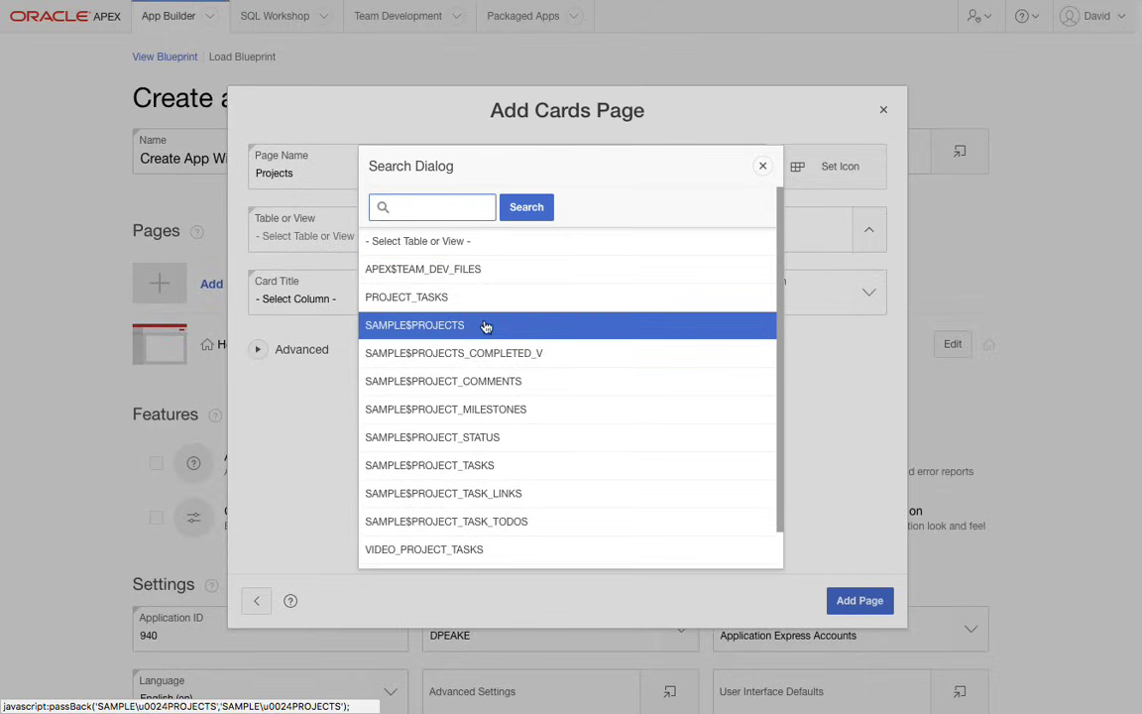
click(486, 327)
- Set the card title to NAME, the description to DESCRIPTION and the additional text to BUDGET, and add the Projects page
click(430, 297)
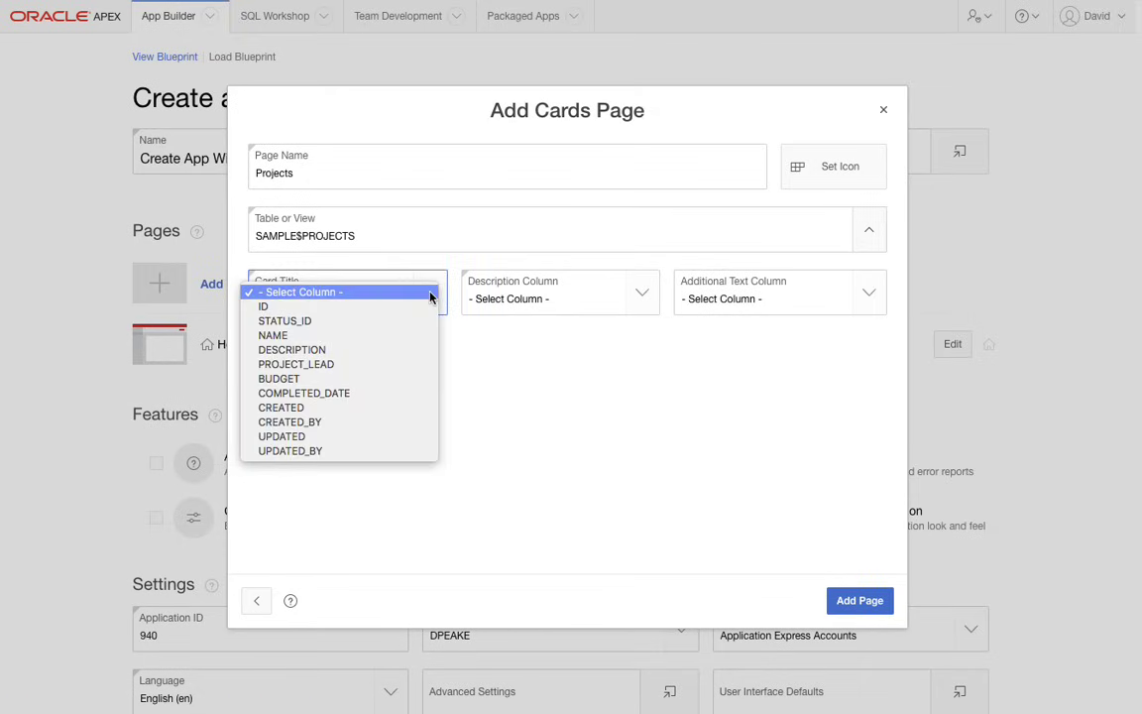
click(396, 336)
click(565, 302)
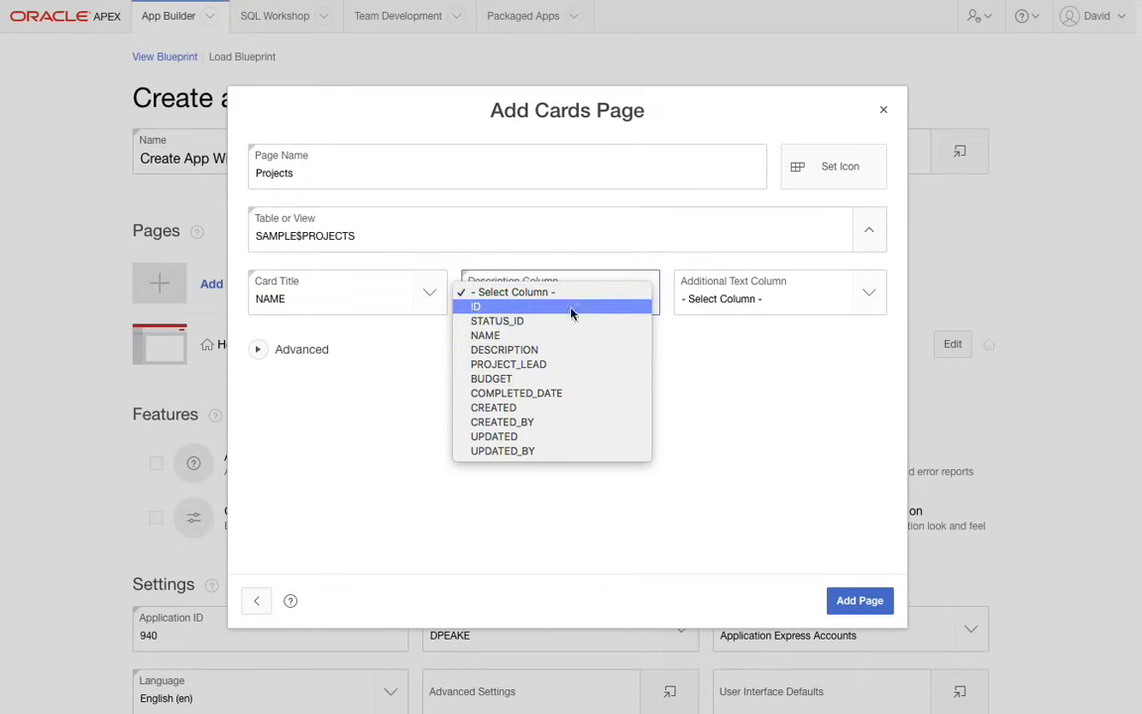
click(577, 350)
click(799, 307)
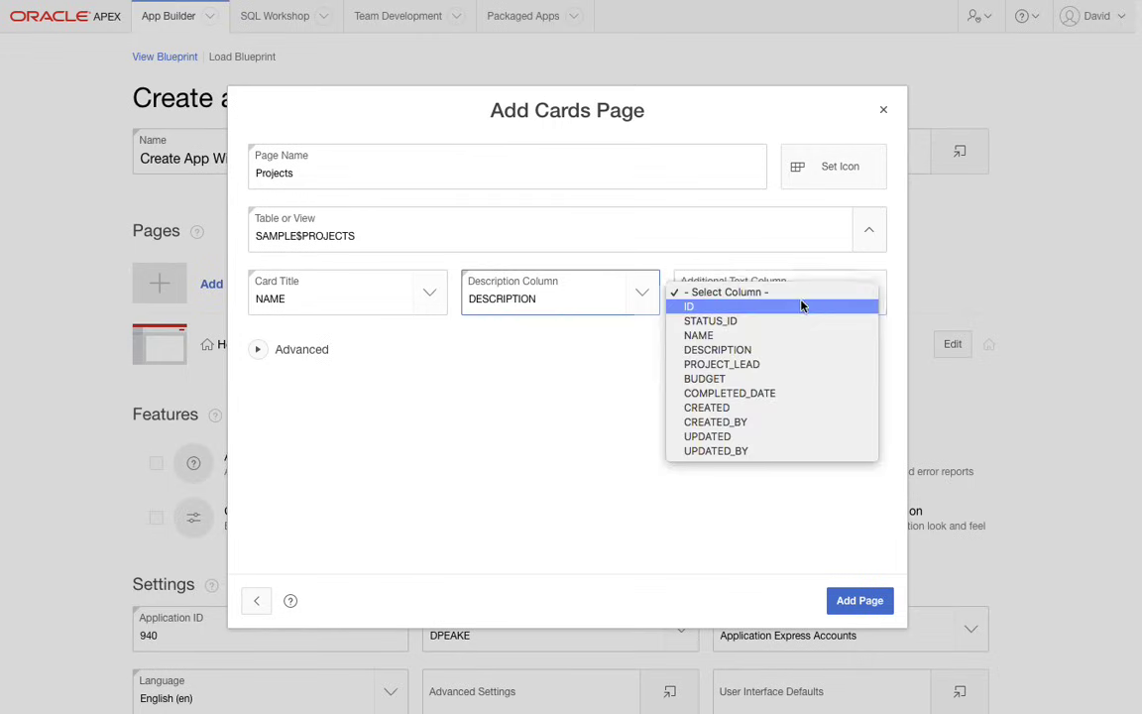
click(792, 384)
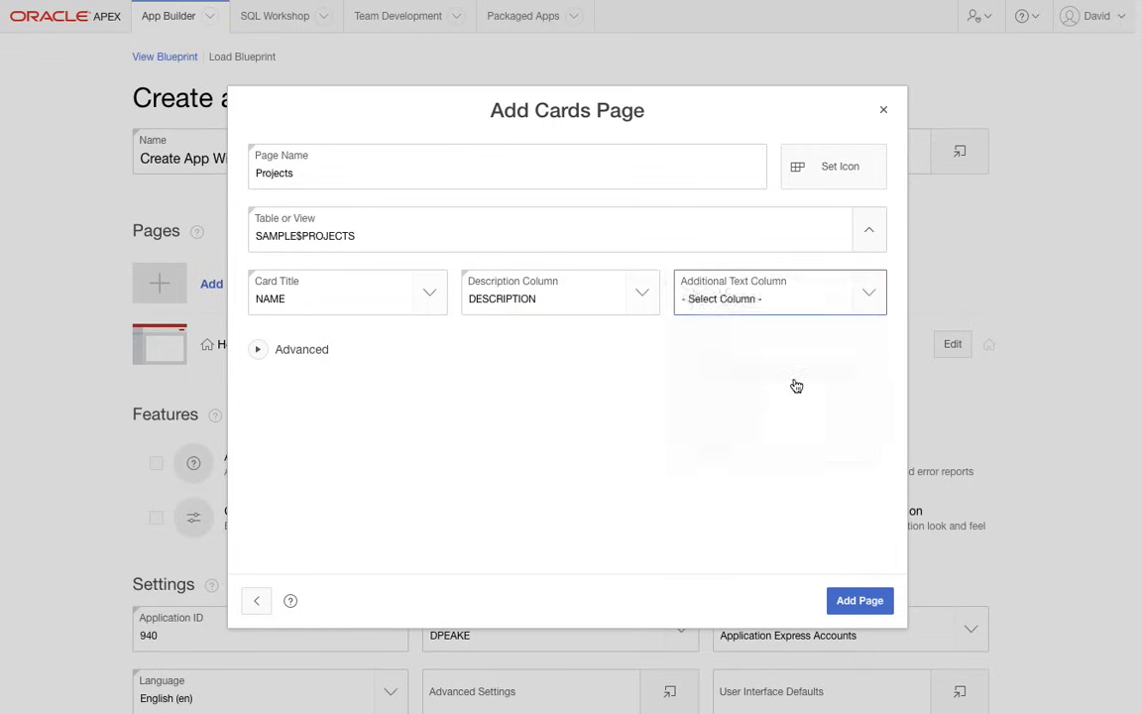
click(854, 601)
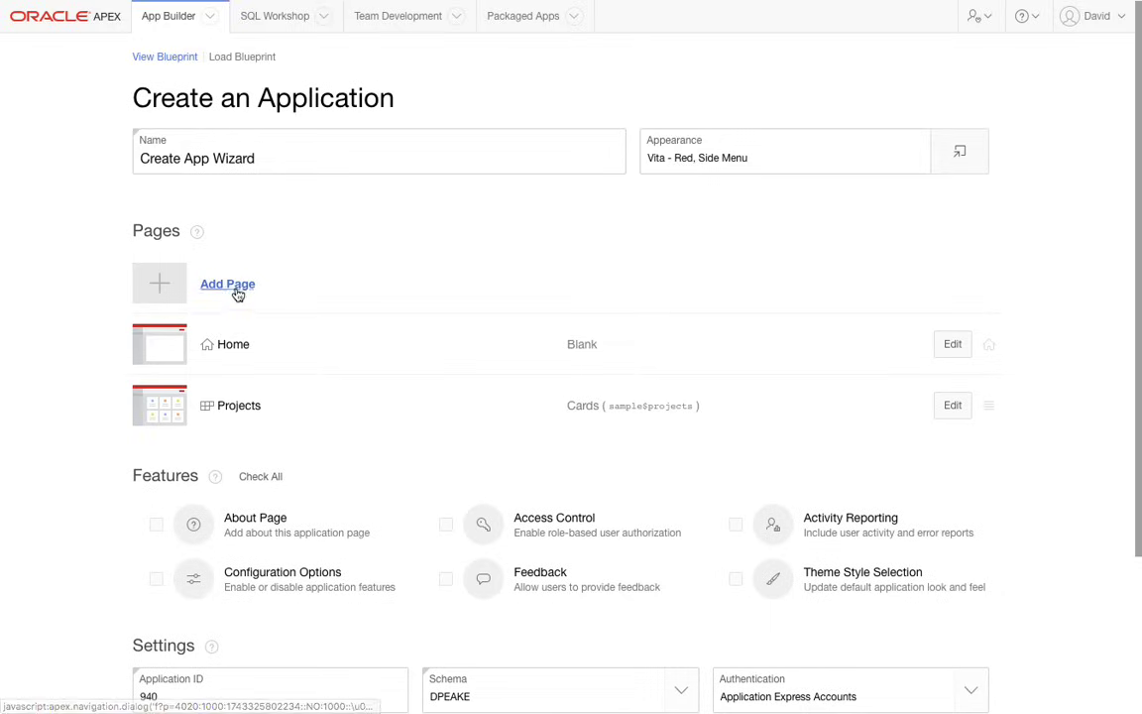
- Start a Calendar page named Calendar based on the SAMPLE$PROJECT_TASKS table
click(230, 284)
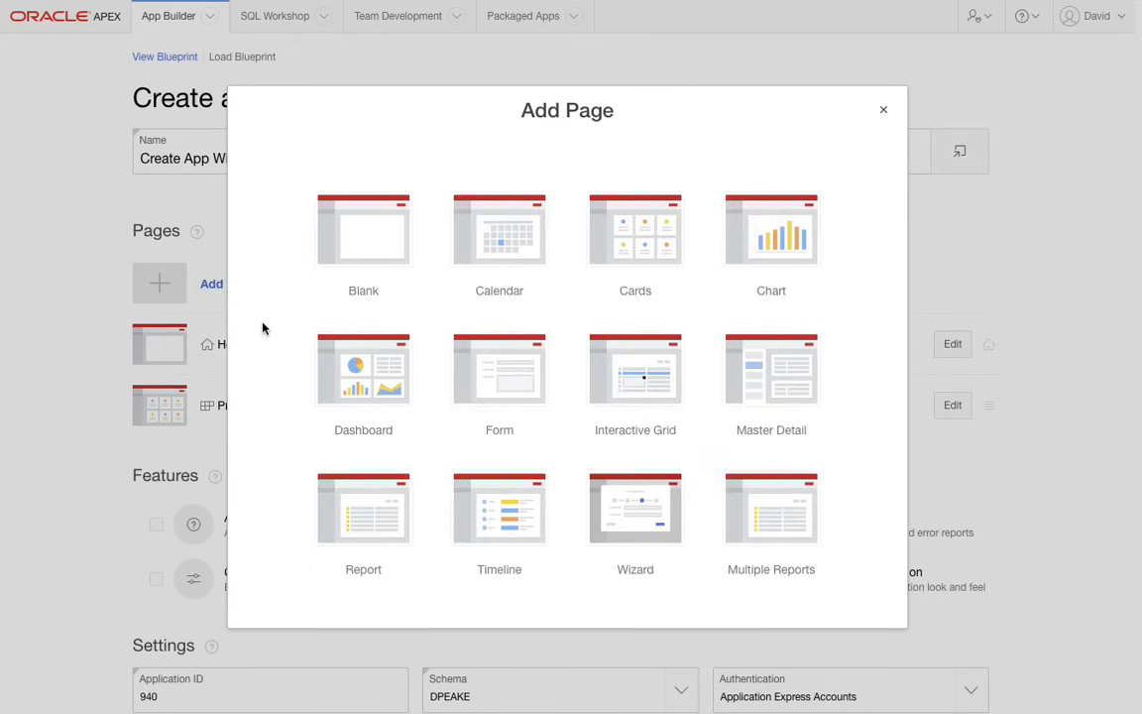
click(530, 260)
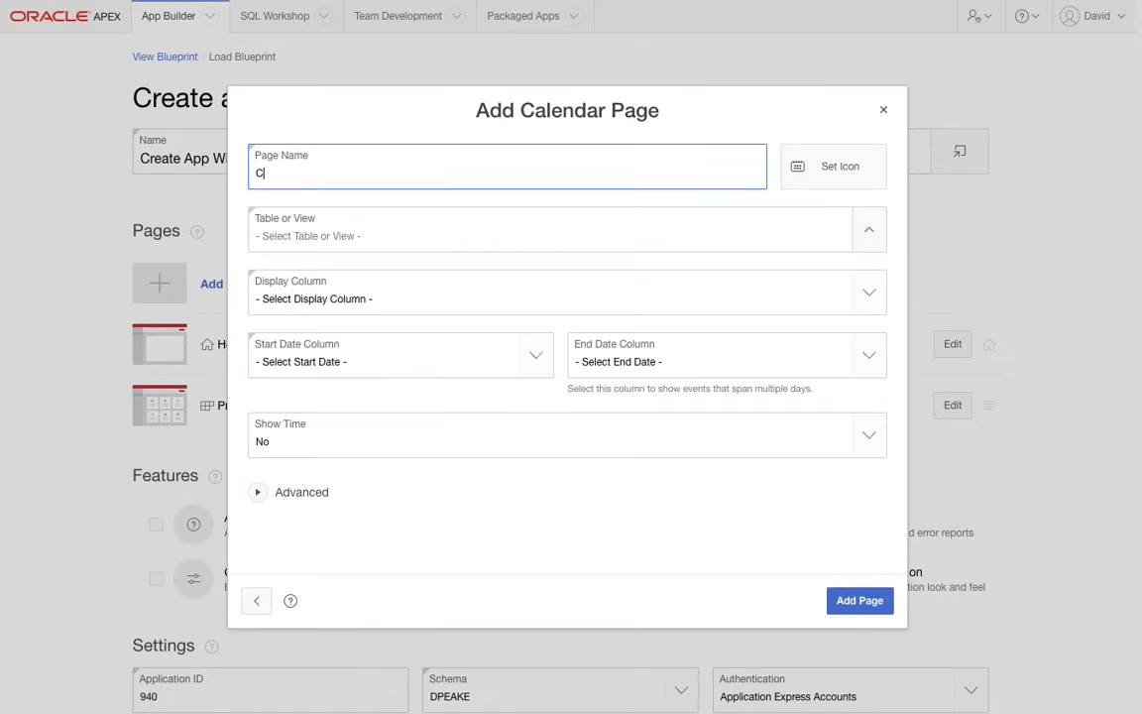
click(866, 234)
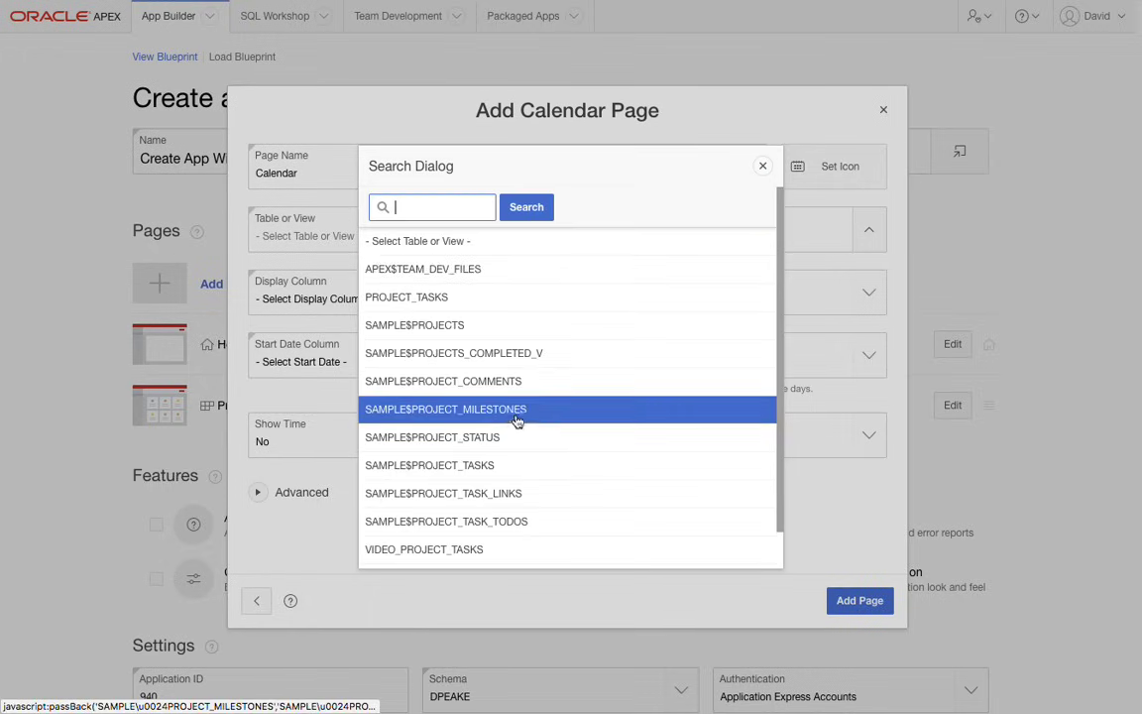
click(507, 465)
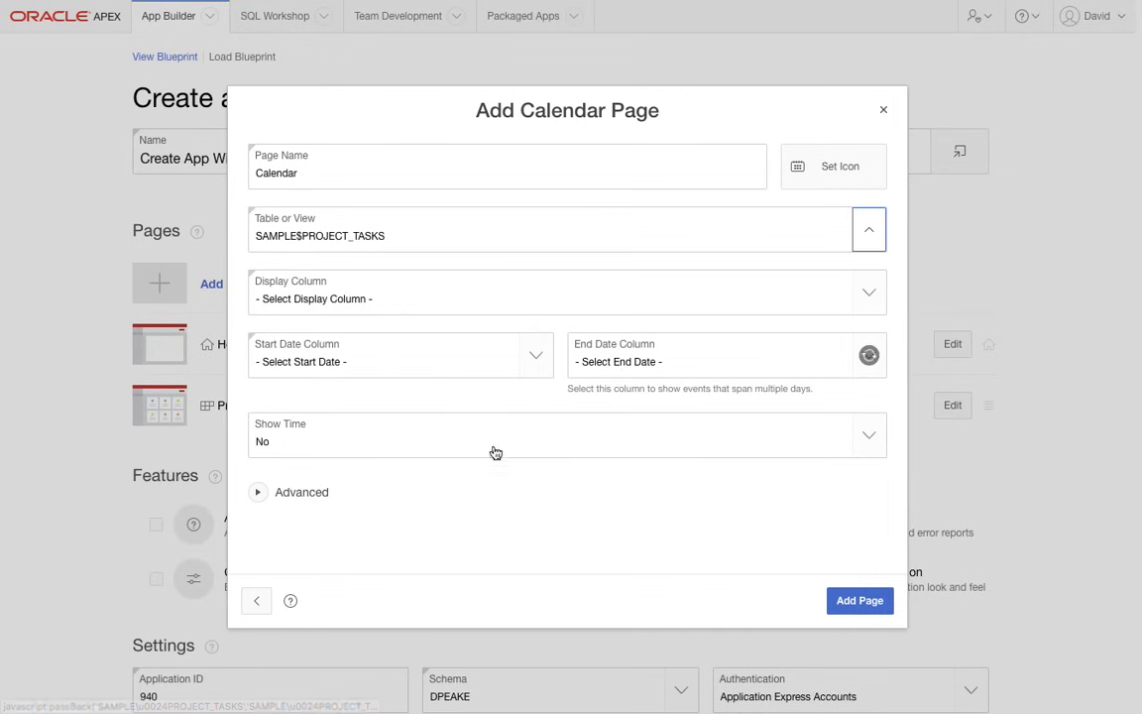
- Set the calendar's display column to NAME and its date columns to START_DATE and END_DATE, and add the page
click(395, 313)
click(416, 306)
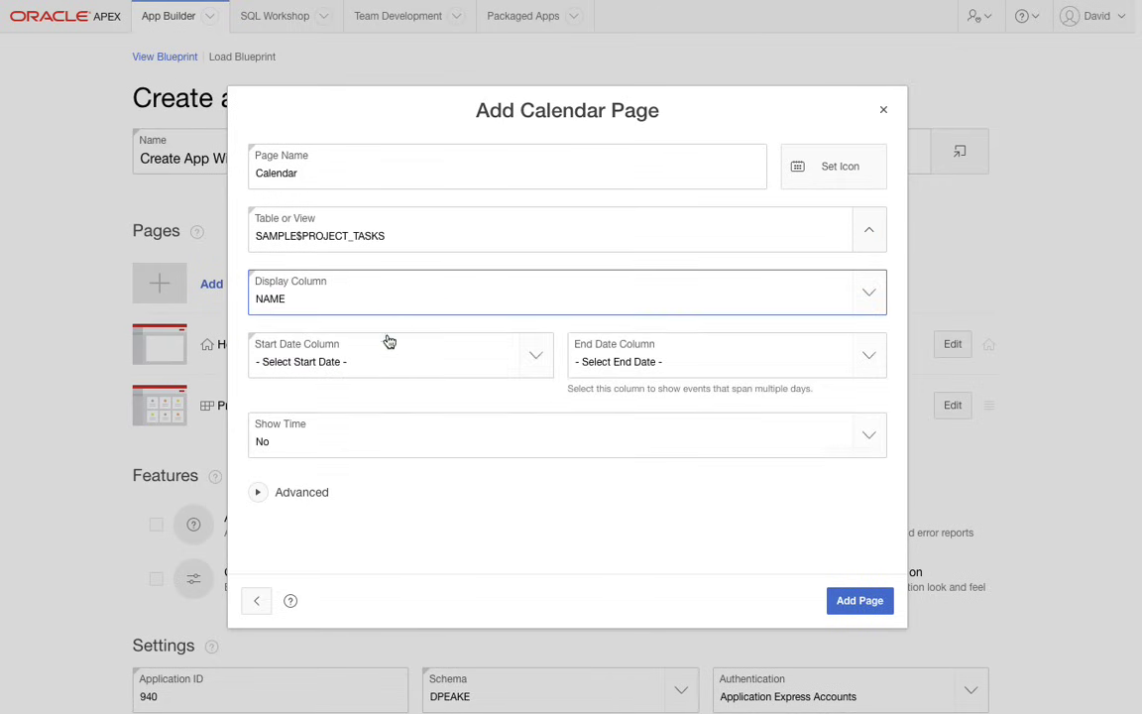
click(389, 341)
click(394, 369)
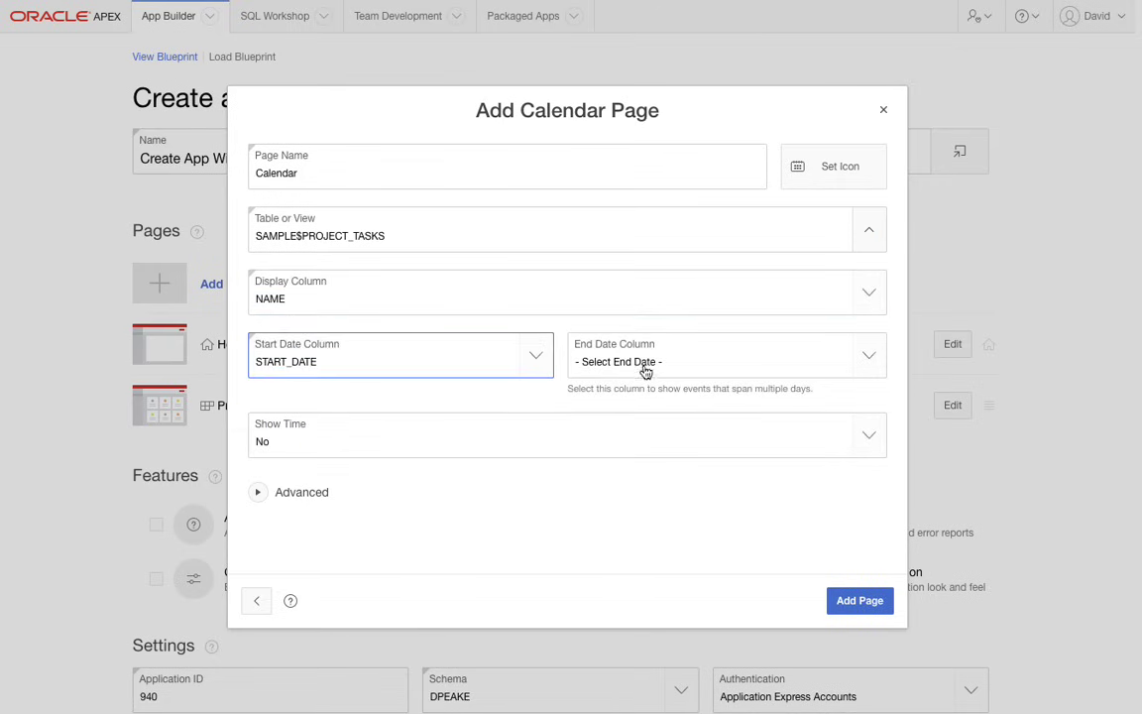
click(645, 371)
click(666, 388)
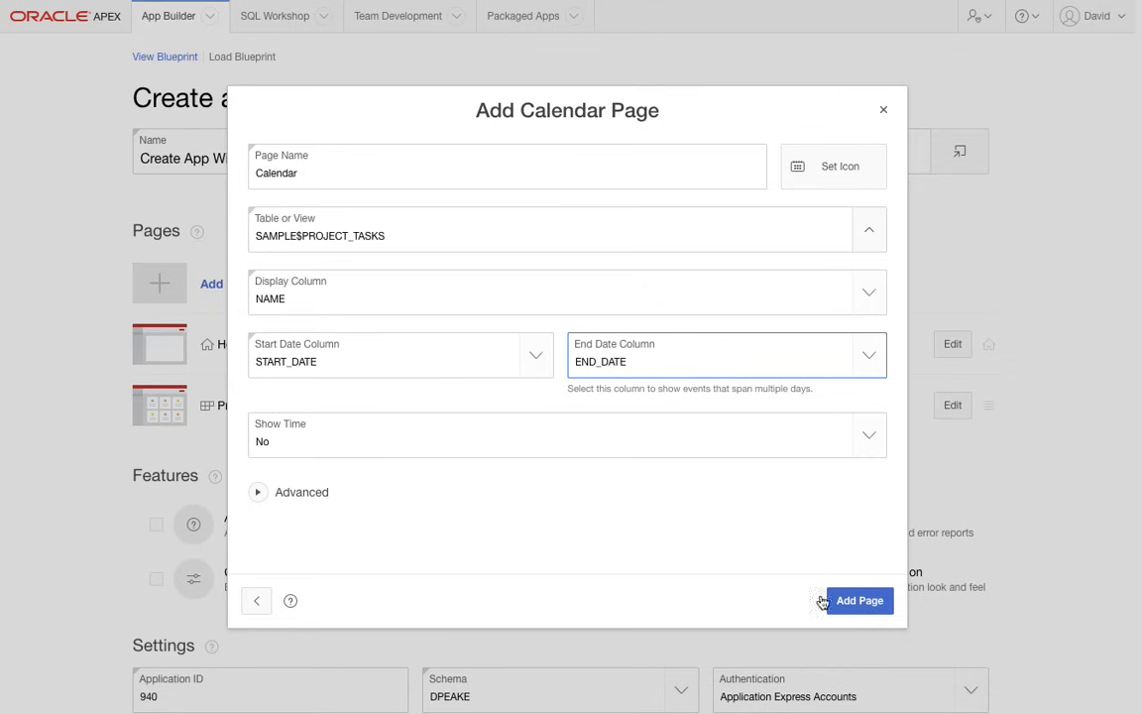
click(860, 600)
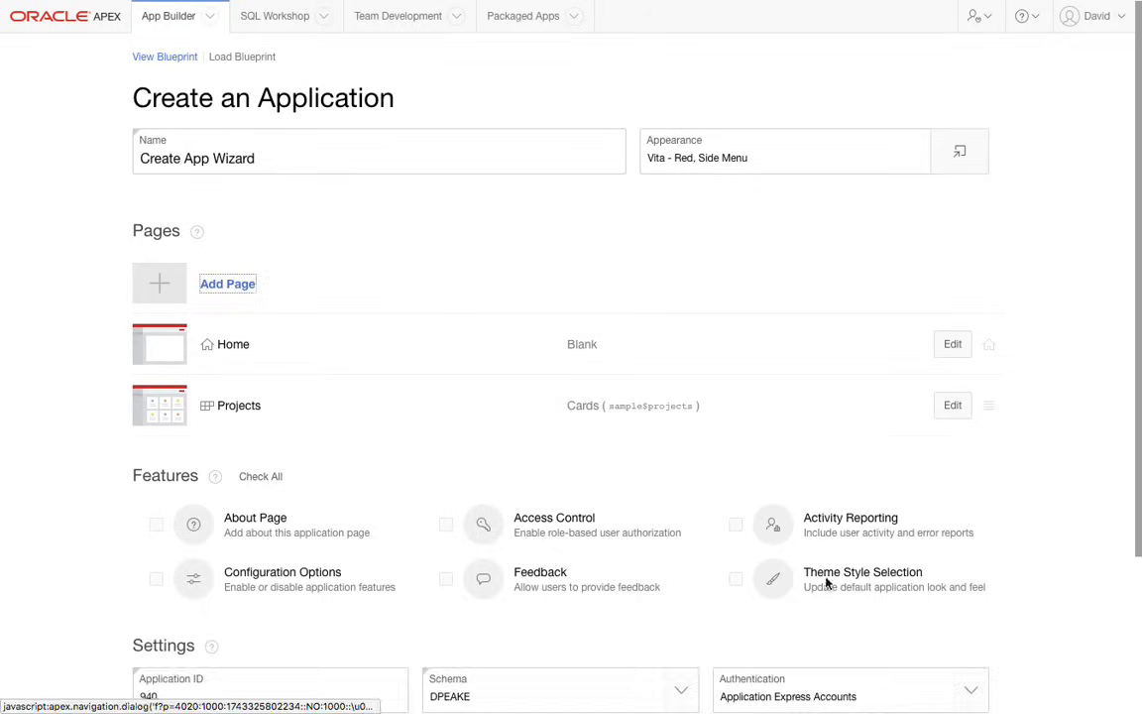
- Add an editable Interactive Grid page named Milestones based on the SAMPLE$PROJECT_MILESTONES table
click(234, 285)
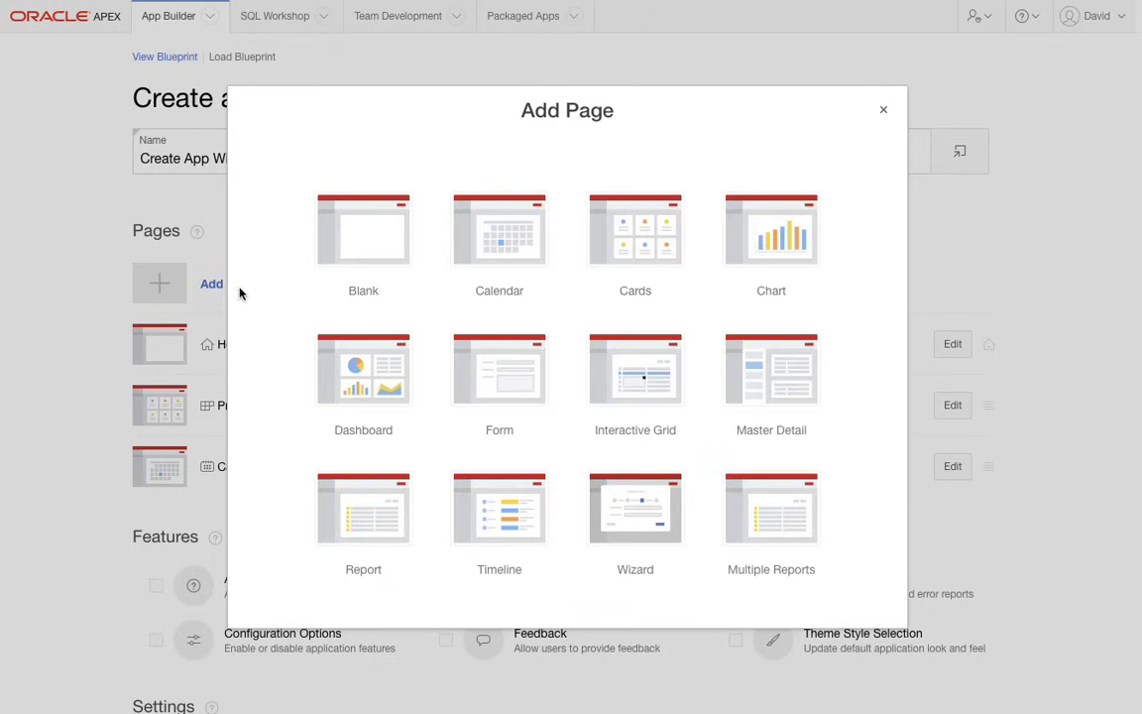
click(642, 396)
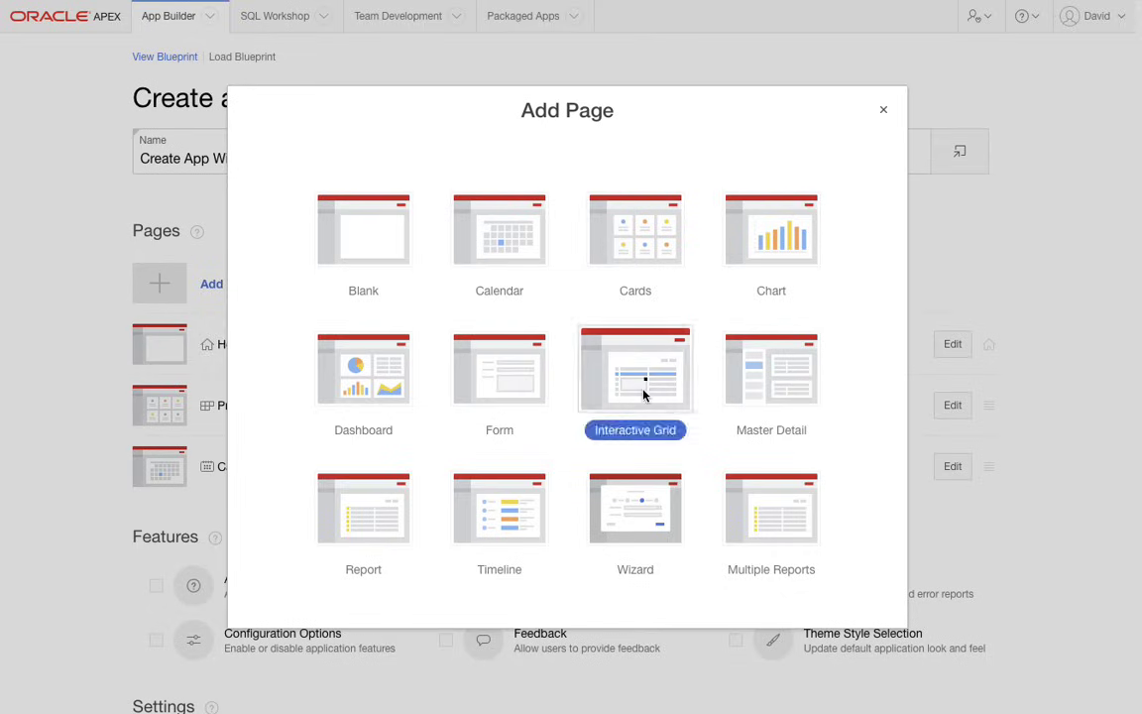
text(Mile)
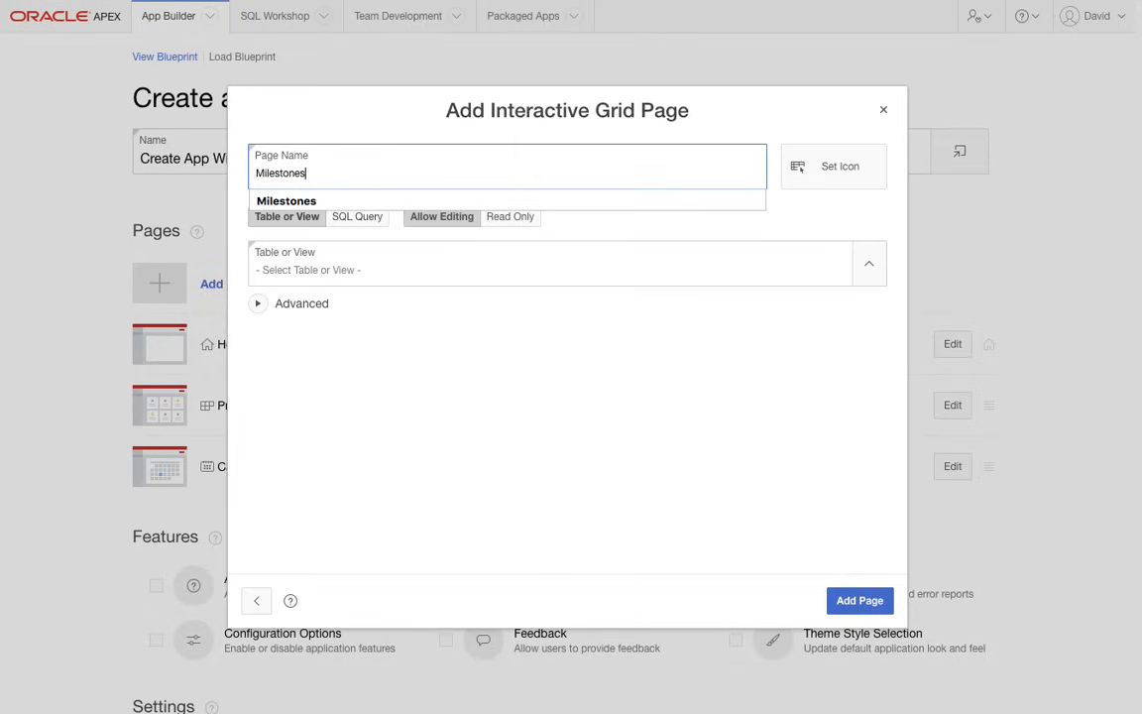
text(stones)
click(411, 270)
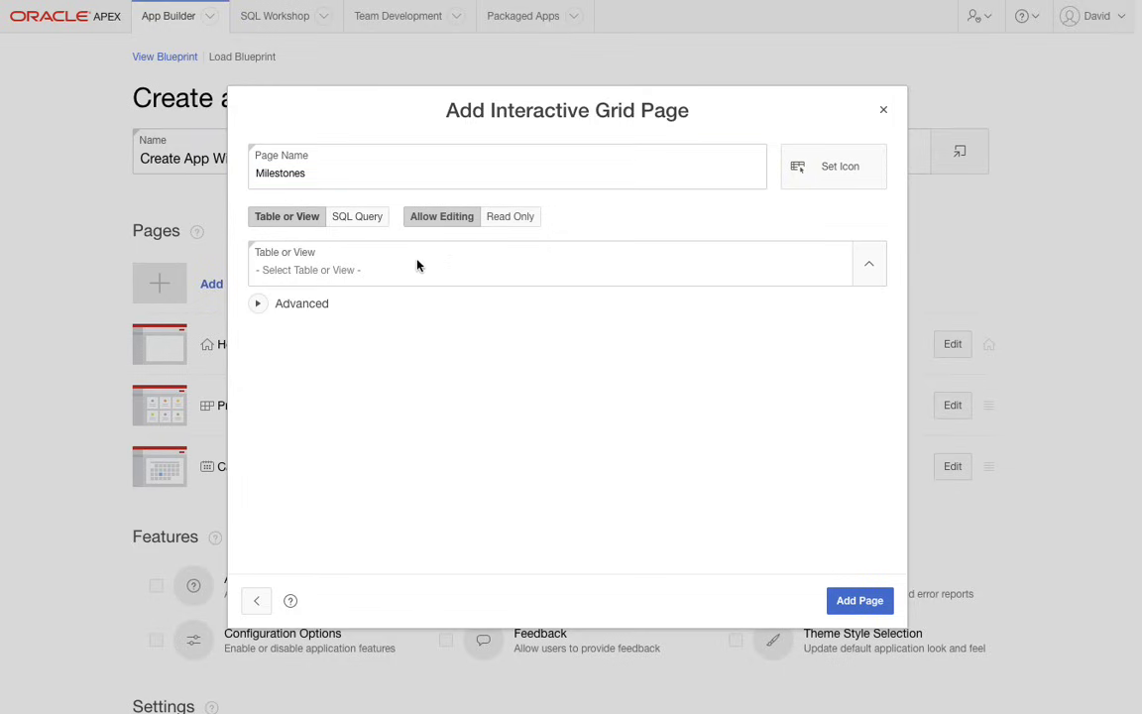
click(866, 266)
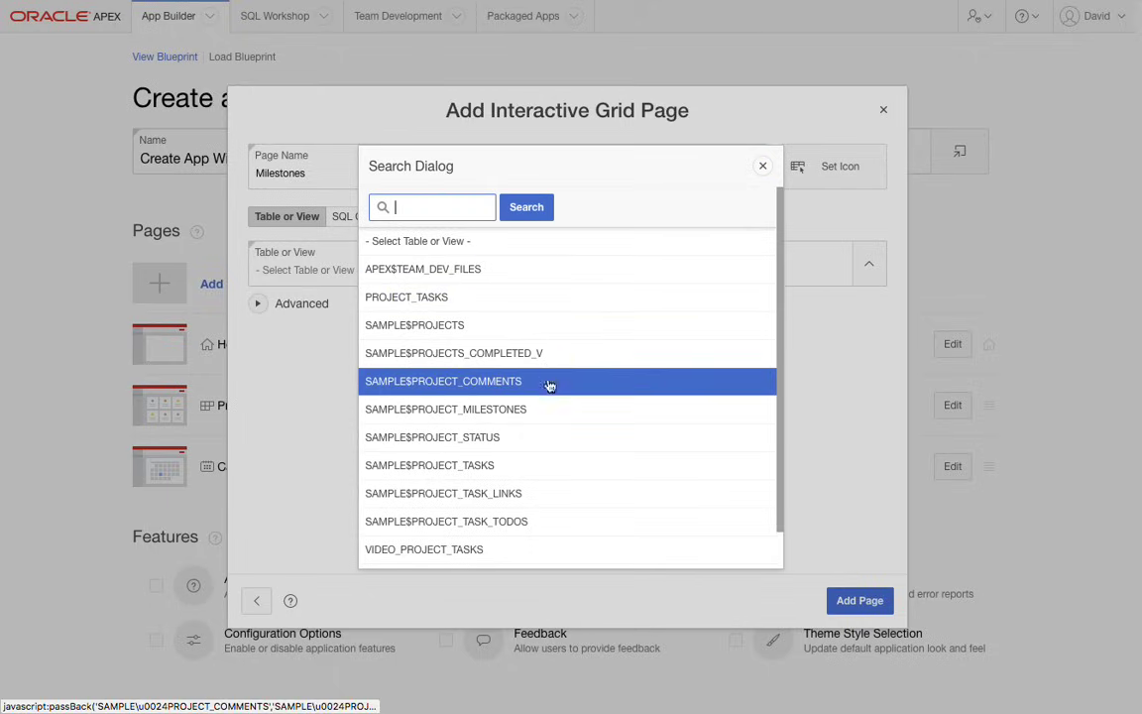
click(547, 422)
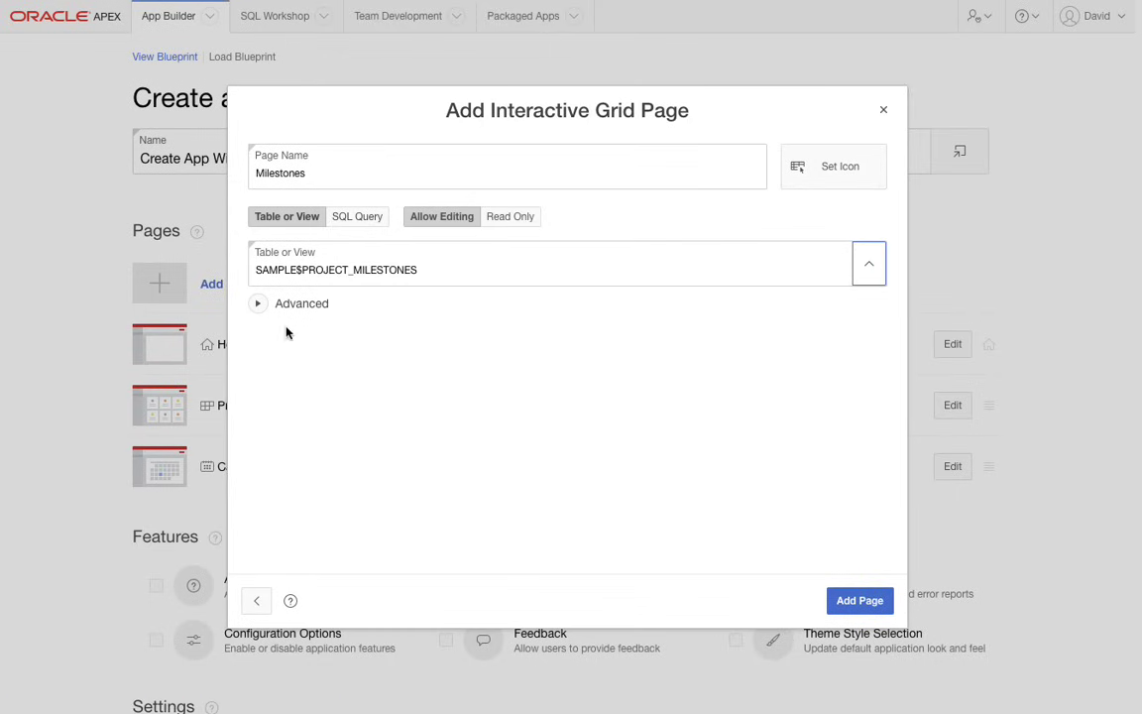
click(870, 601)
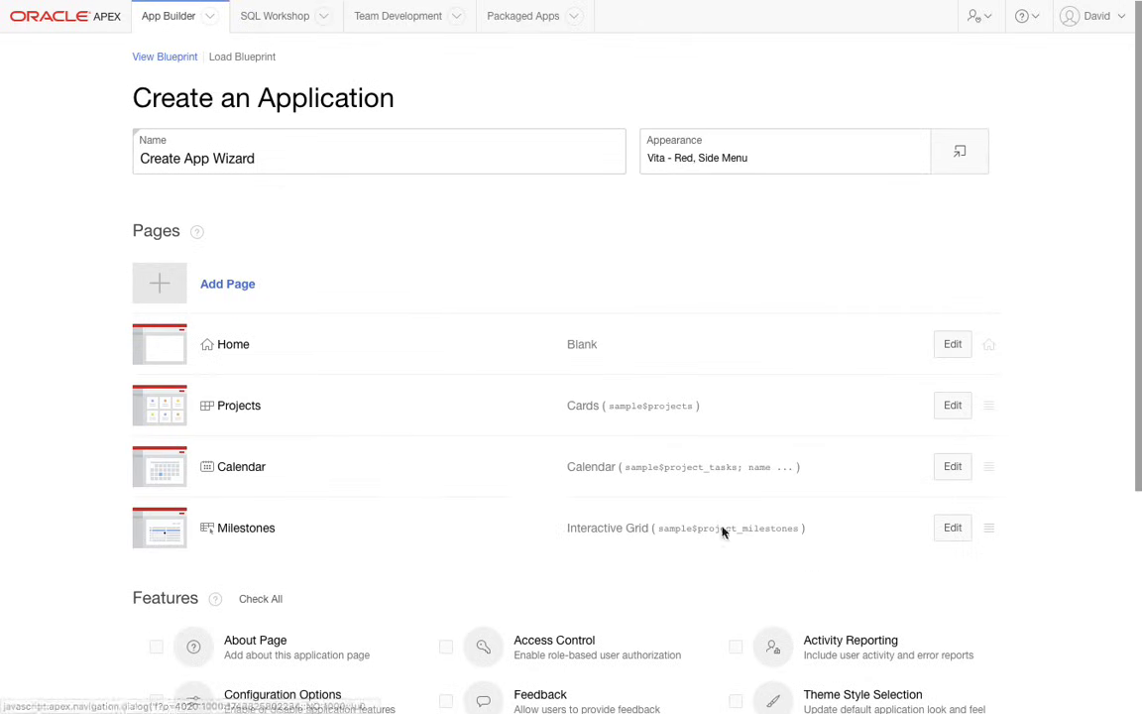
- Start an Interactive Report page named Tasks based on the SAMPLE$PROJECT_TASKS table, with a form included
click(216, 287)
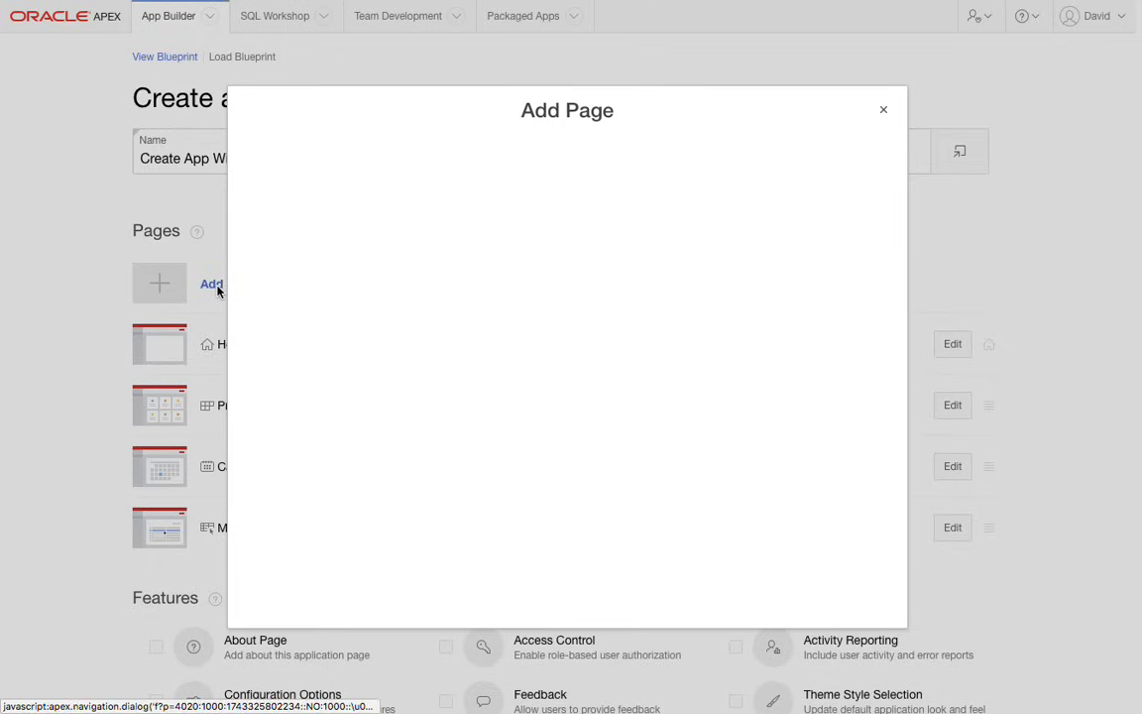
click(371, 519)
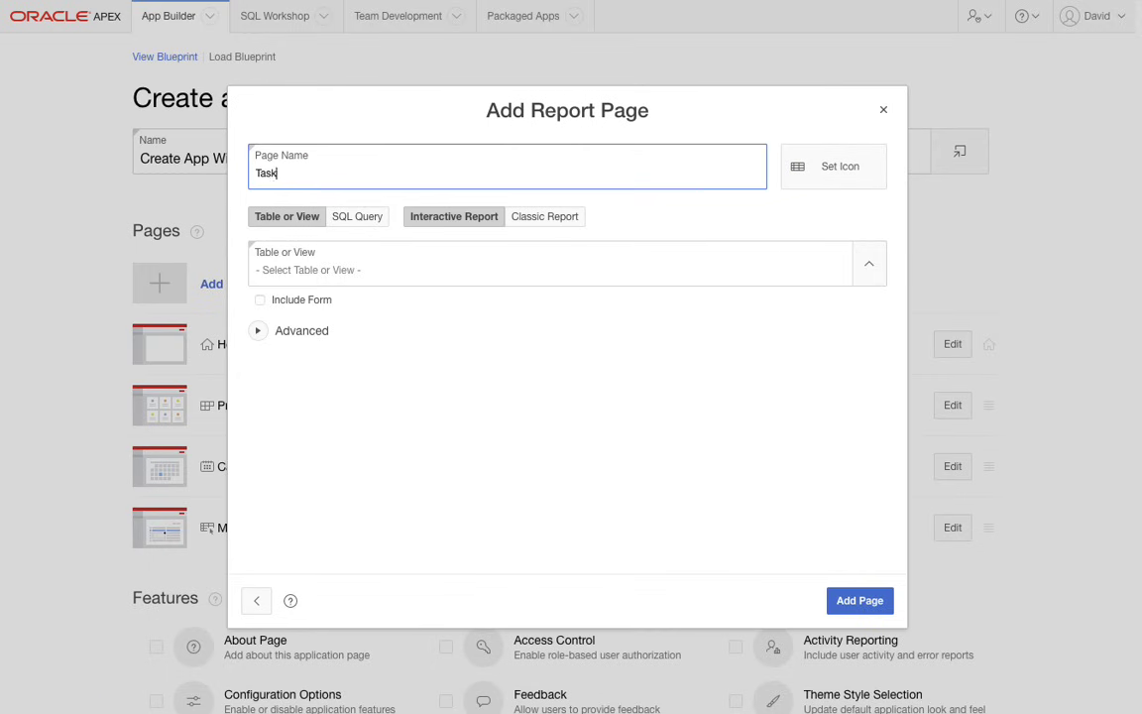
click(868, 263)
click(488, 465)
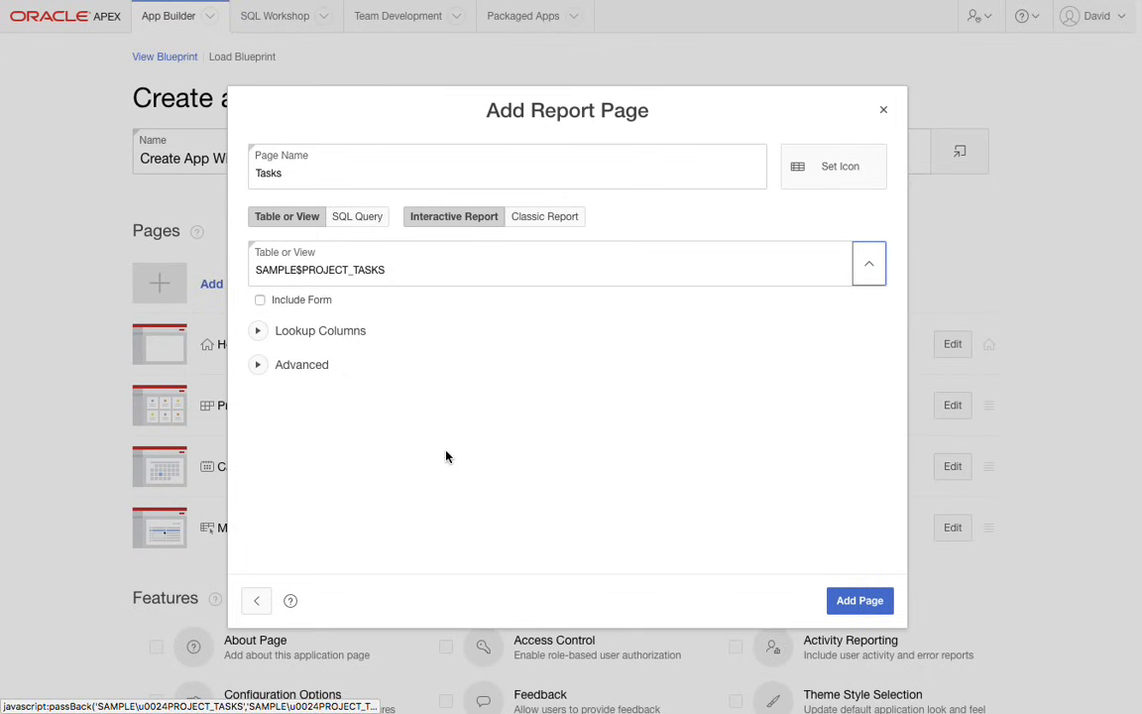
click(260, 299)
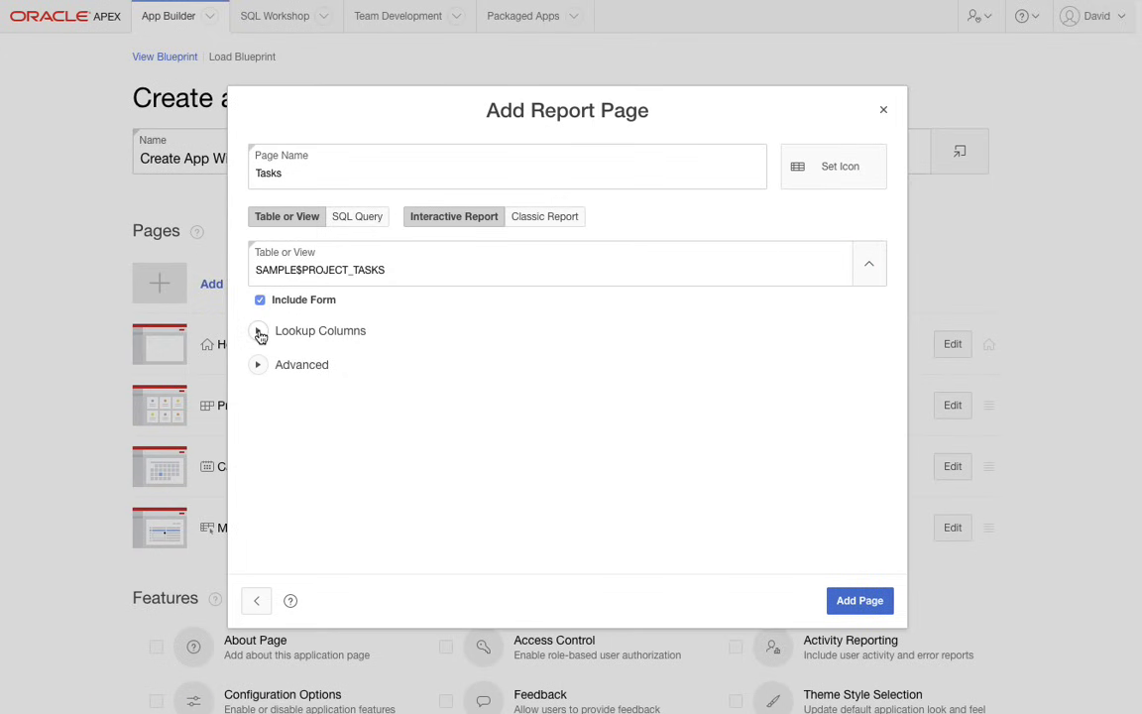
- Set lookups for PROJECT_ID to SAMPLE$PROJECTS.NAME and MILESTONE_ID to SAMPLE$PROJECT_MILESTONES.NAME, and add the Tasks page
click(260, 334)
click(394, 382)
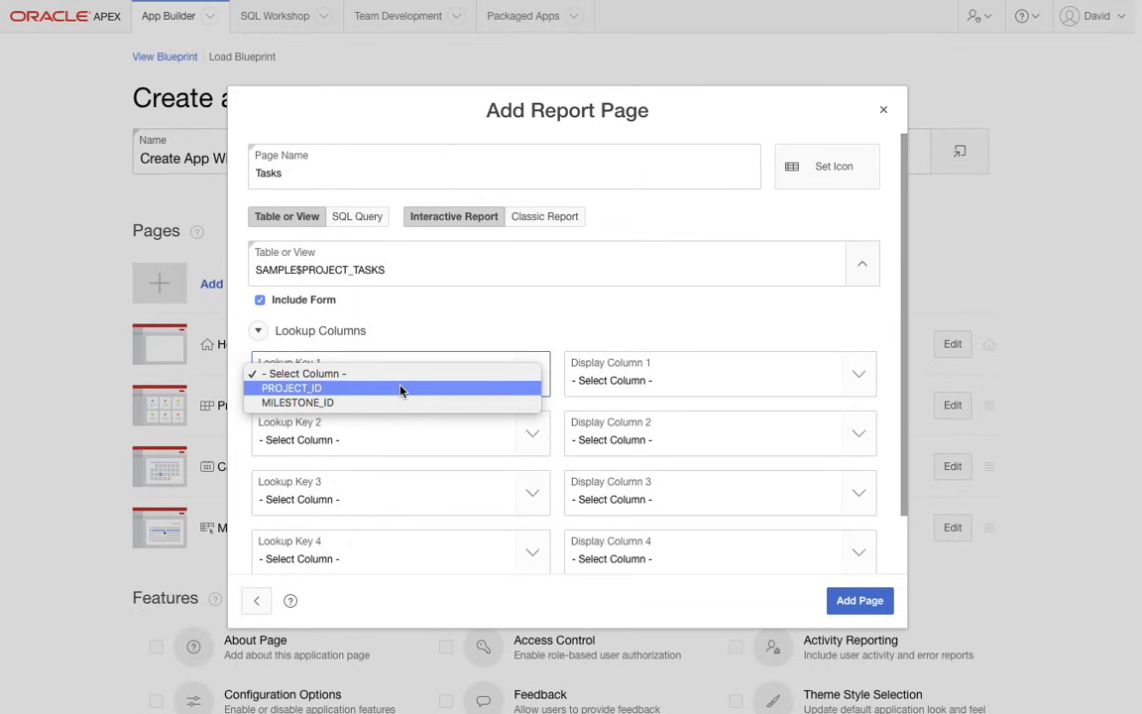
click(401, 387)
click(684, 376)
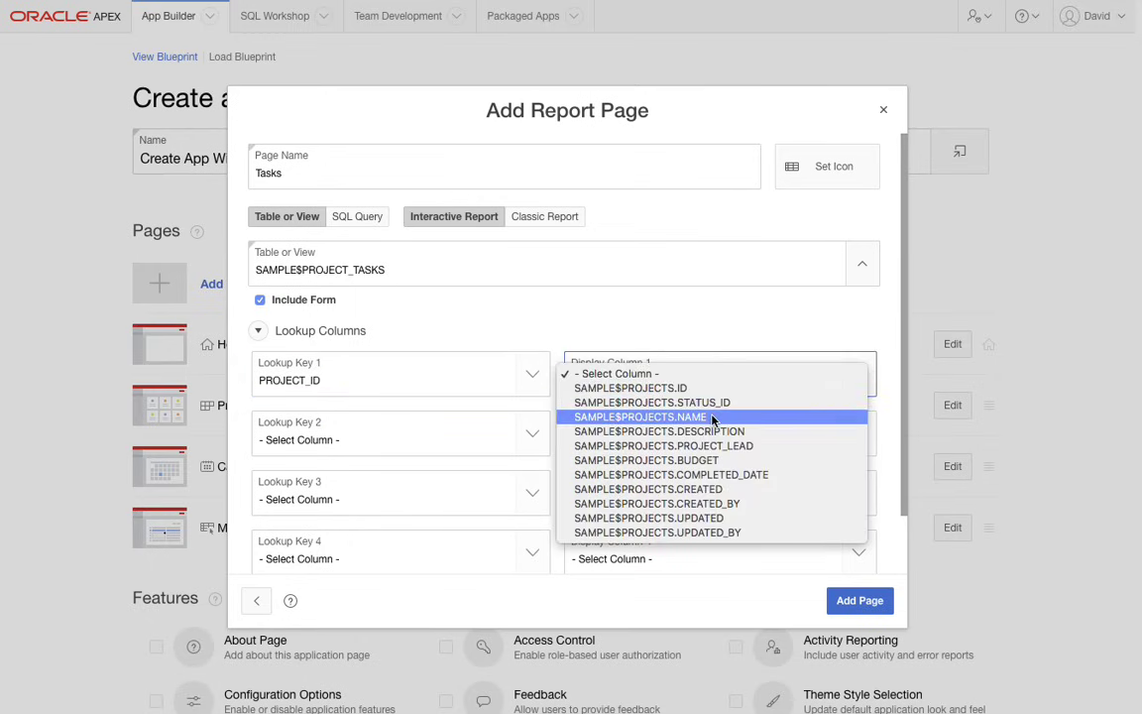
click(684, 417)
click(461, 439)
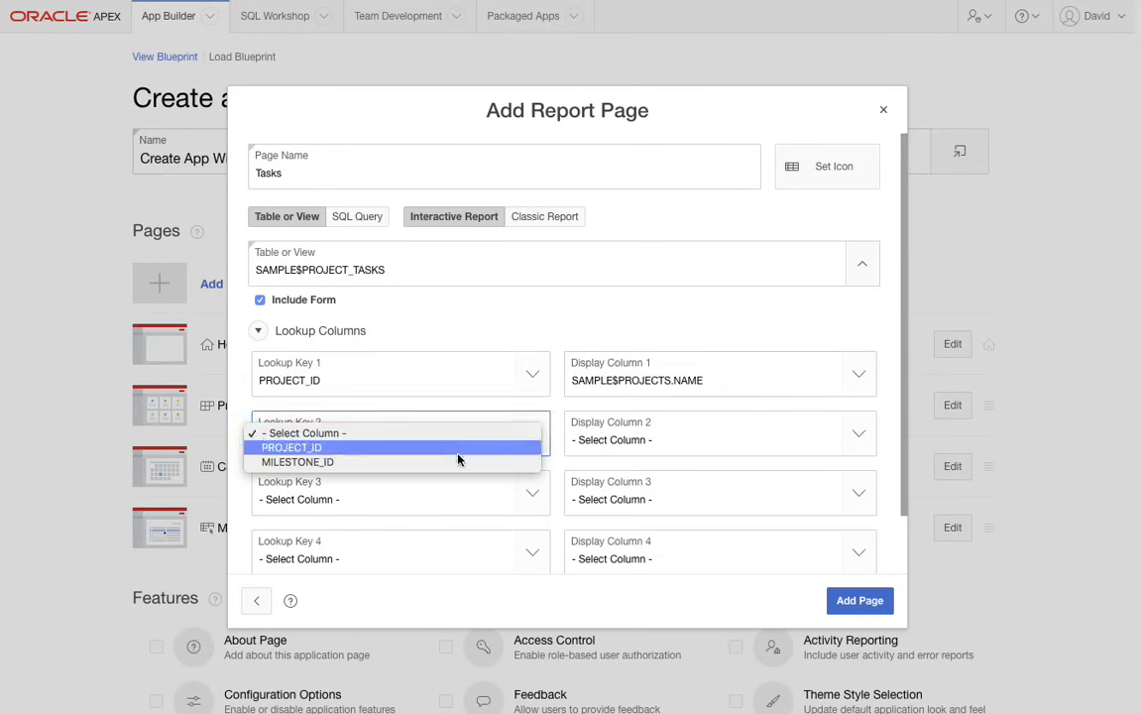
click(297, 462)
click(642, 439)
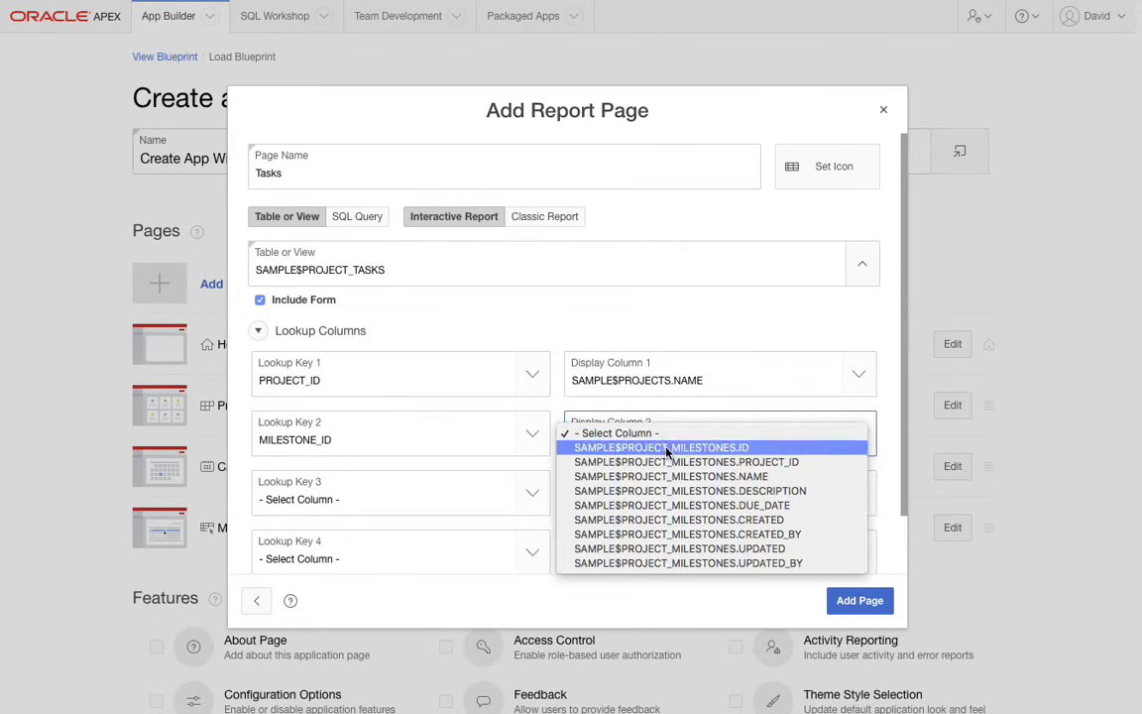
click(645, 476)
click(840, 602)
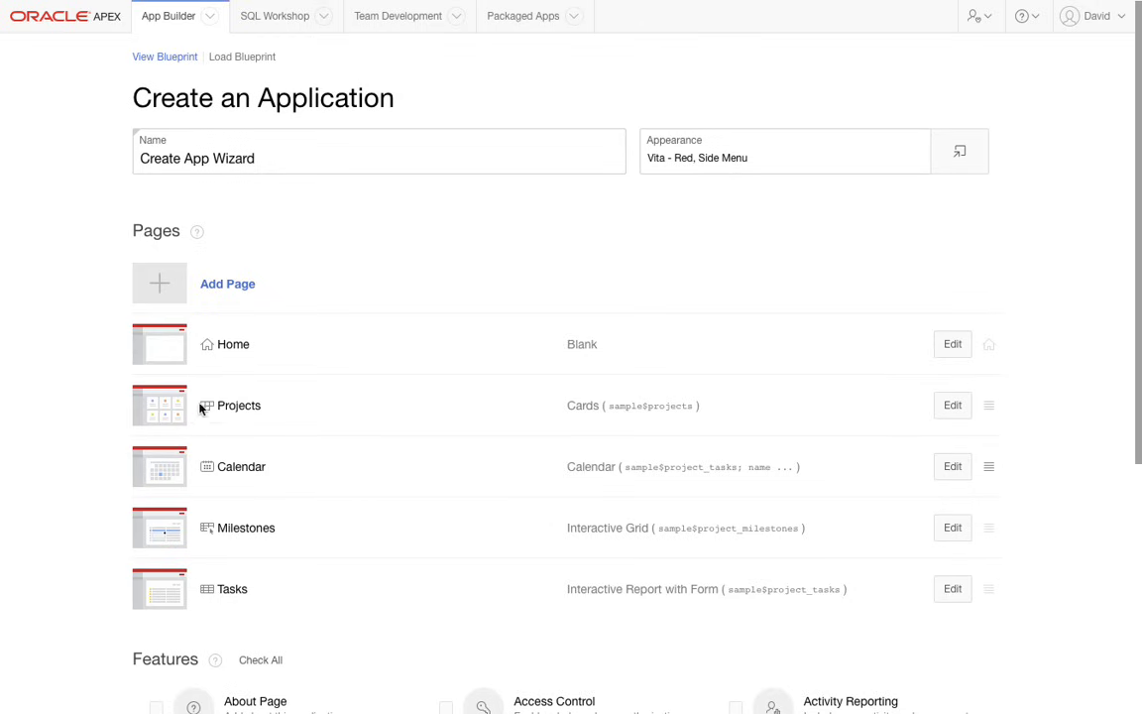
- Move the Calendar page below Tasks in the page list and start a new Dashboard page
scroll(228, 433, down, 2)
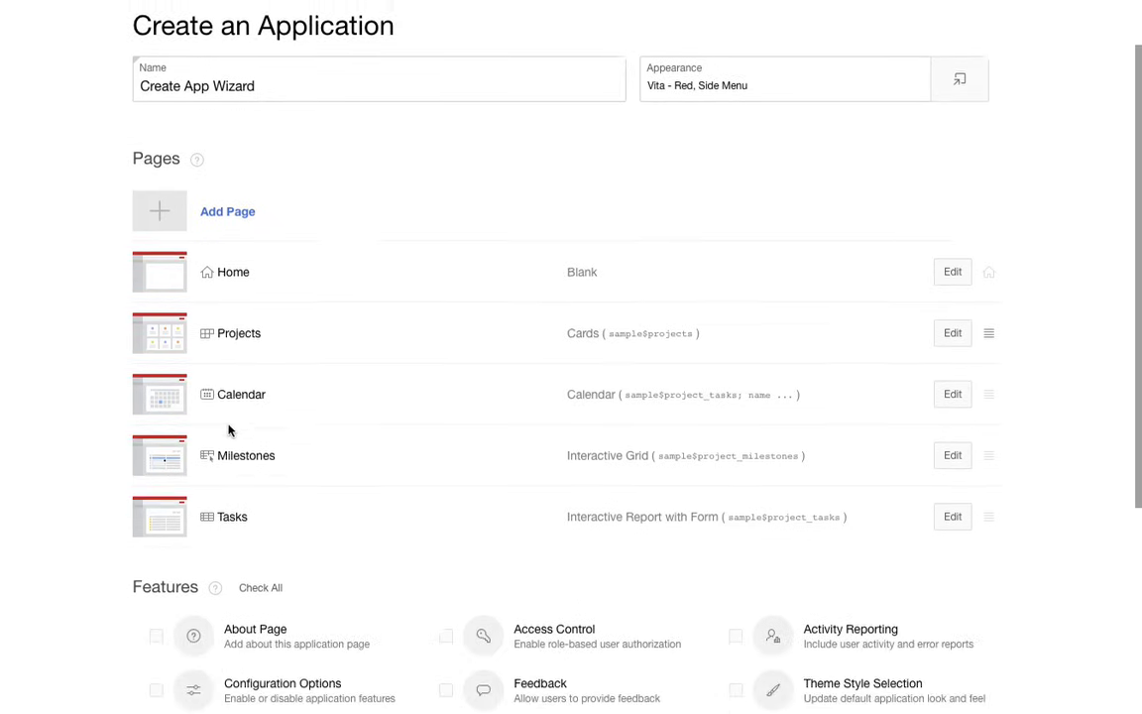
drag(992, 365, 973, 476)
click(243, 187)
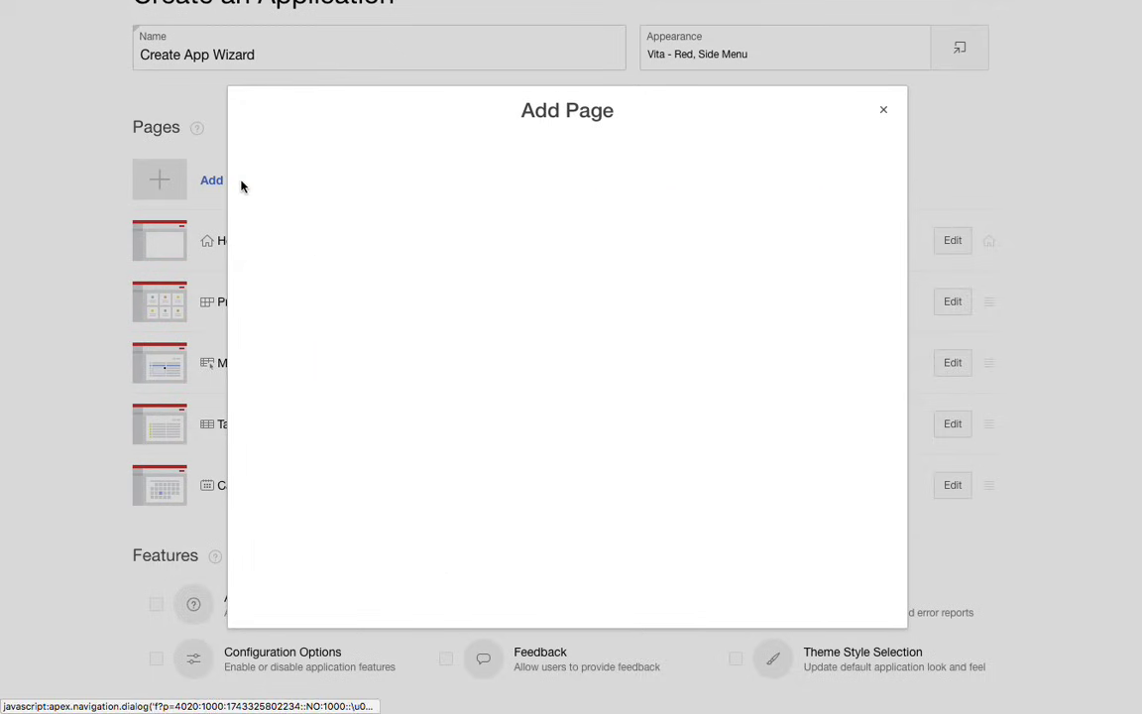
click(363, 369)
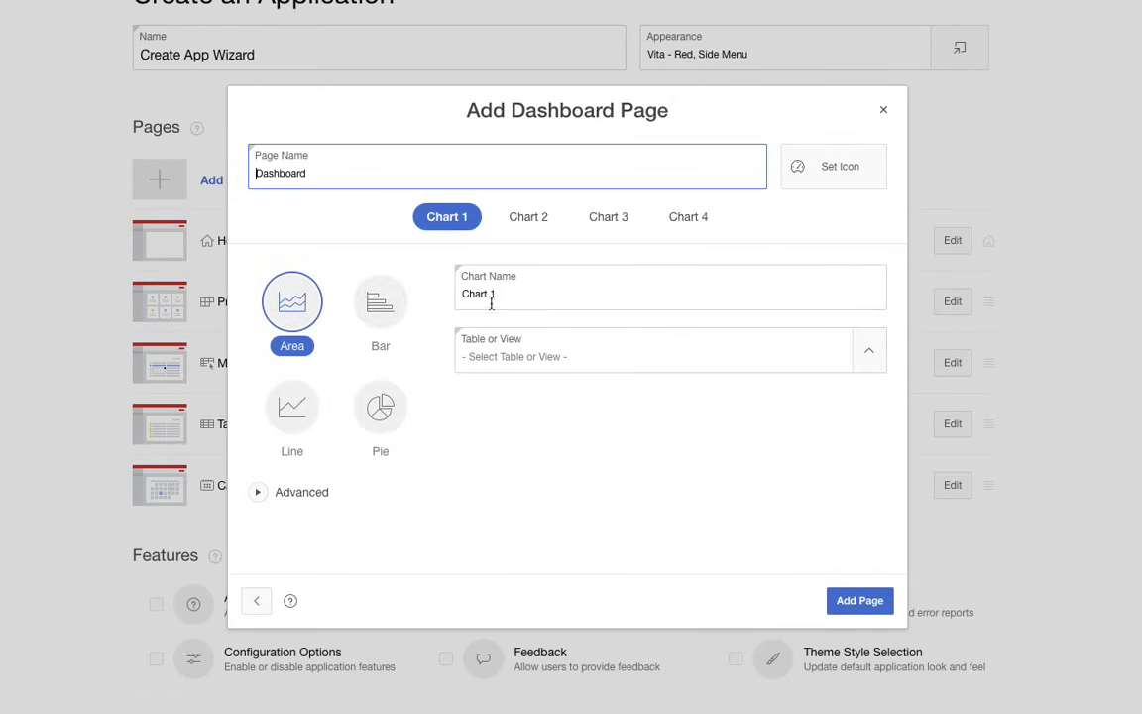
- Make the dashboard's first chart a bar chart named Project Budgets based on the SAMPLE$PROJECTS table
drag(508, 295, 443, 294)
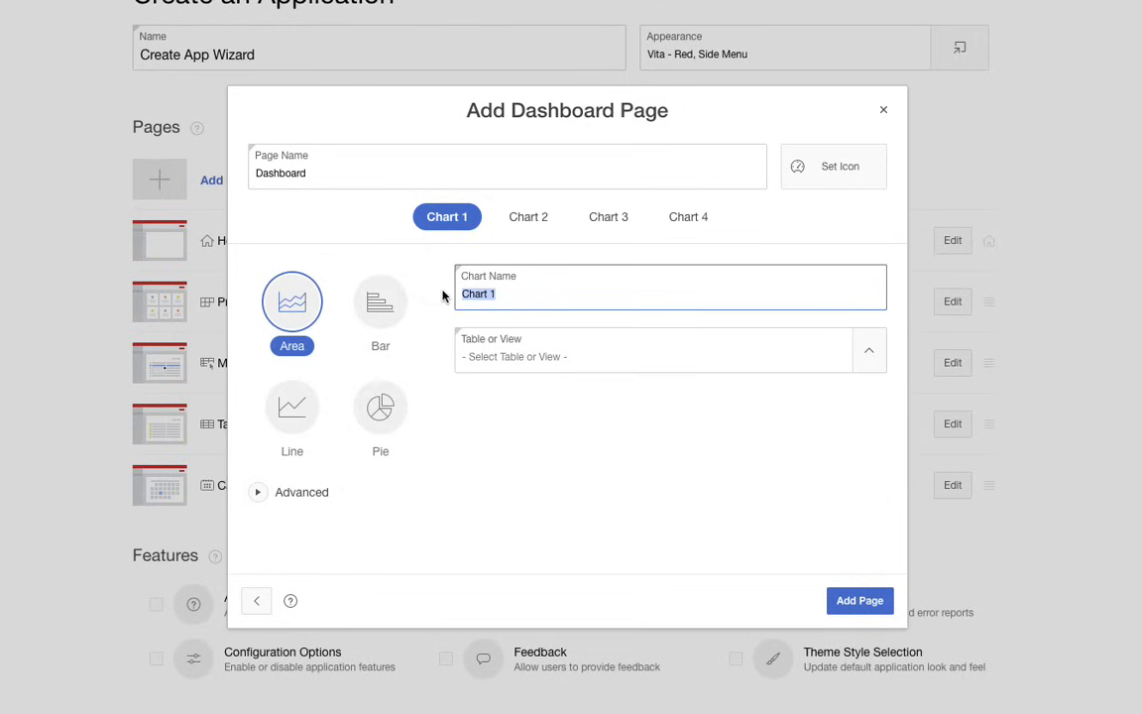
text(Project Budgets)
click(381, 309)
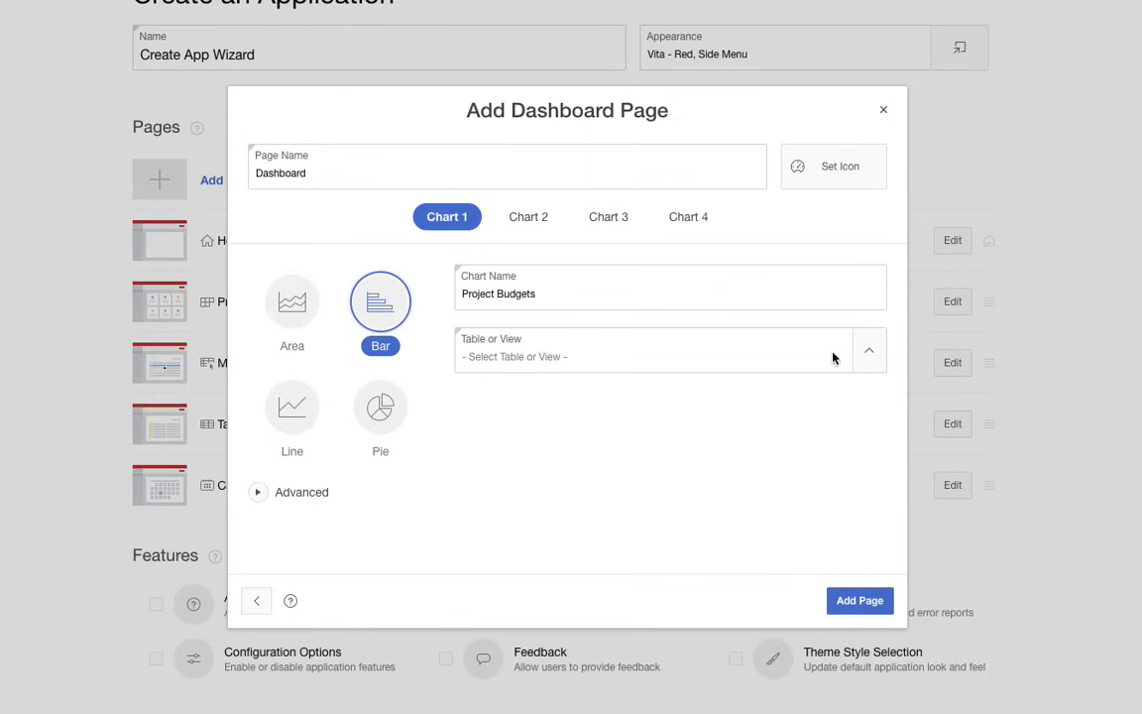
click(866, 355)
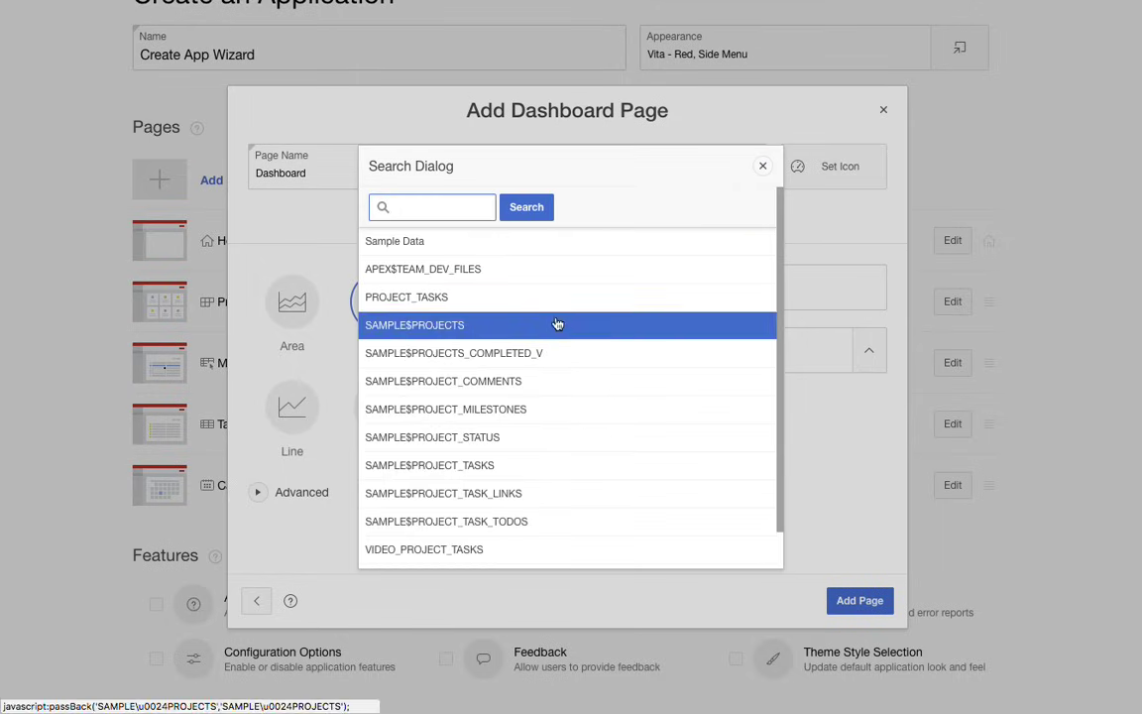
click(486, 325)
- Use NAME as the Project Budgets chart's label column and BUDGET as its value column
click(612, 421)
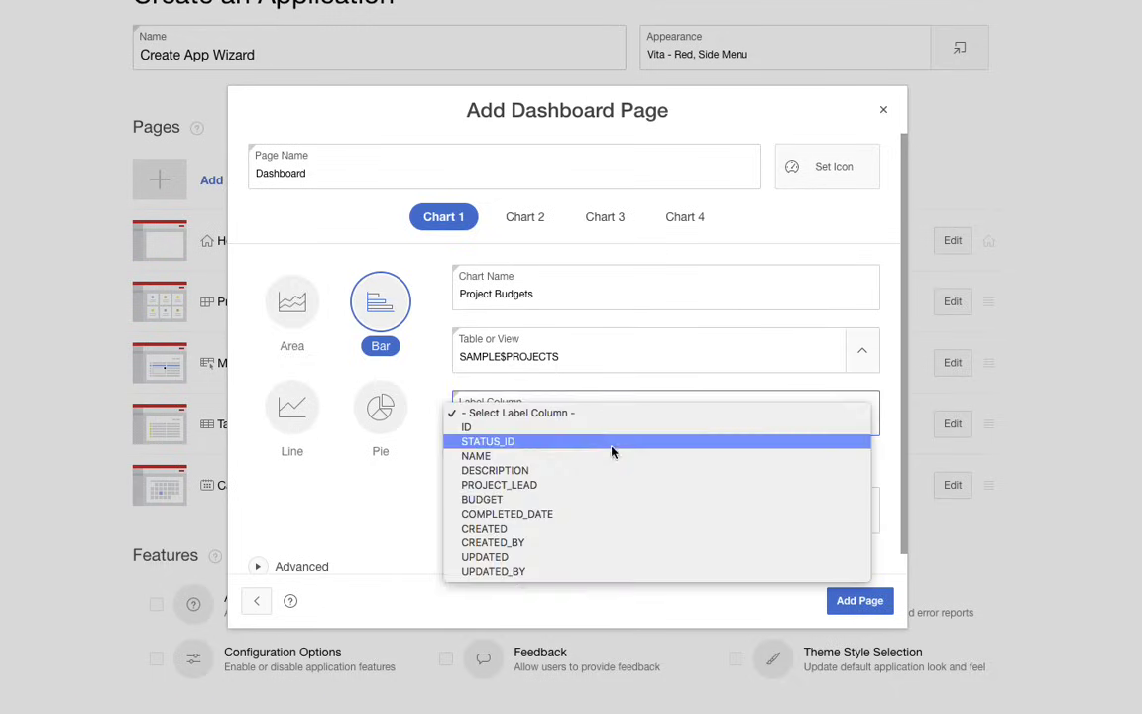
click(543, 456)
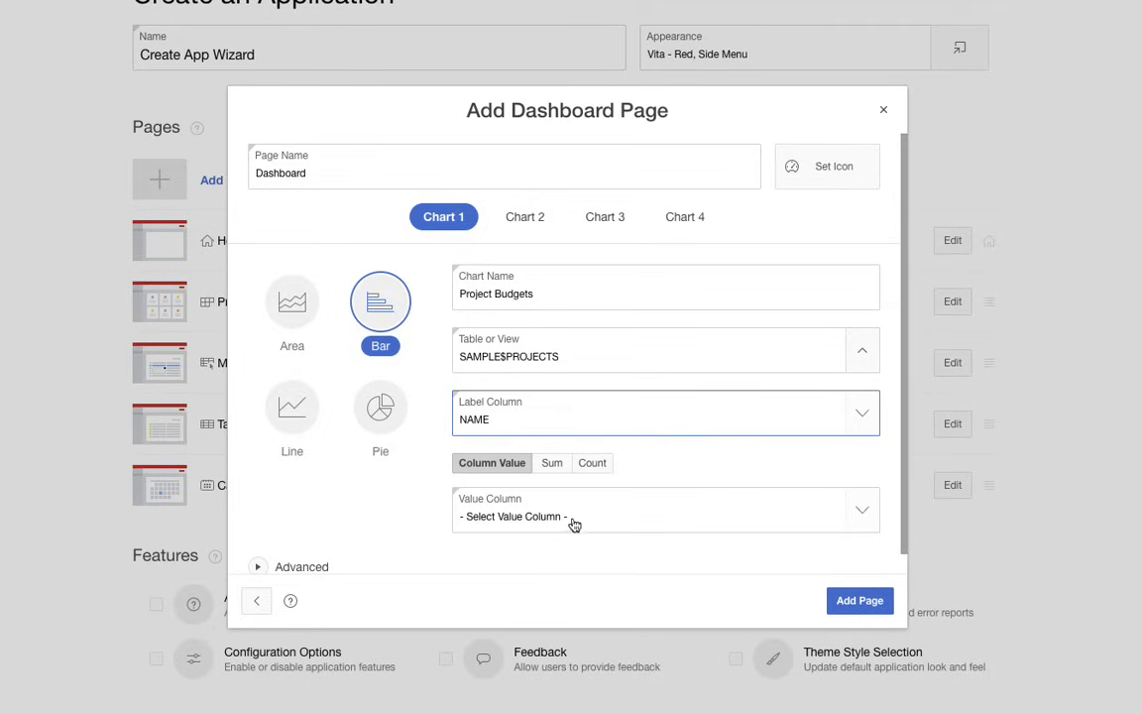
click(577, 520)
click(586, 552)
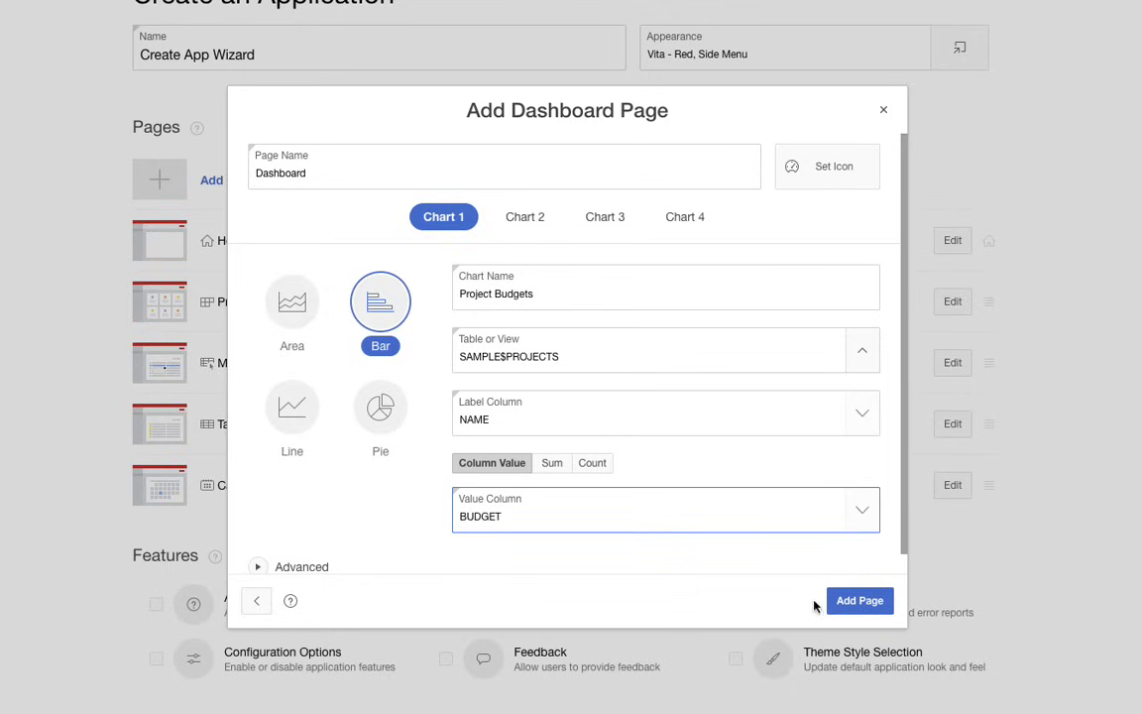
- Name the dashboard's second chart Project Status and base it on the SAMPLE$PROJECTS table
click(526, 220)
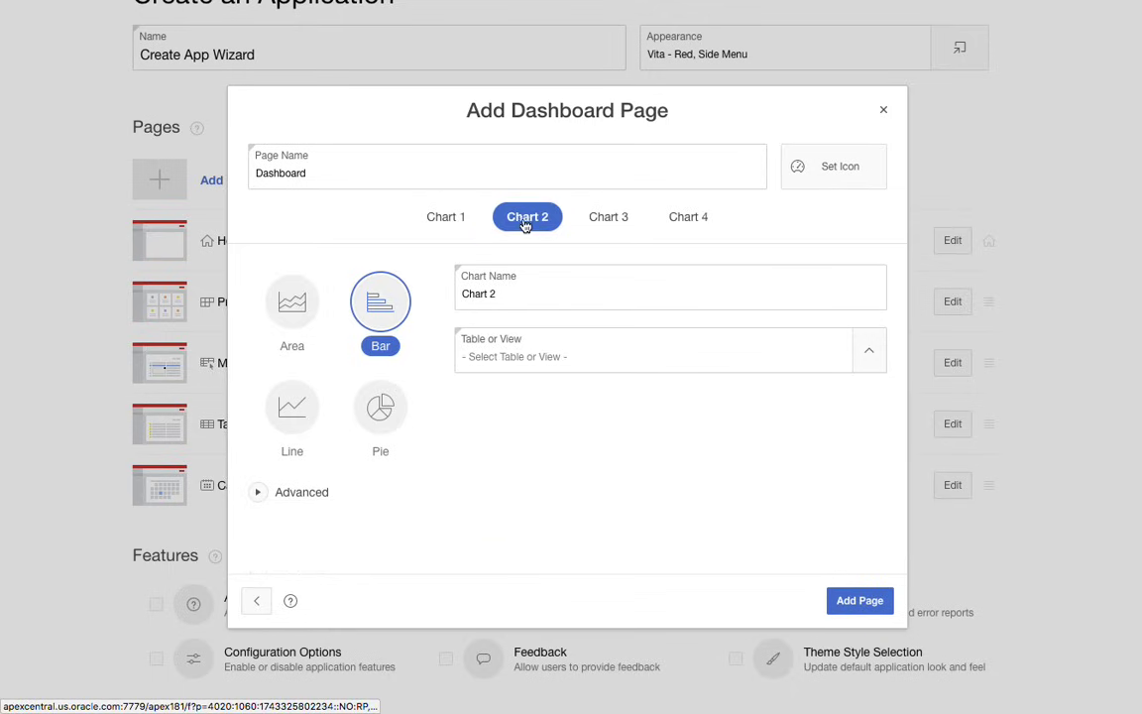
drag(525, 287, 441, 296)
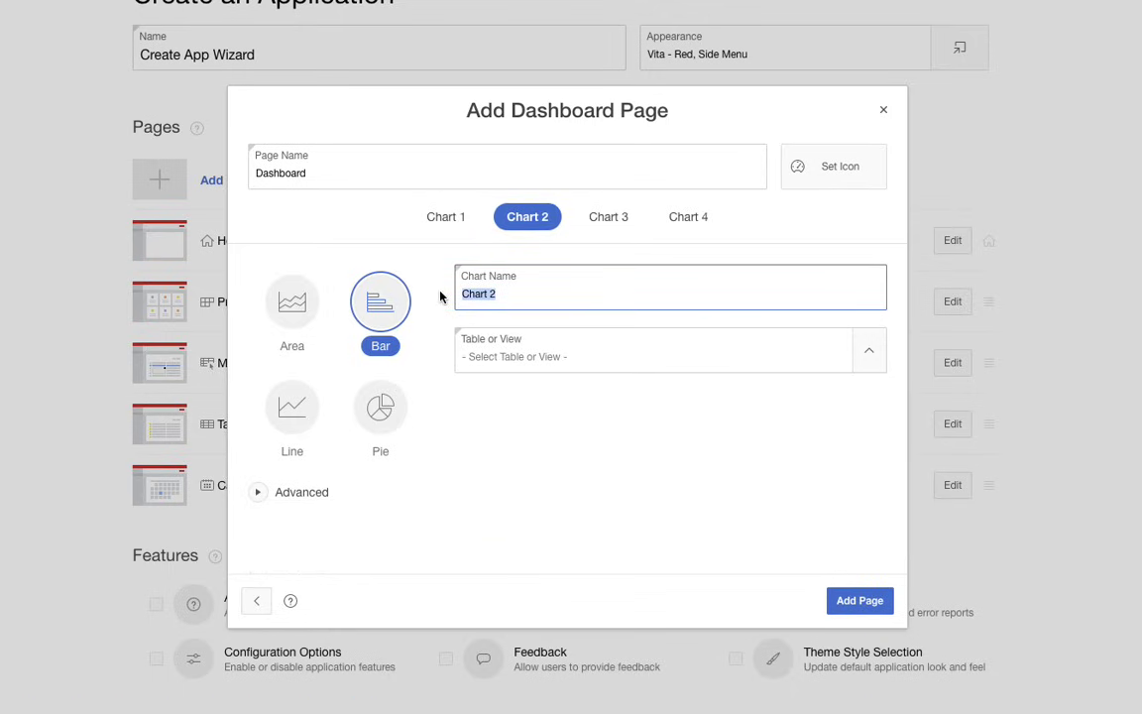
text(Project Status)
click(871, 353)
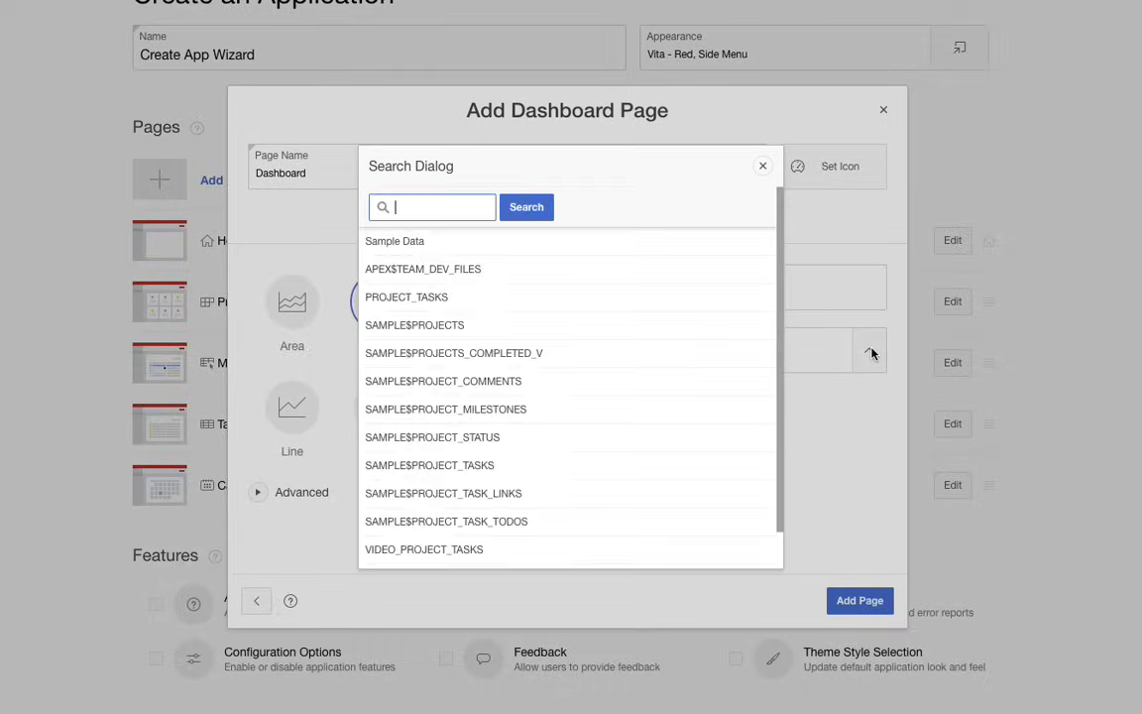
click(492, 329)
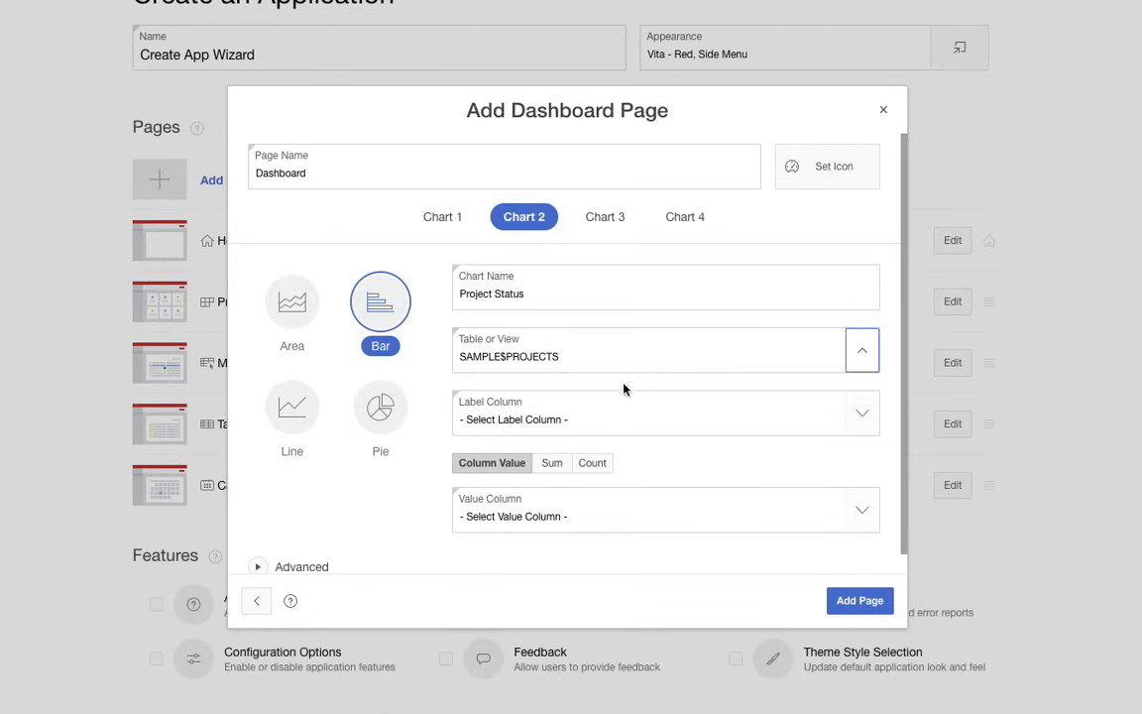
- Make Project Status a pie chart labelled by STATUS_ID with a count of all columns, and add the Dashboard page
click(655, 424)
click(655, 441)
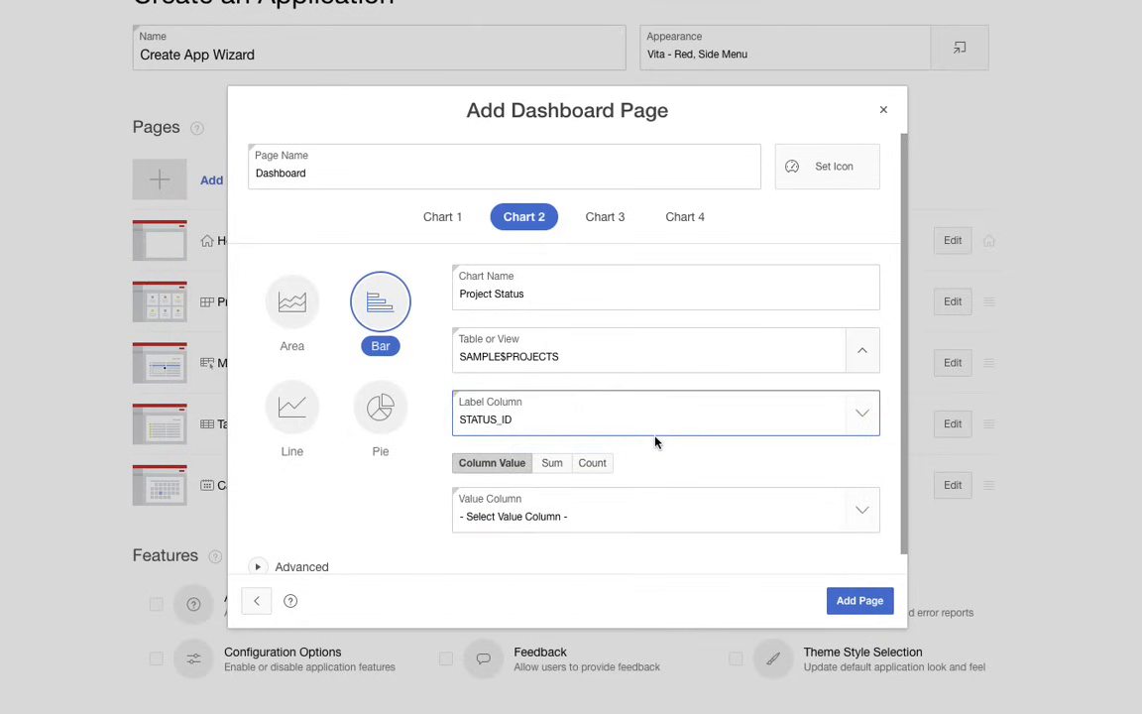
click(591, 464)
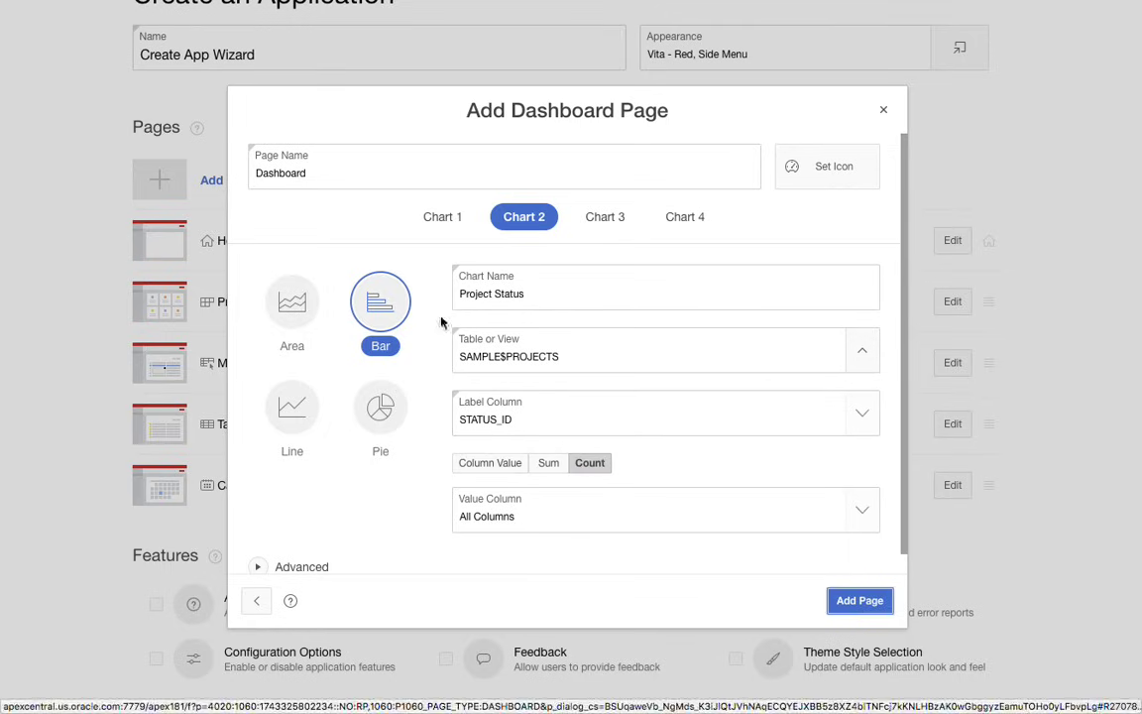
click(382, 412)
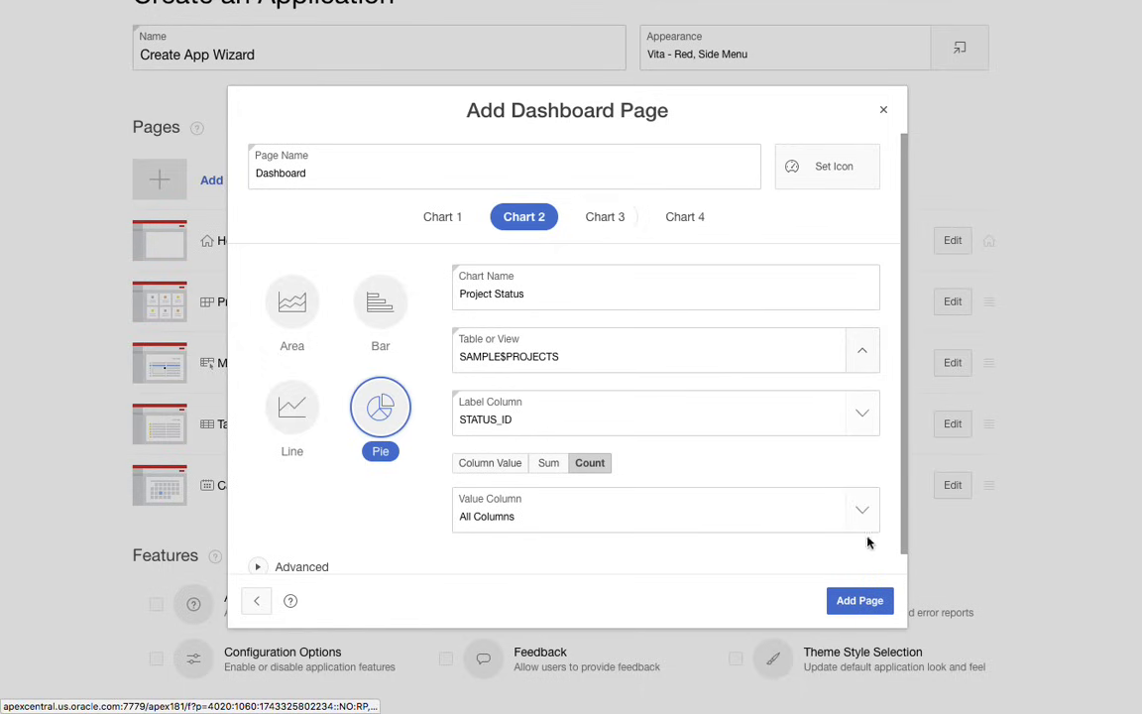
click(858, 602)
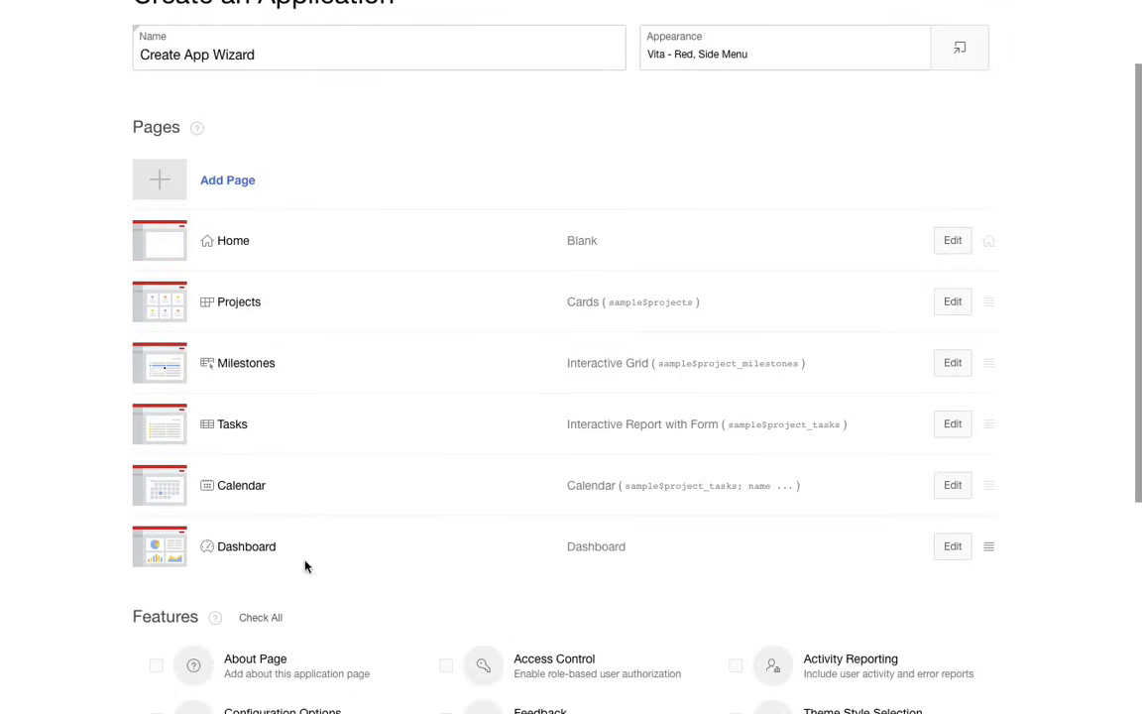
- Move the Dashboard page directly below Home in the page list and start a new Chart page
drag(992, 548, 996, 308)
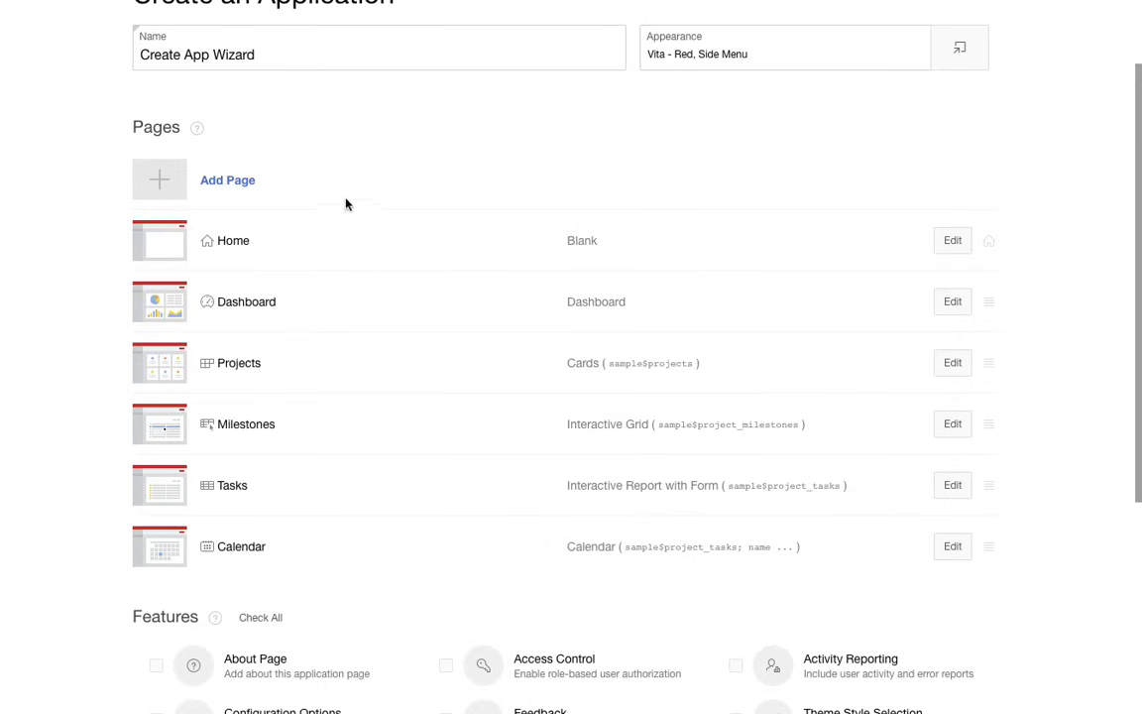
click(229, 179)
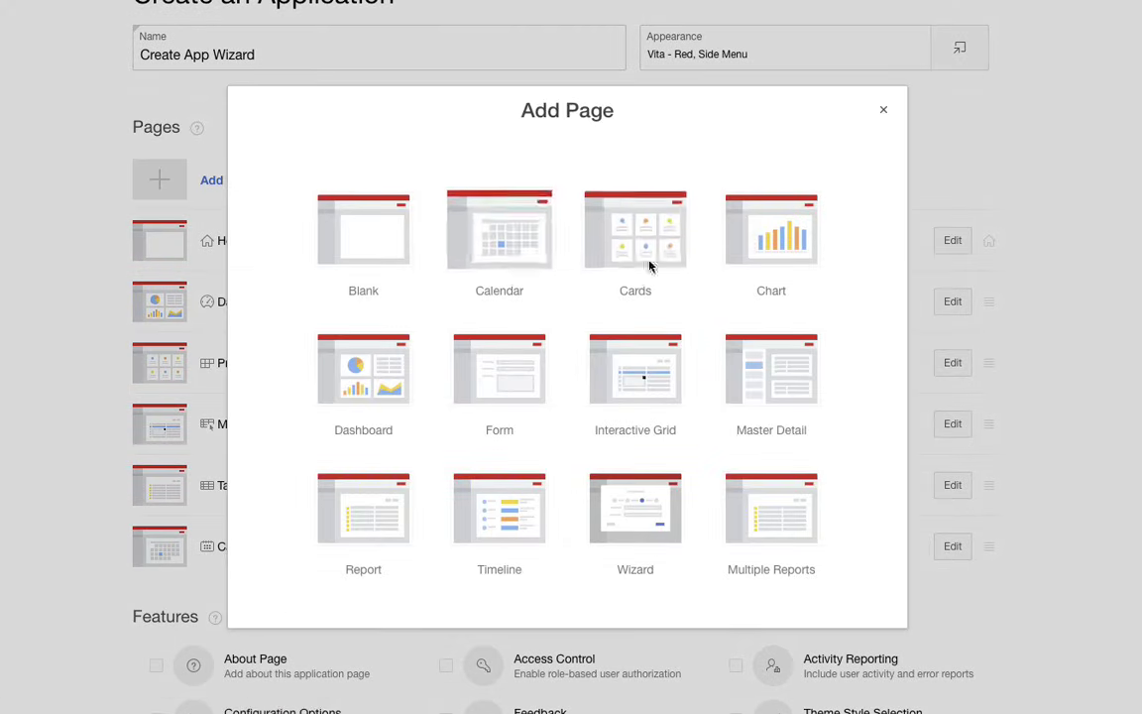
click(782, 241)
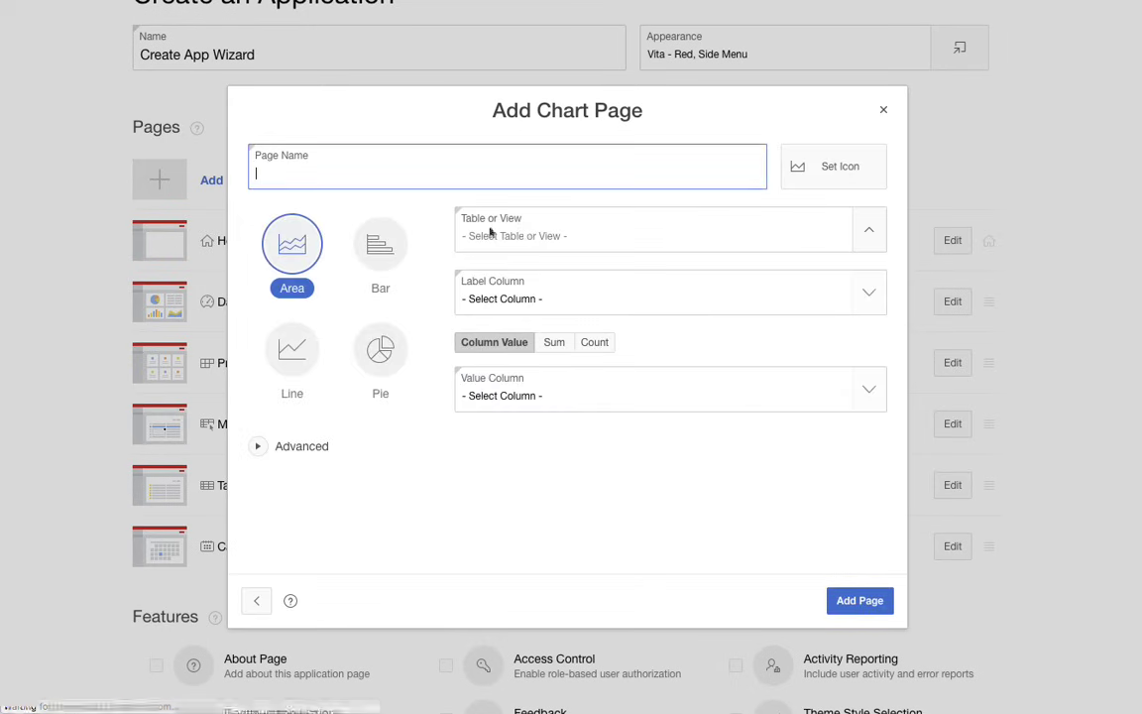
- Name the chart page Project Costs and set it as a bar chart on SAMPLE$PROJECT_TASKS with PROJECT_ID as the label column
text(Pr)
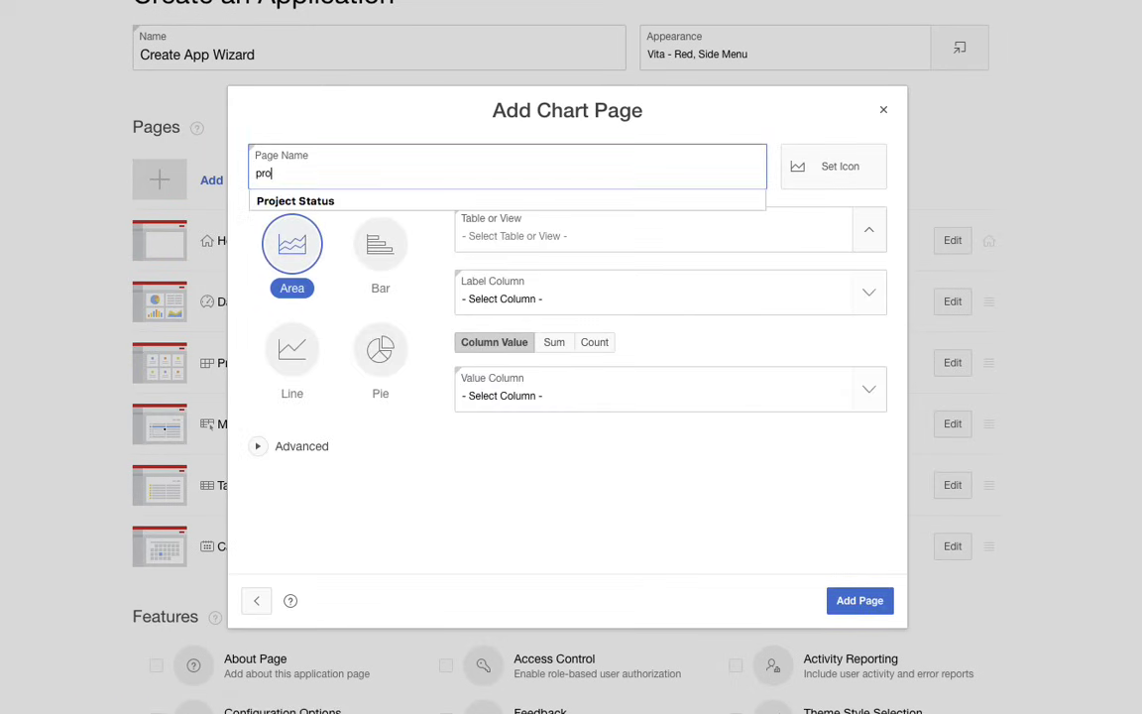
text(oject Costs)
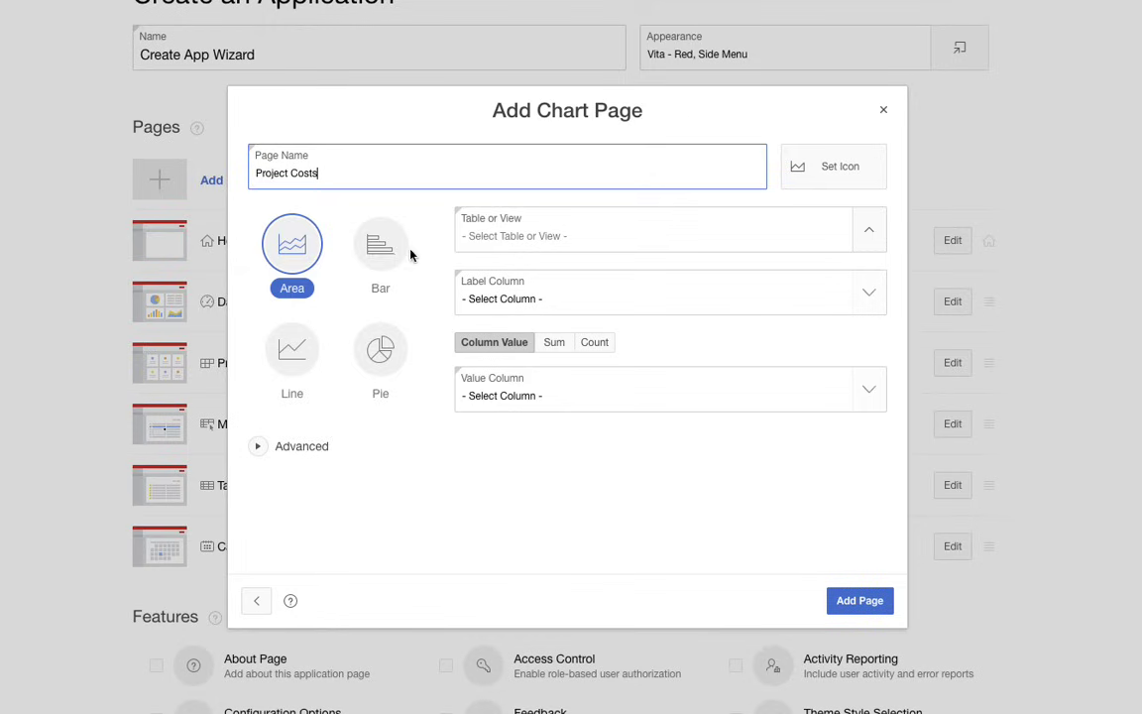
click(385, 253)
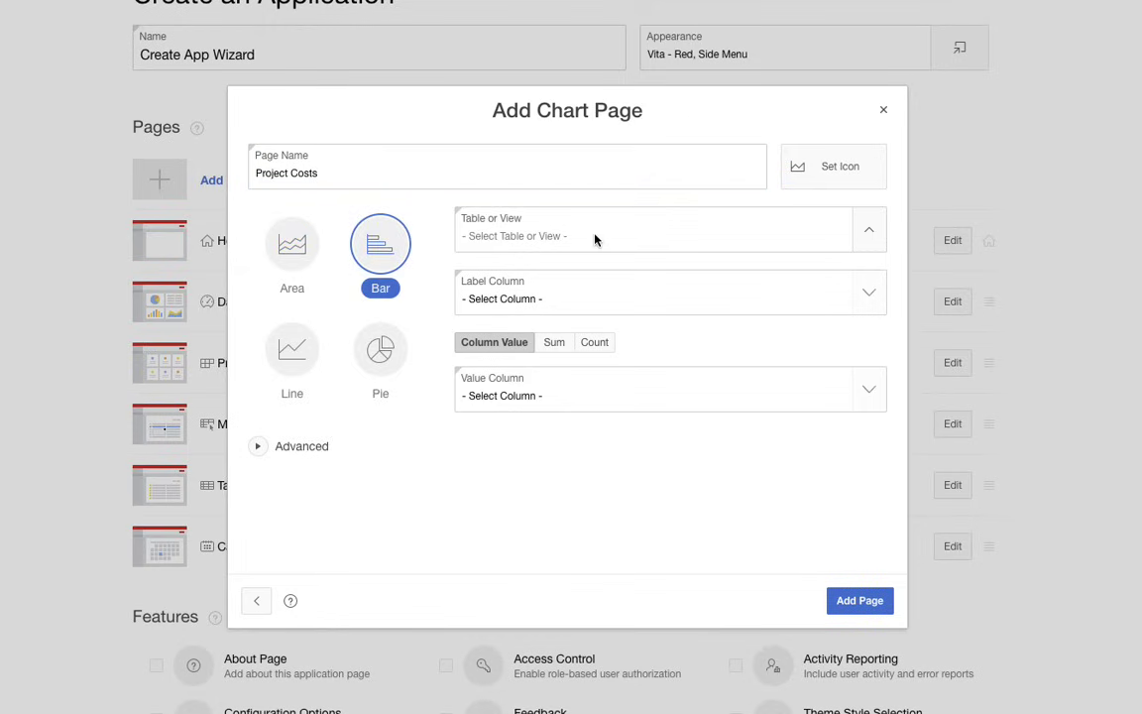
click(869, 233)
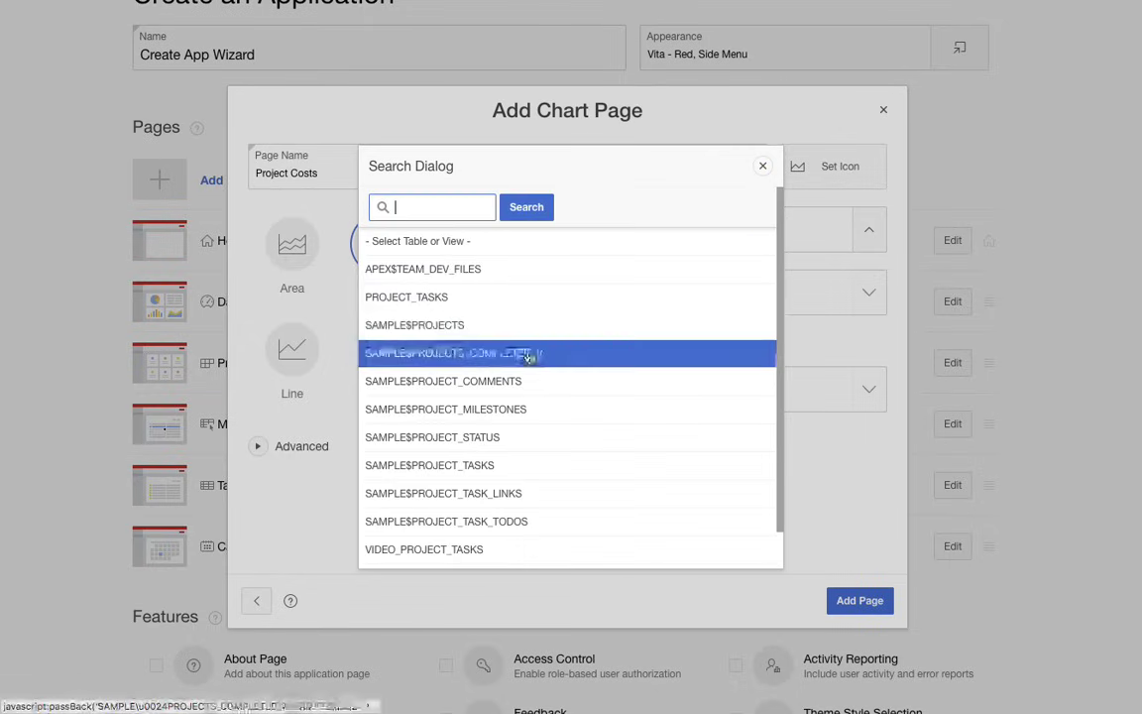
click(521, 446)
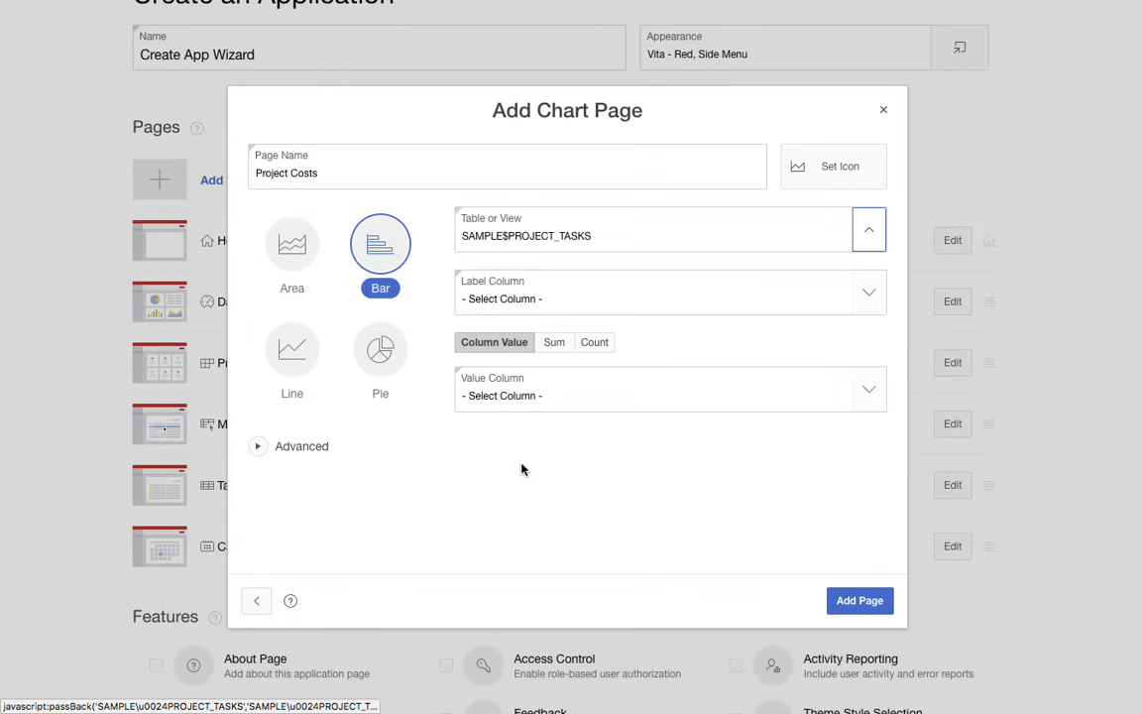
click(870, 294)
click(644, 321)
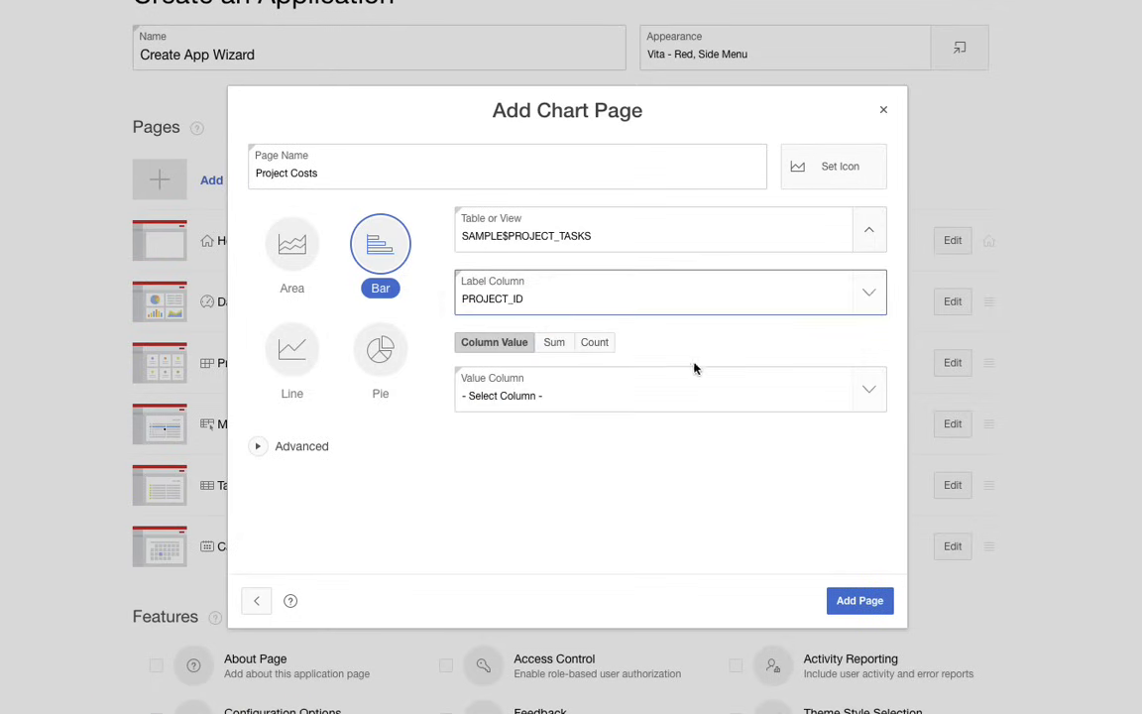
- Plot the sum of the COST column as the Project Costs chart's value and add the page
click(557, 345)
click(869, 391)
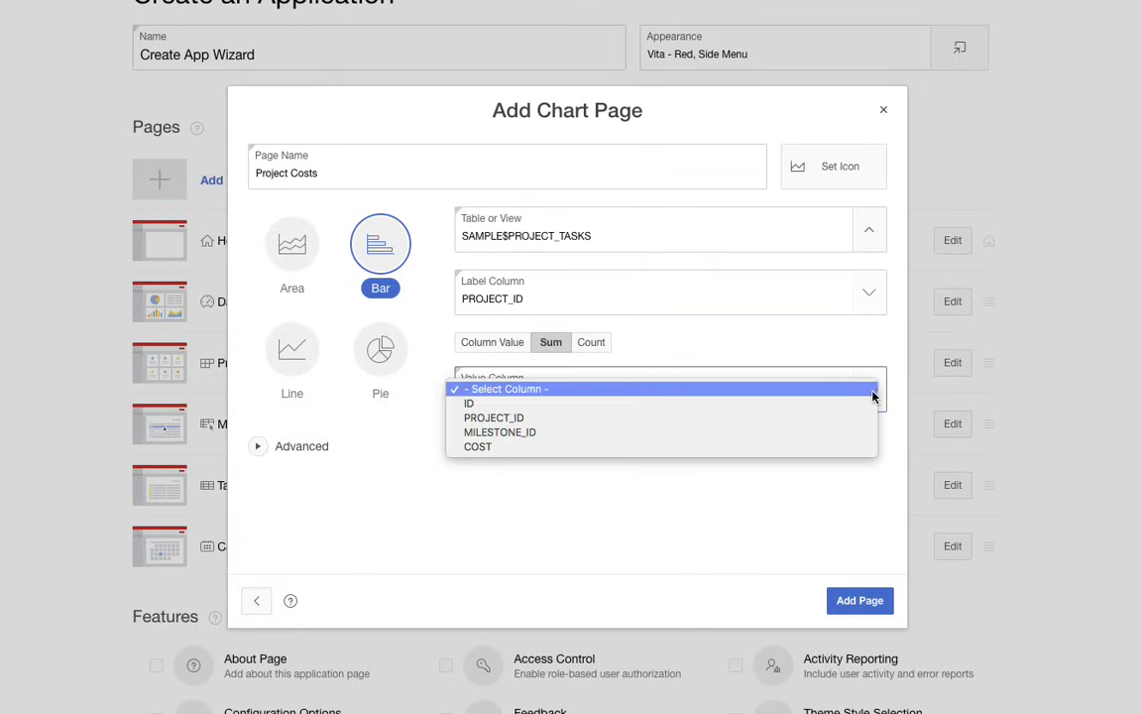
click(735, 453)
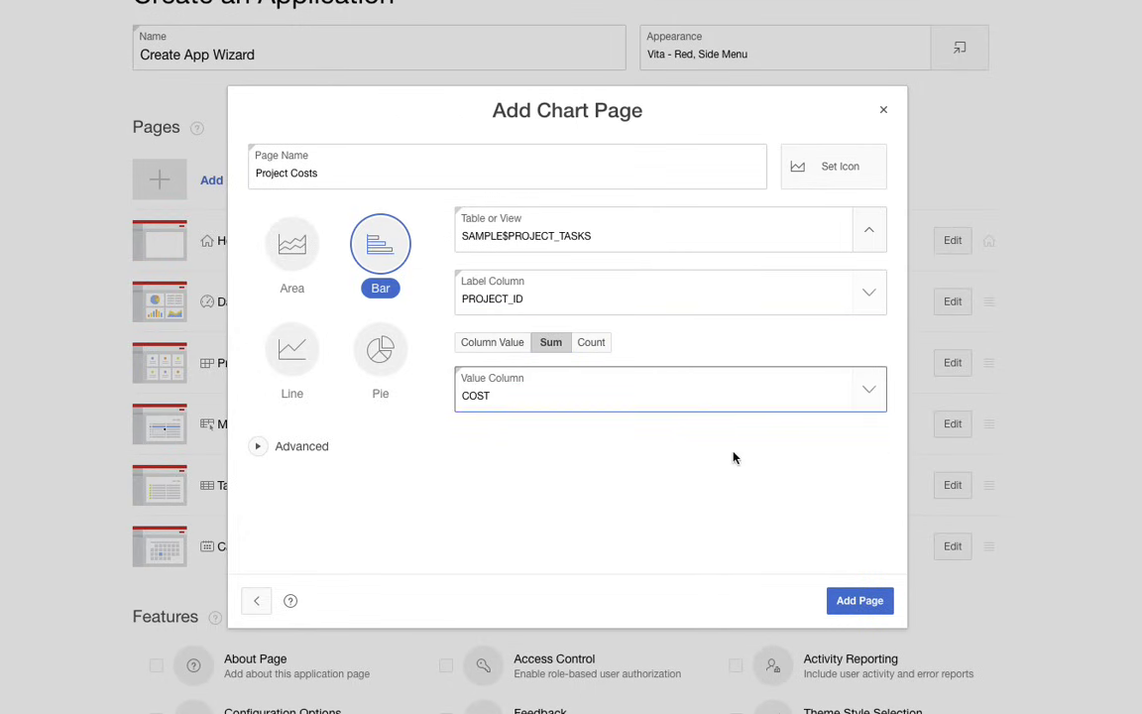
click(861, 604)
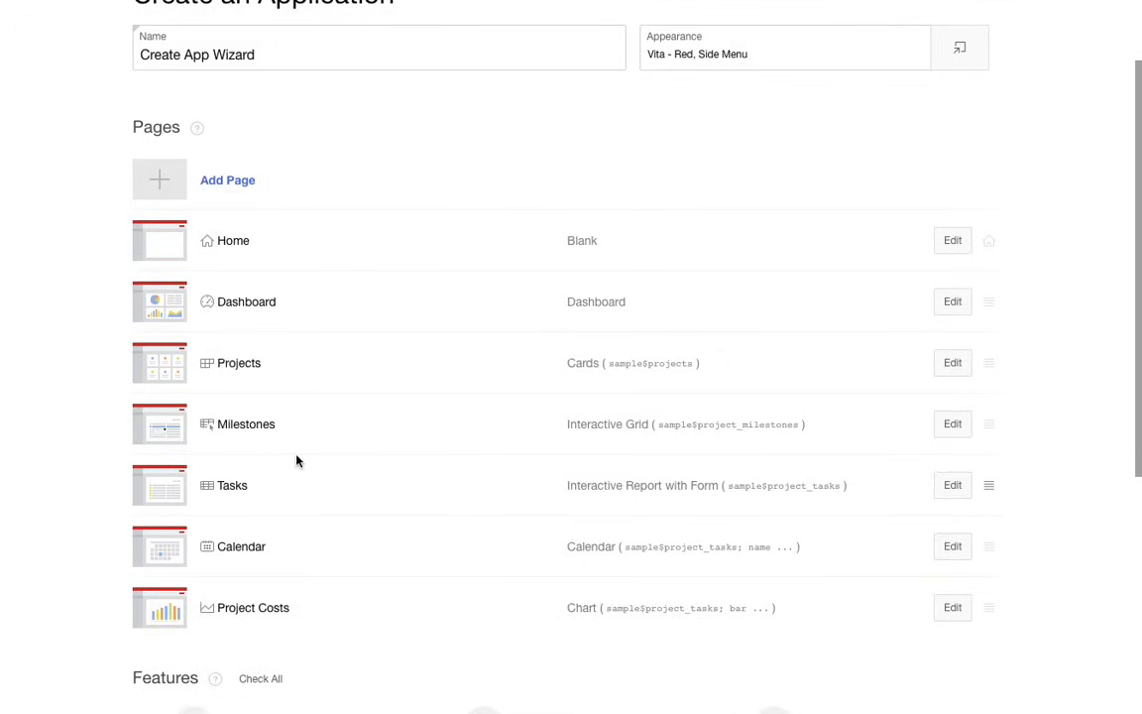
- Start a new interactive report page named Statuses, based on the SAMPLE$PROJECT_STATUS table
scroll(296, 460, down, 1)
click(235, 130)
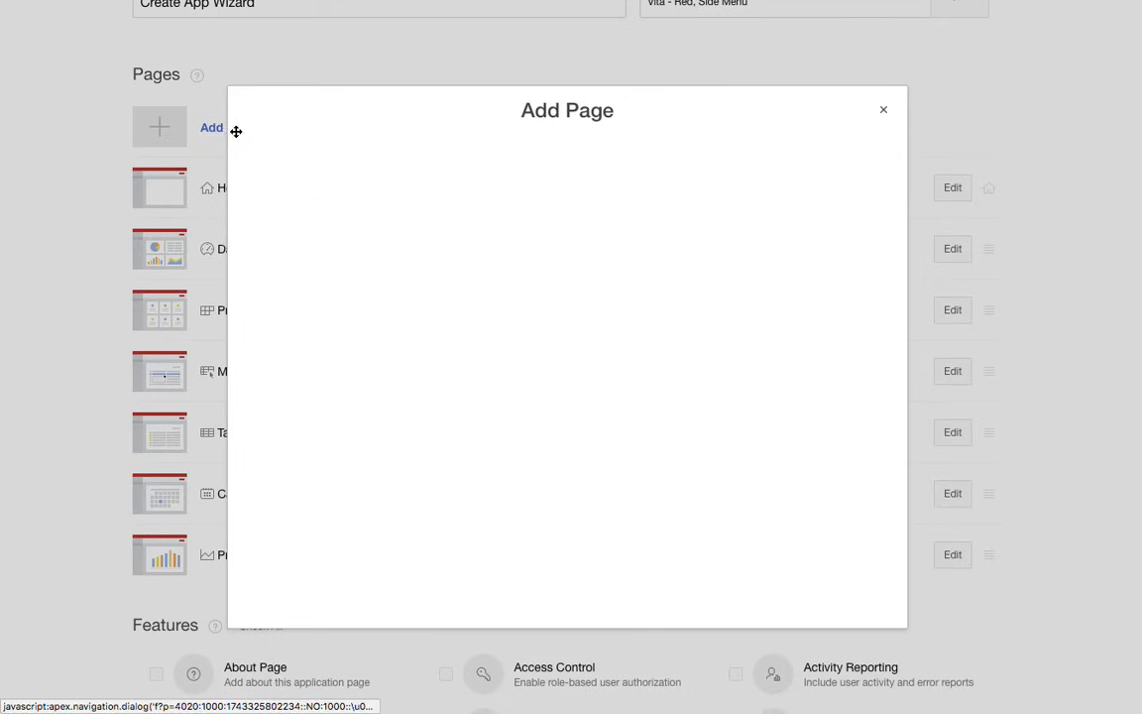
click(380, 538)
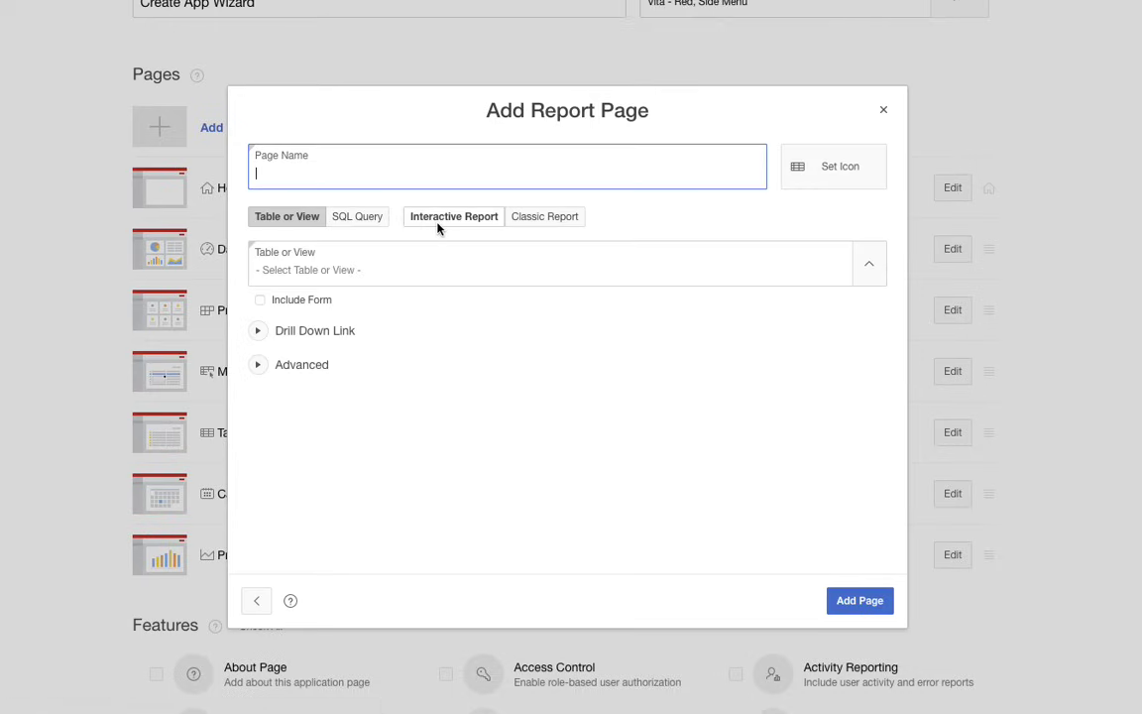
text(Statu)
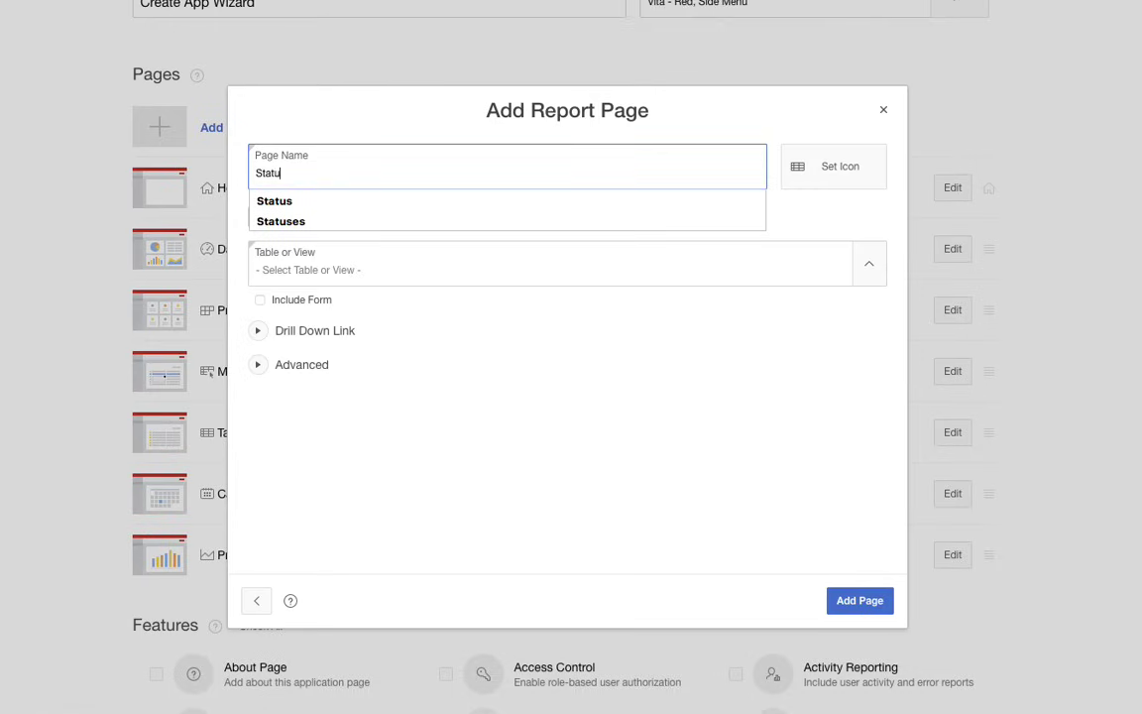
text(ses)
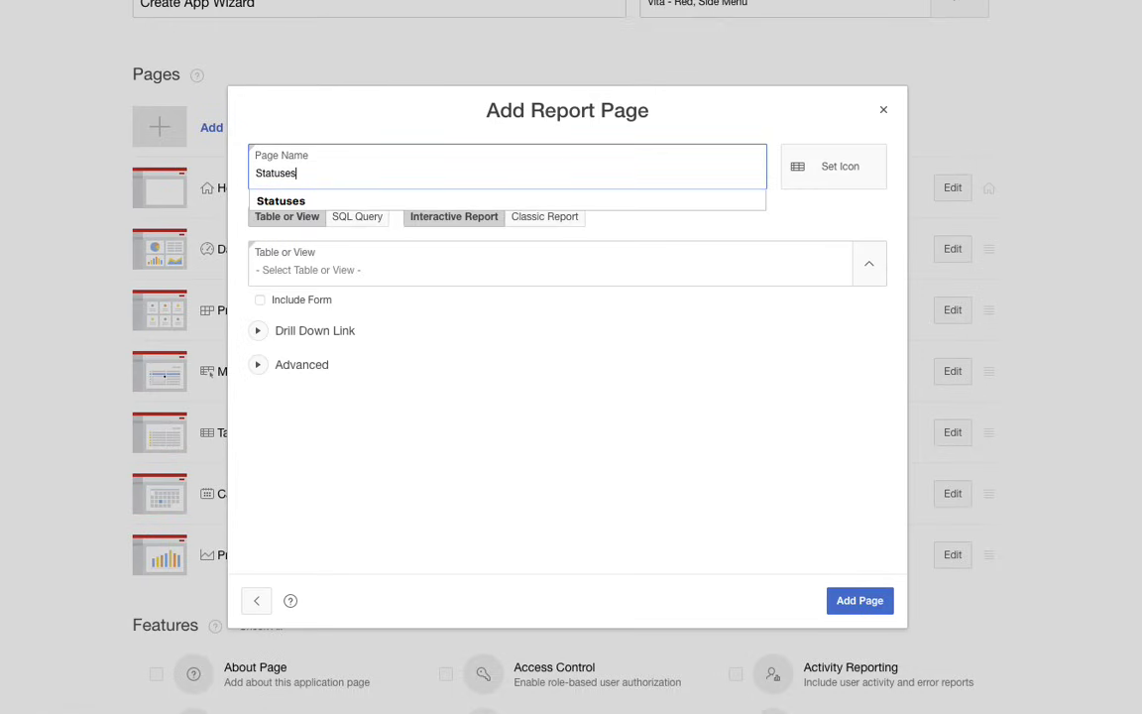
click(876, 270)
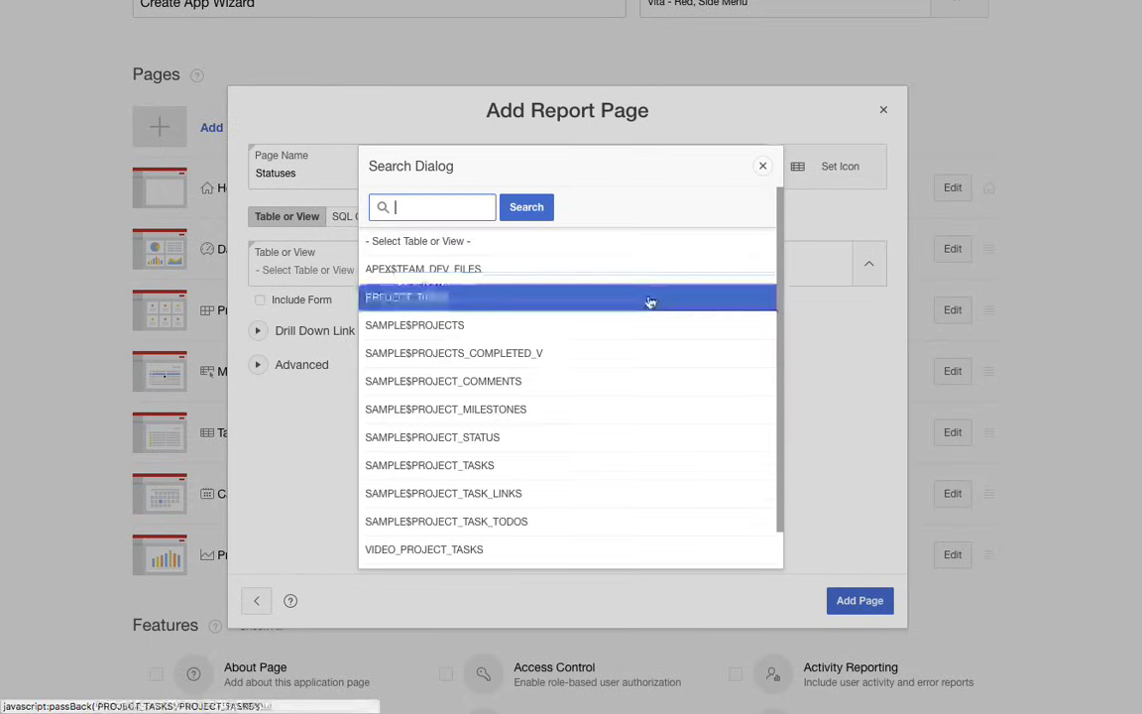
click(553, 436)
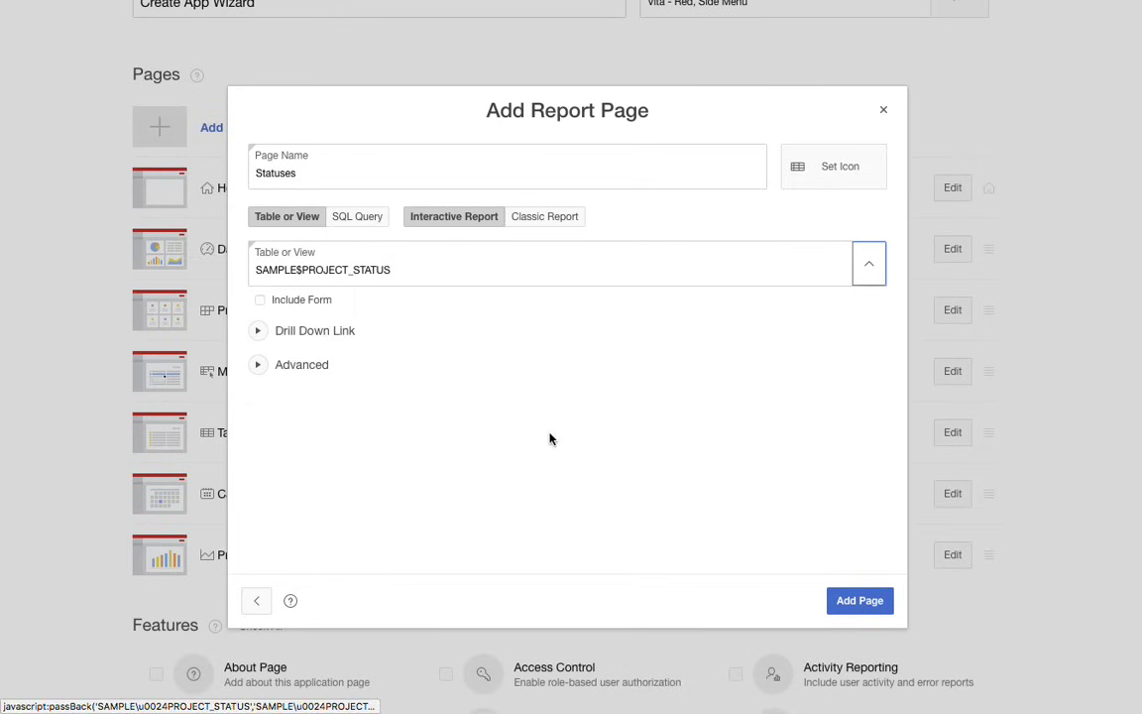
- Include a form with the Statuses report, set it as an administration page, and add the page
click(260, 301)
click(259, 366)
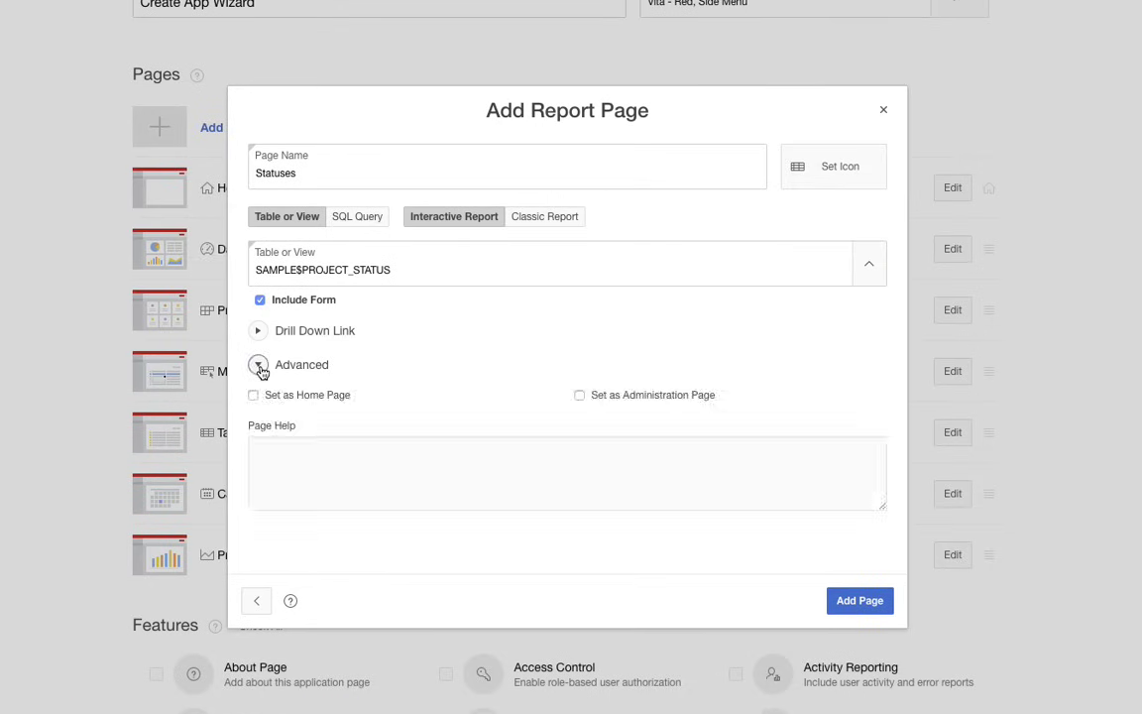
click(580, 396)
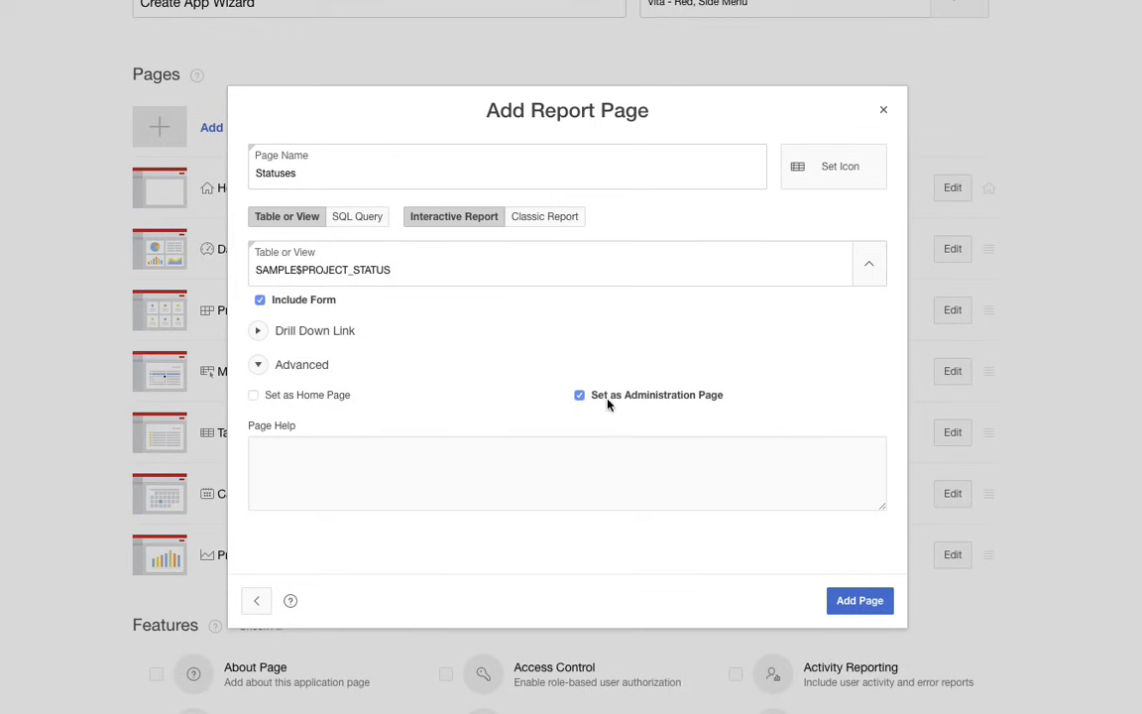
click(872, 602)
- Enable all of the optional application features, from About Page to Theme Style Selection
scroll(553, 527, down, 1)
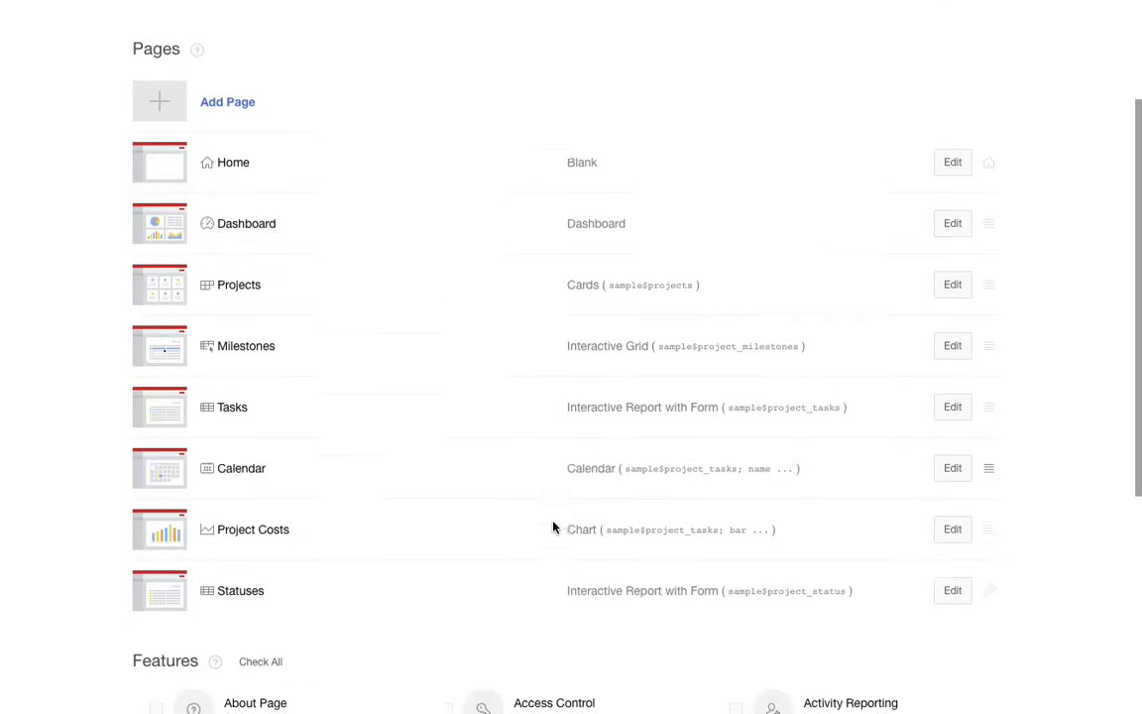
scroll(553, 527, up, 1)
scroll(553, 528, down, 5)
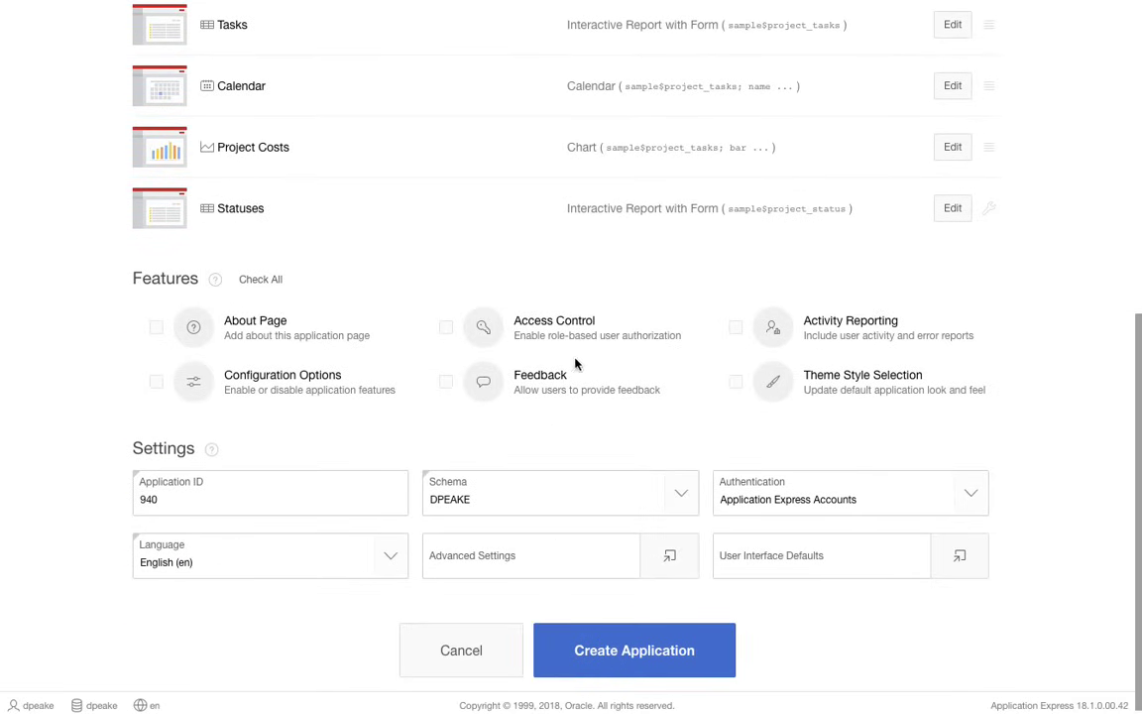
click(260, 282)
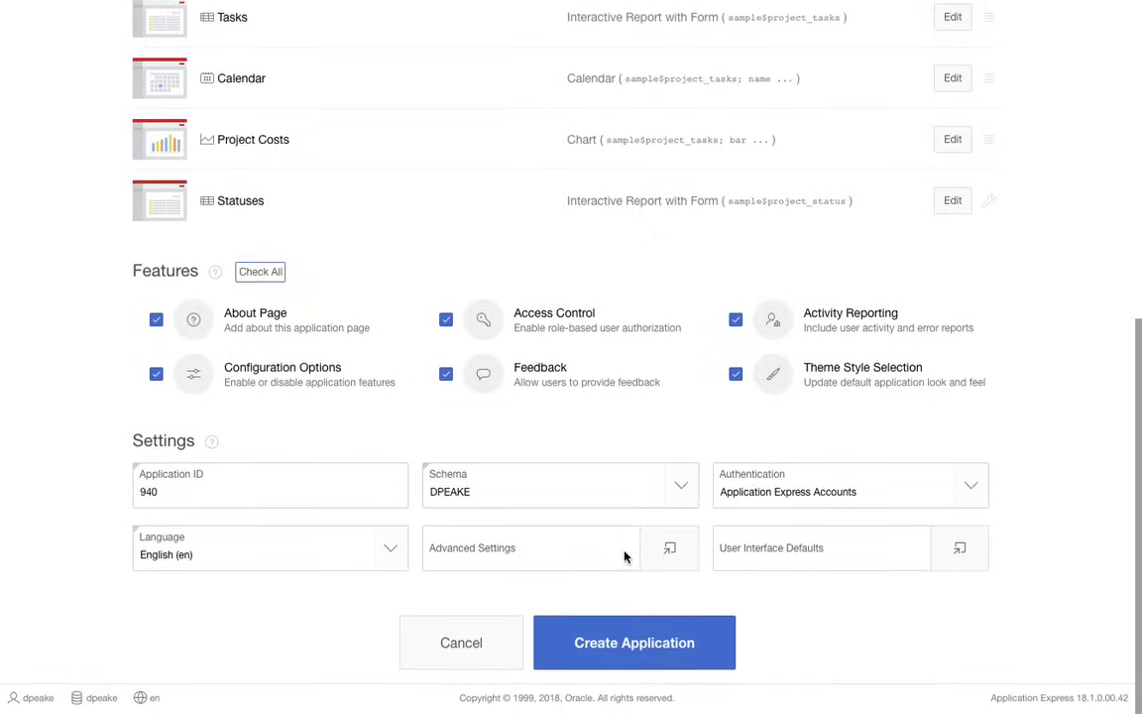
- Enter "Maintain Project Details" as the application's short description in the advanced settings
click(667, 556)
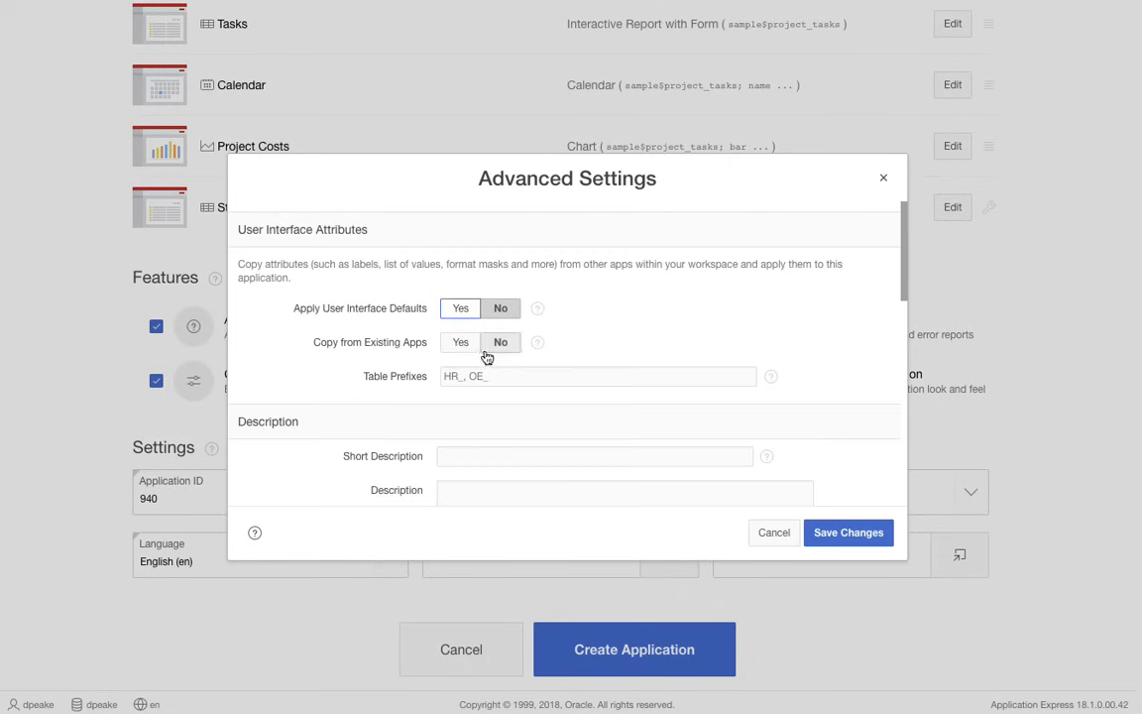
scroll(500, 407, down, 2)
click(496, 374)
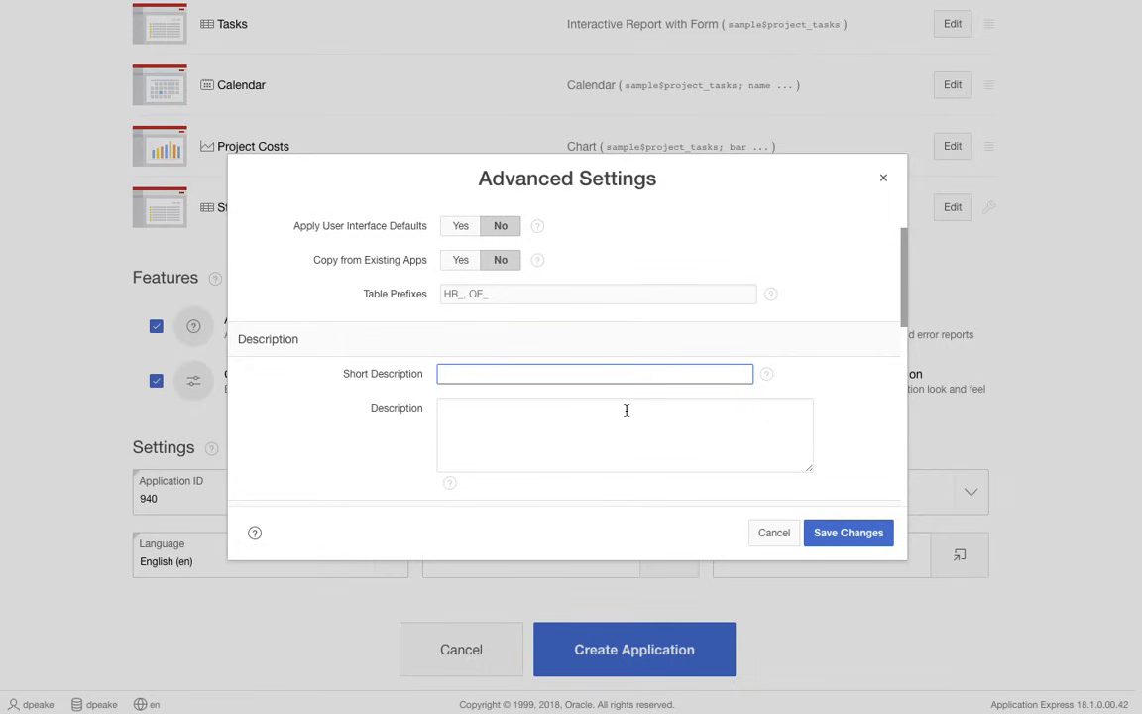
text(Maintain Project Details)
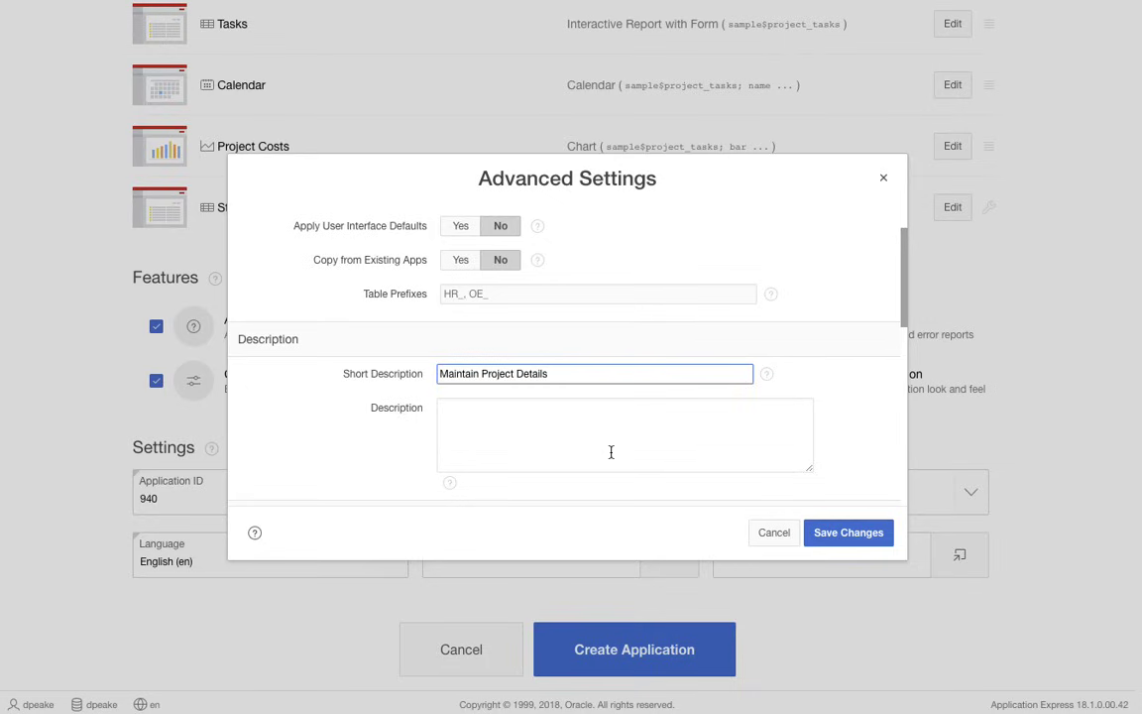
- Enter the description "Allow users to insert, update, and delete all of the details related to project management including projects, milestones, and tasks." and save the settings
click(546, 429)
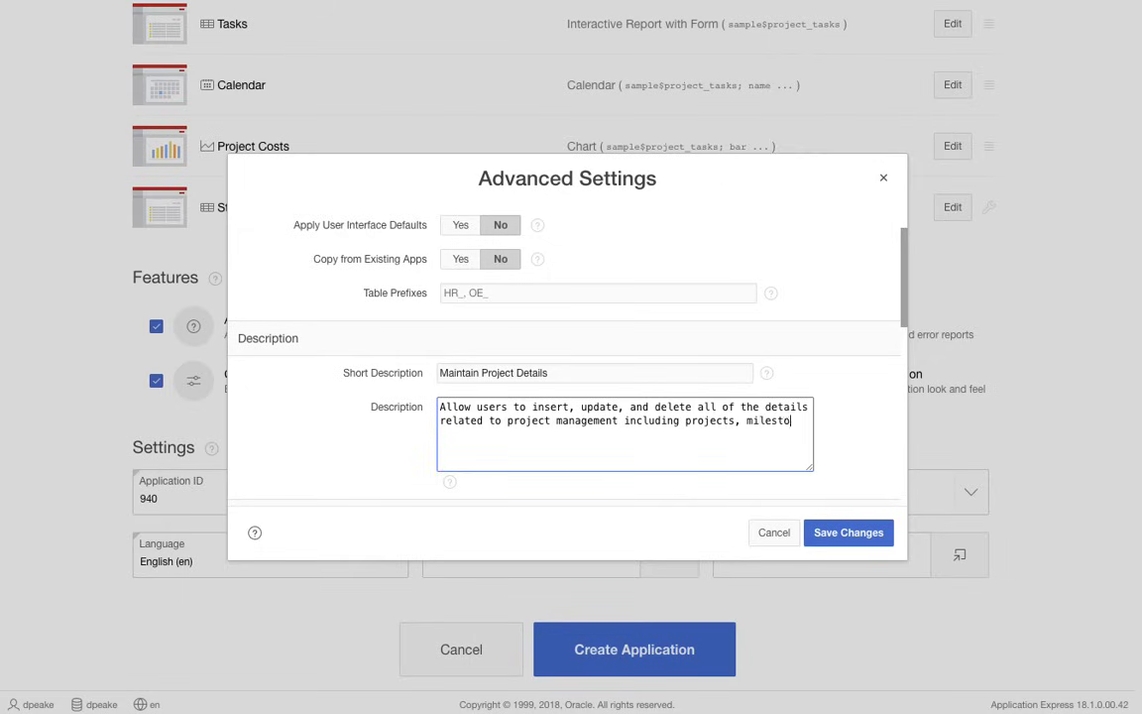
text(, and tasks.)
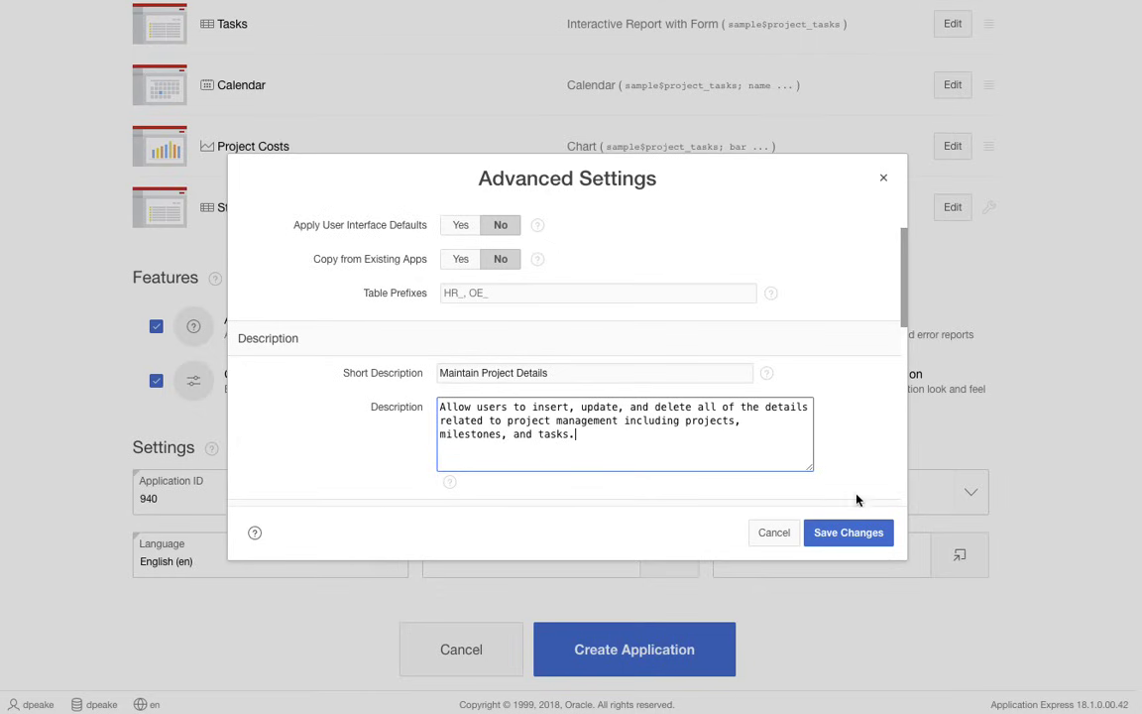
click(850, 536)
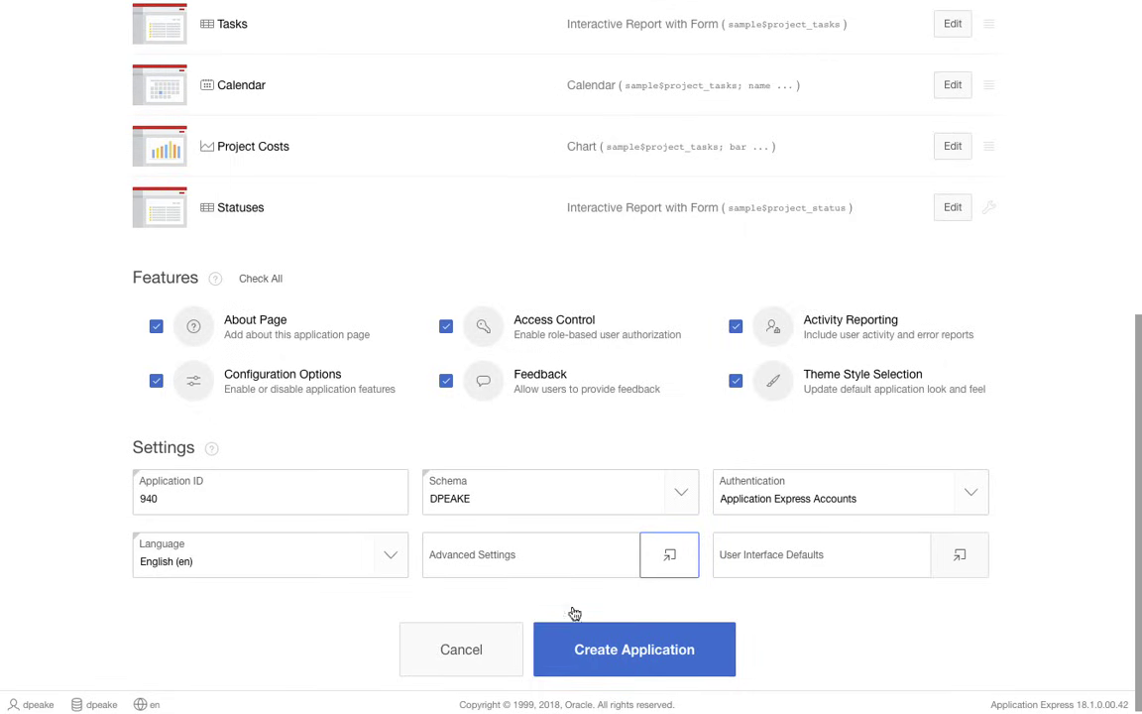
- Create the application from the wizard definition and look over the list of its generated pages
click(640, 653)
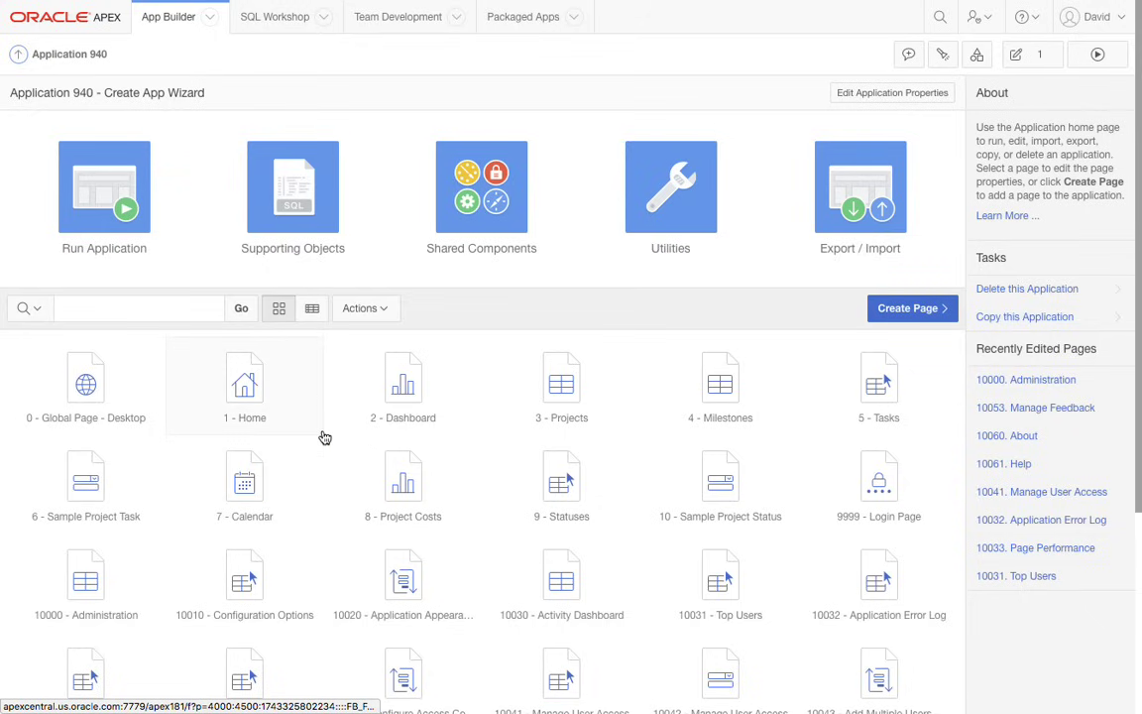
scroll(325, 437, down, 3)
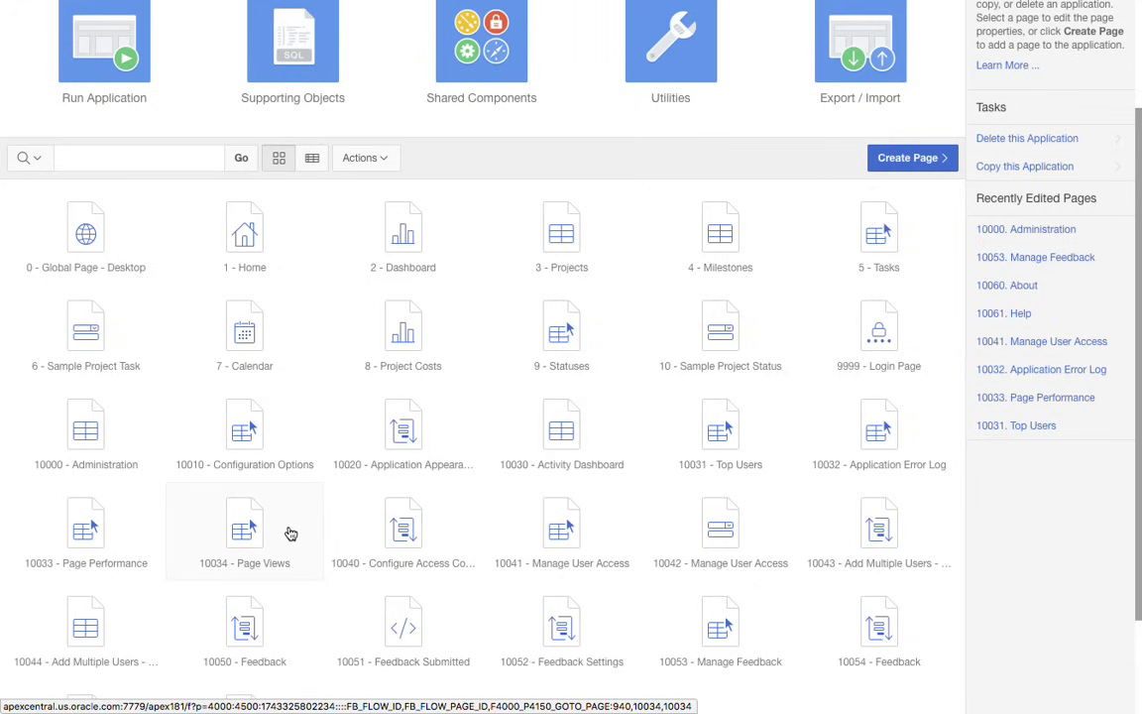
scroll(291, 533, up, 3)
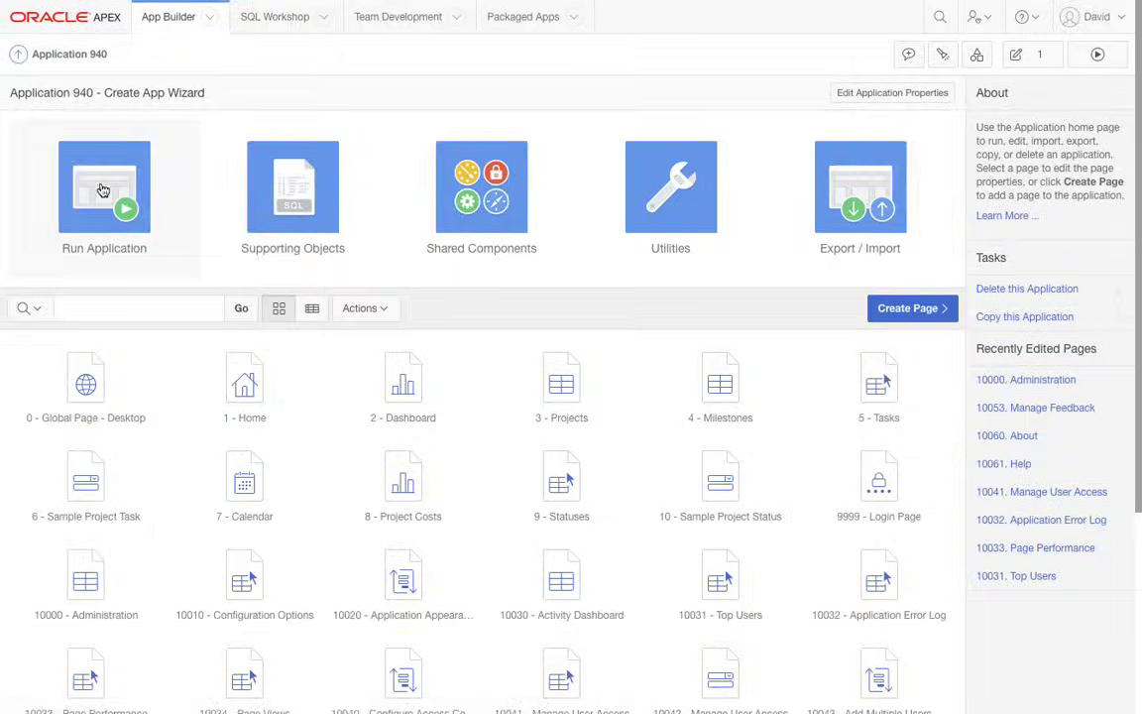
- Run the new application and sign in with the prefilled credentials
click(99, 189)
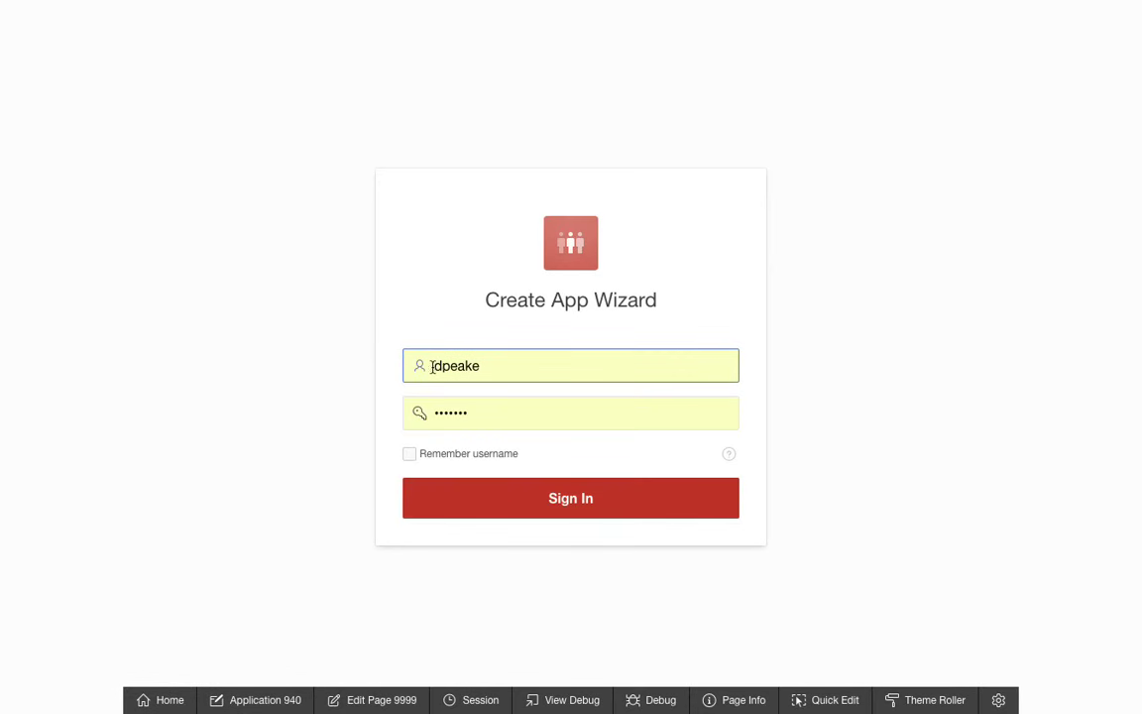
click(571, 501)
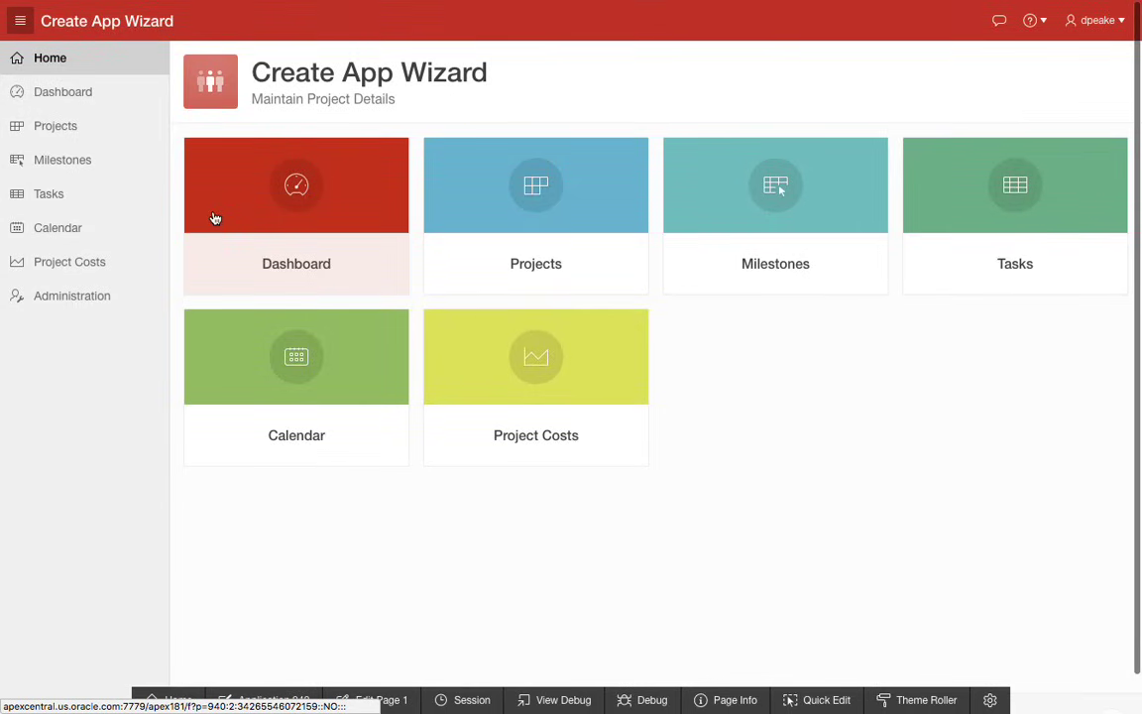
- View the charts on the running application's Dashboard page and the cards on its Projects page
click(324, 210)
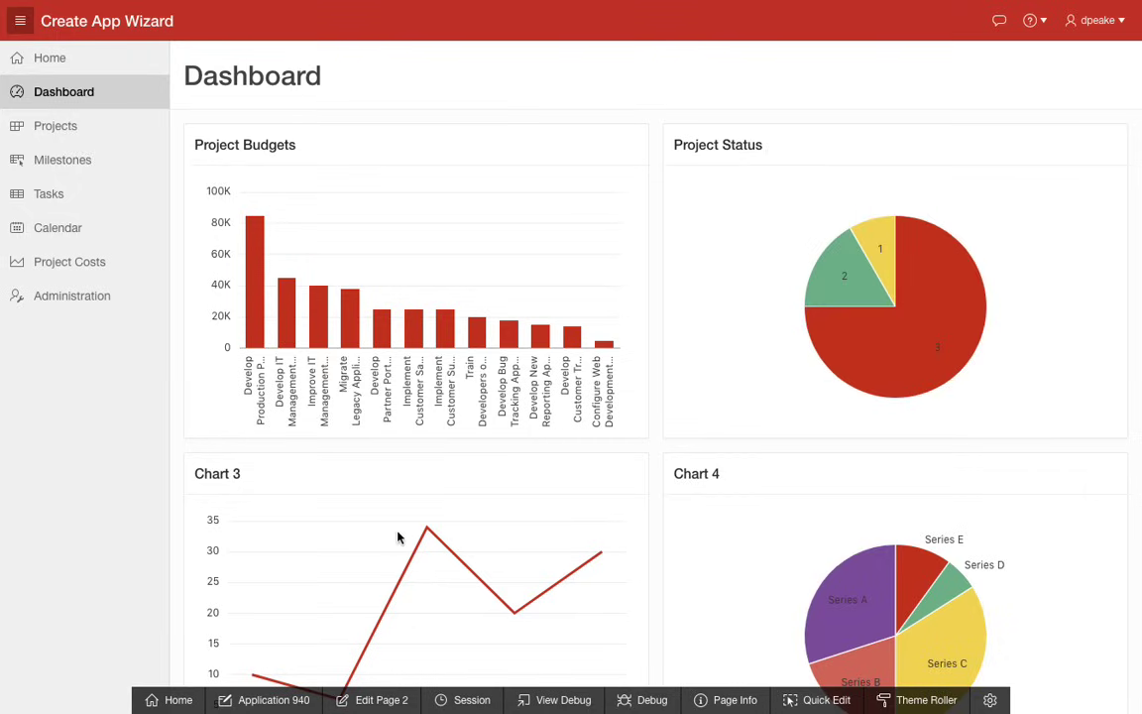
scroll(744, 551, down, 1)
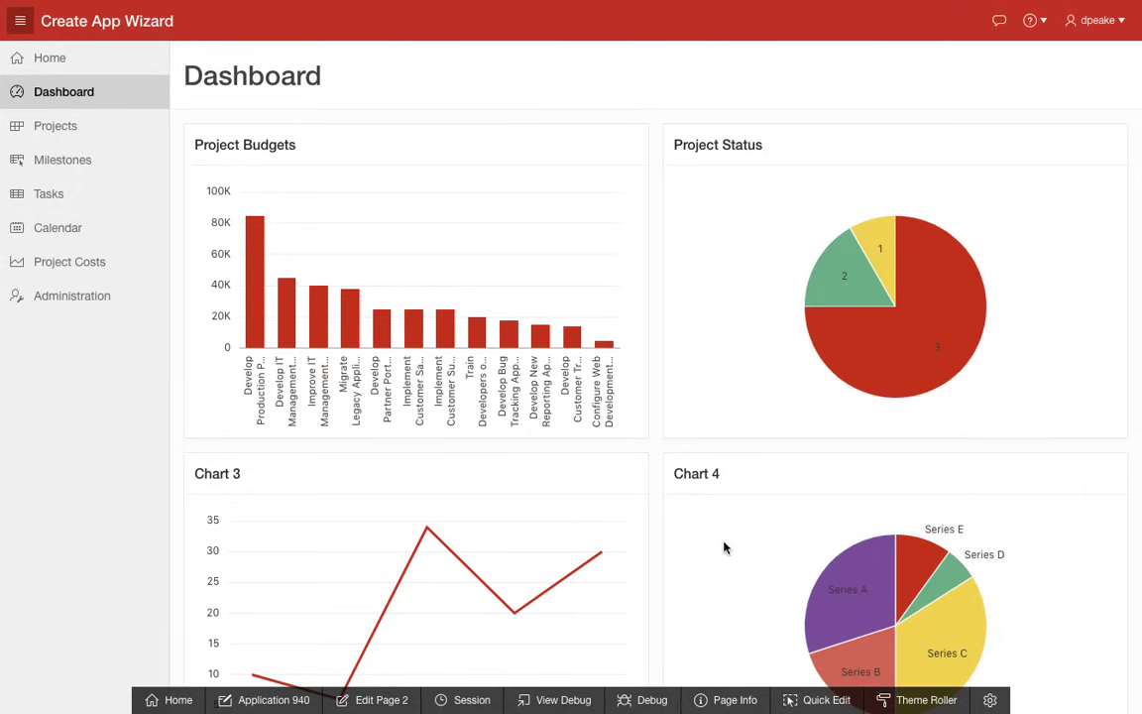
click(52, 129)
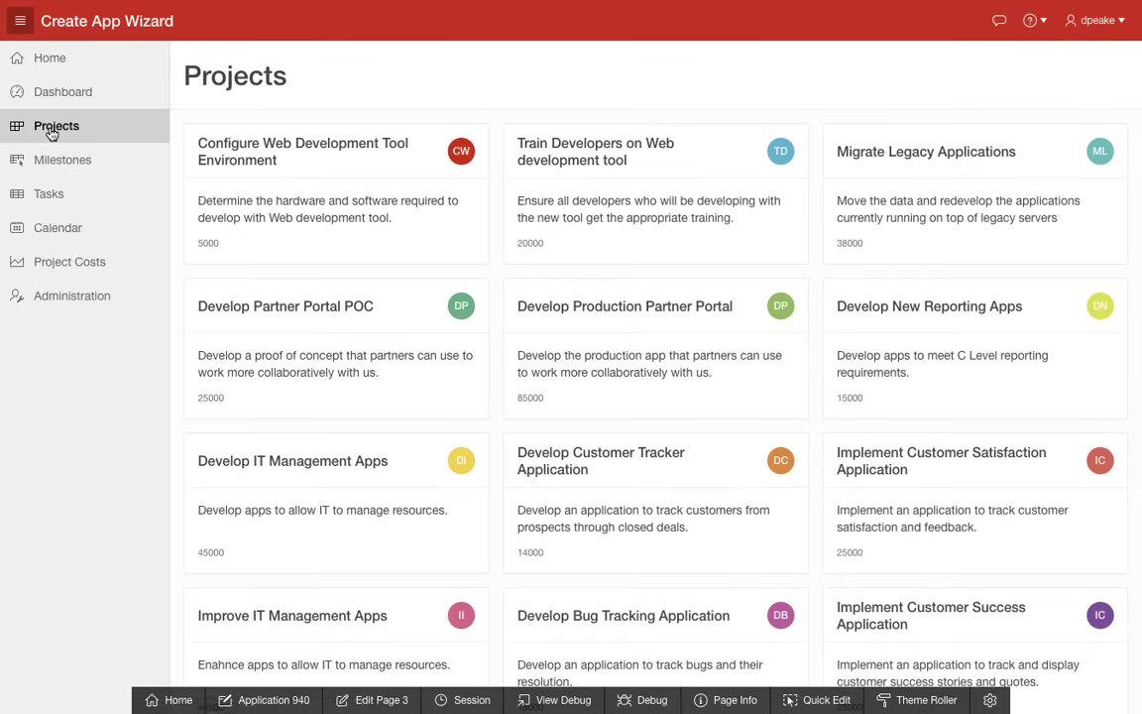
- On the Milestones page, change the Move Data Structures due date to 16-Apr-2018 and save the grid
click(93, 168)
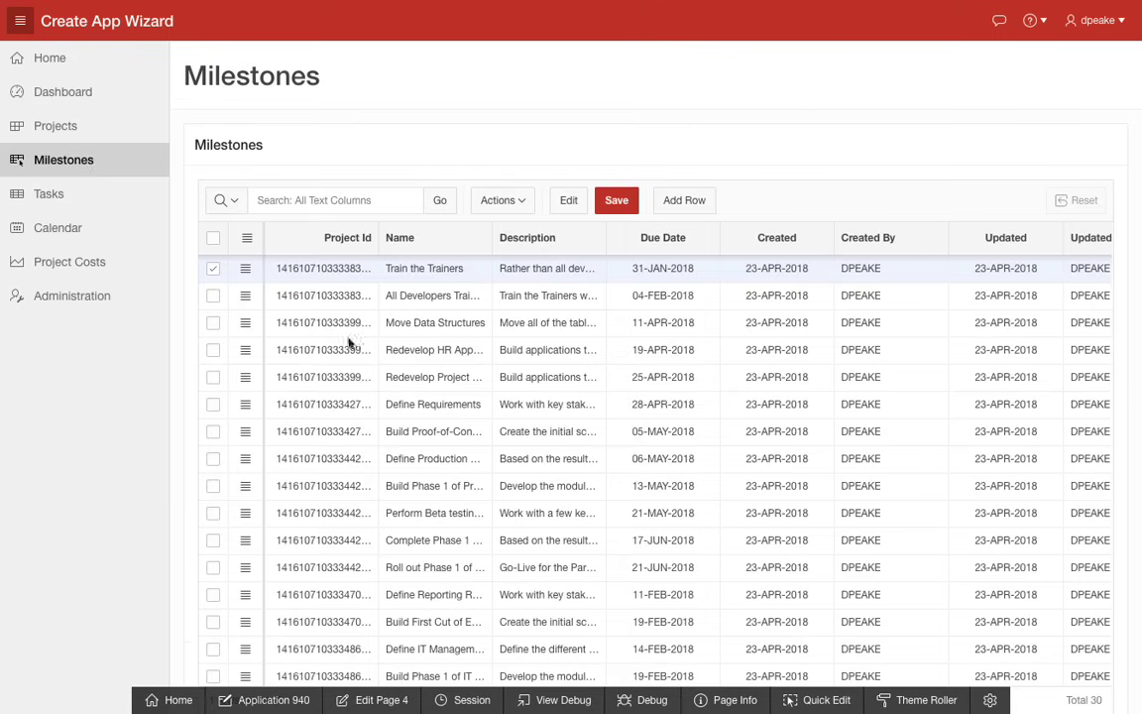
double_click(705, 324)
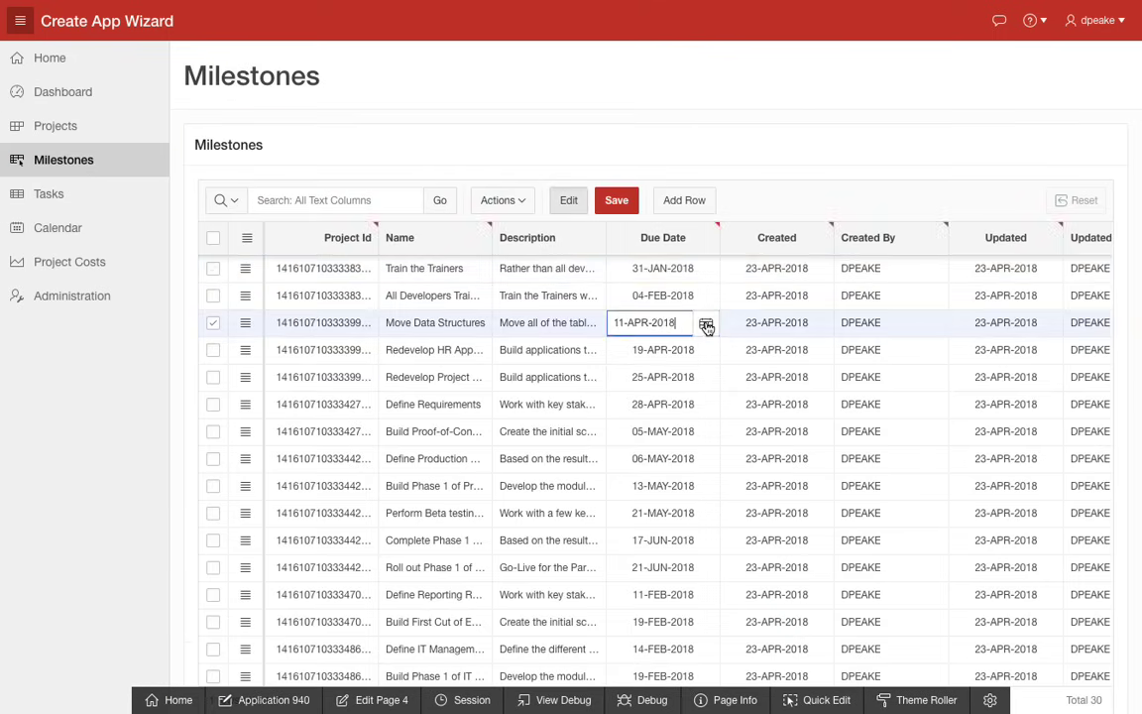
click(703, 323)
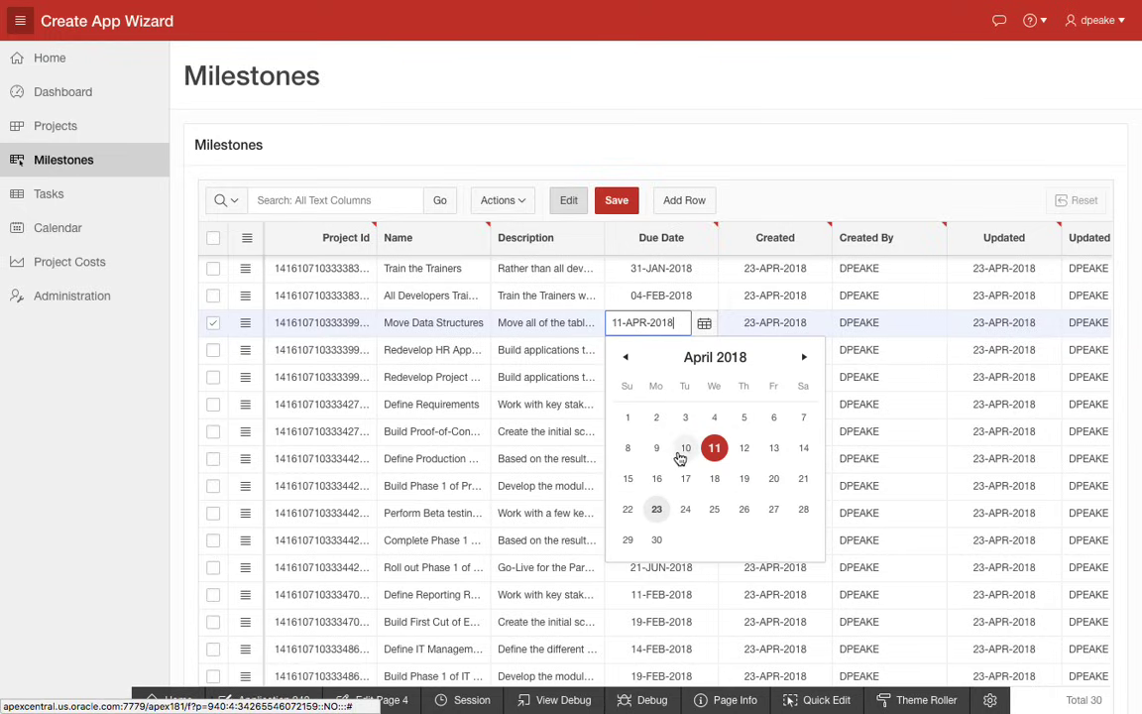
click(657, 478)
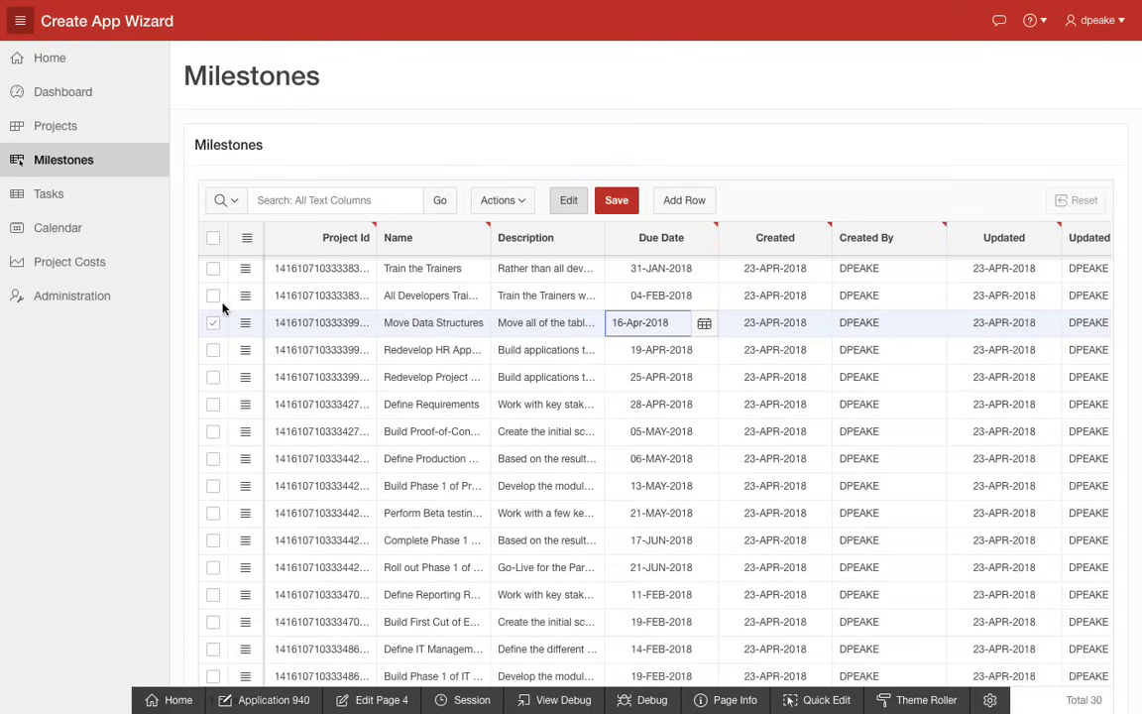
click(61, 199)
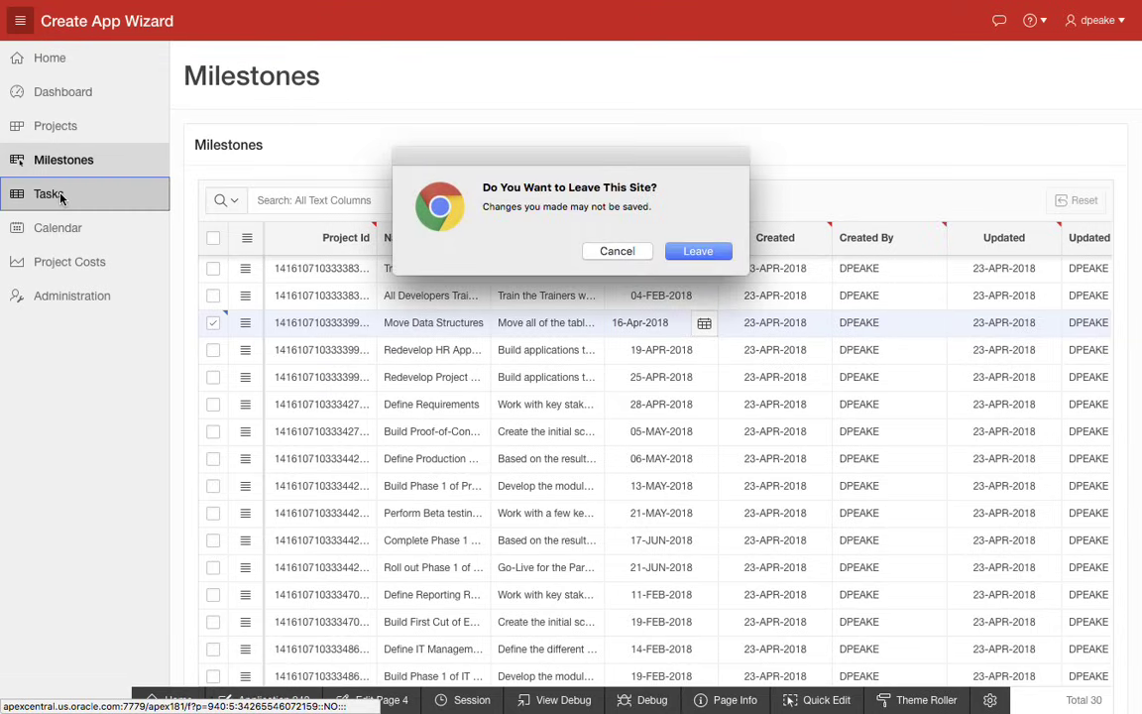
click(617, 251)
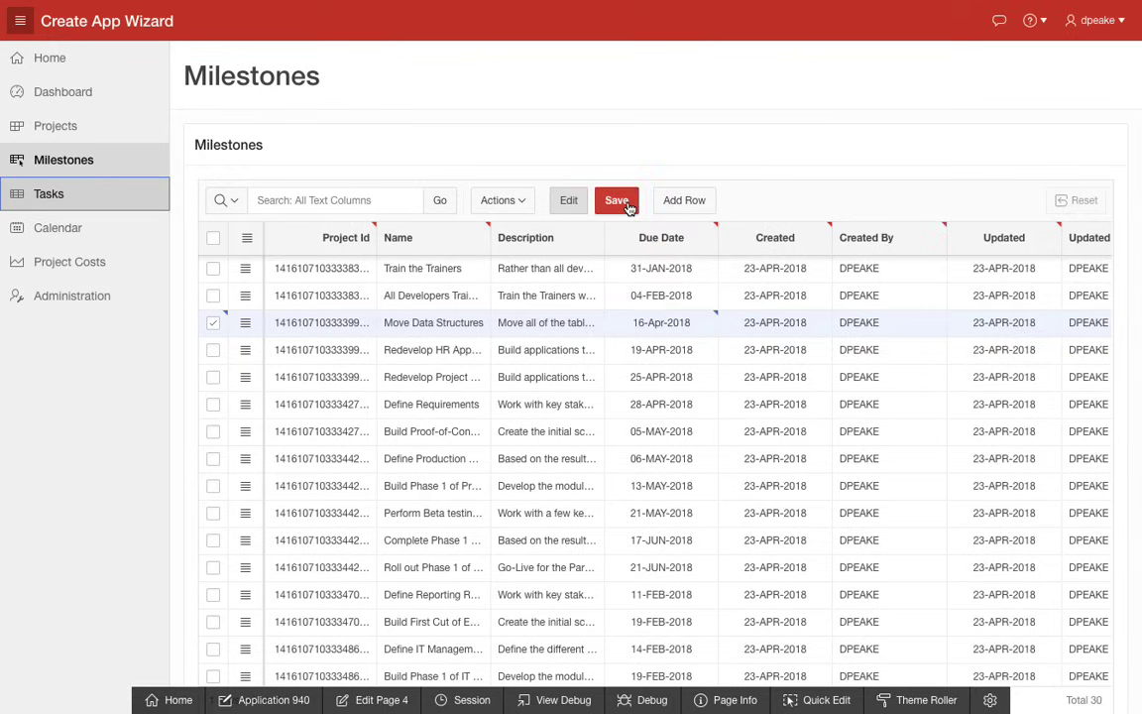
click(626, 206)
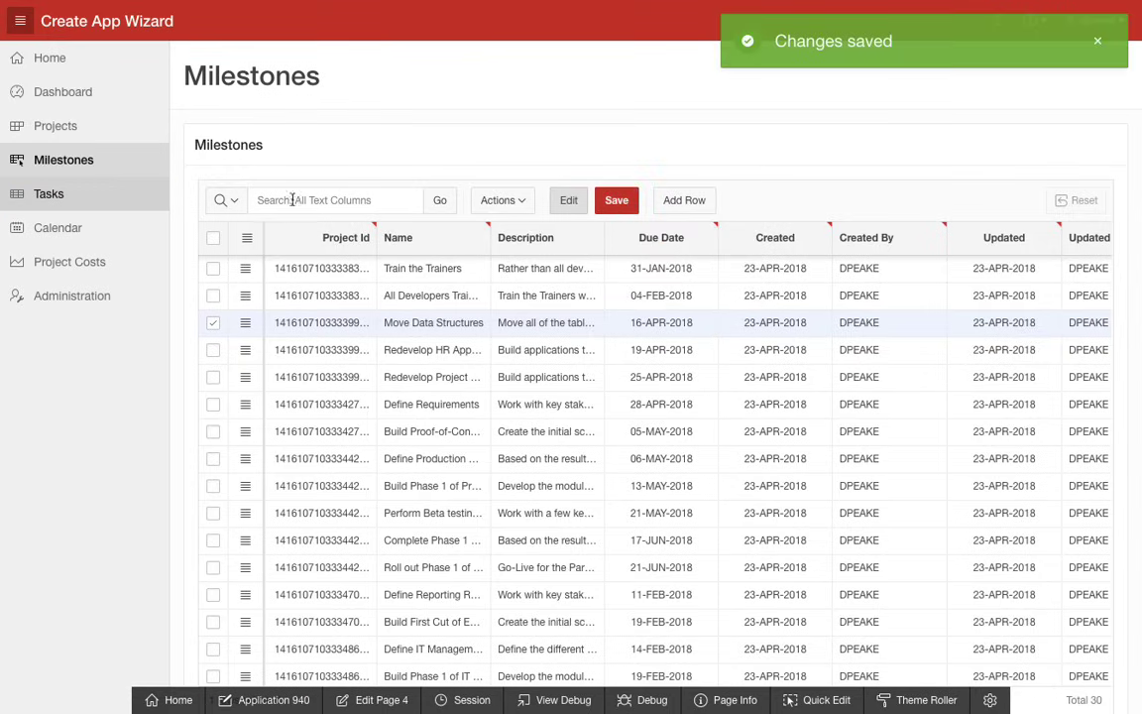
- On the Tasks page, filter the report to the All Developers Trained milestone and view the Train Developers II task form without changes
click(69, 197)
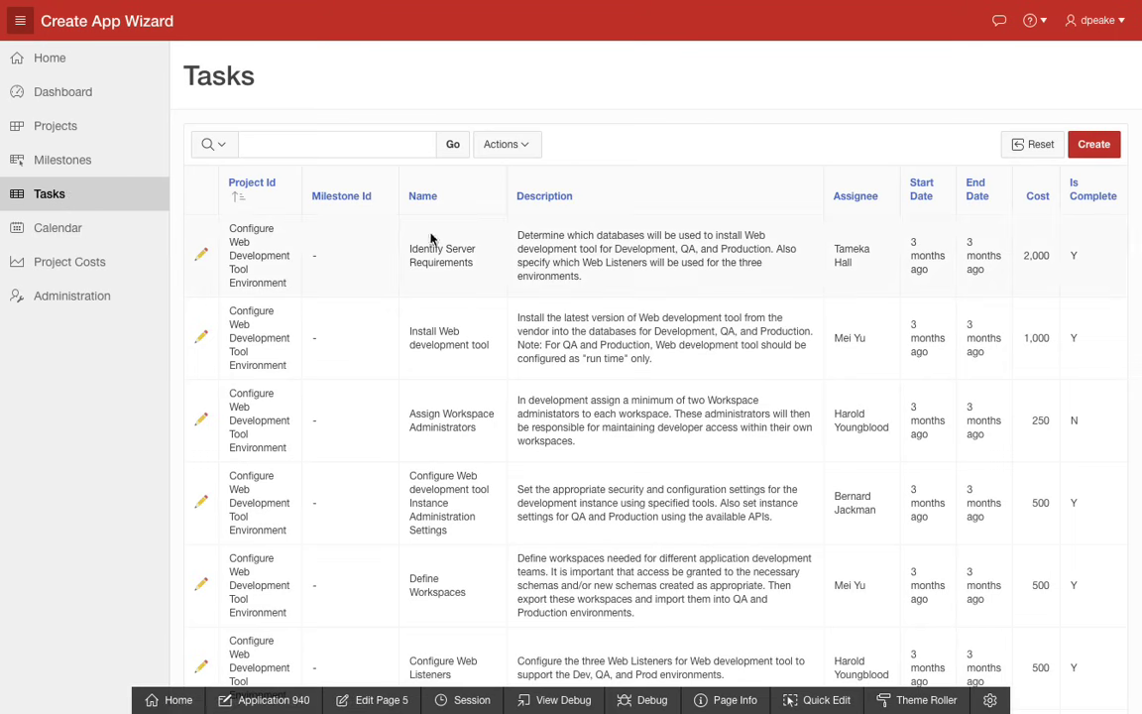
click(356, 203)
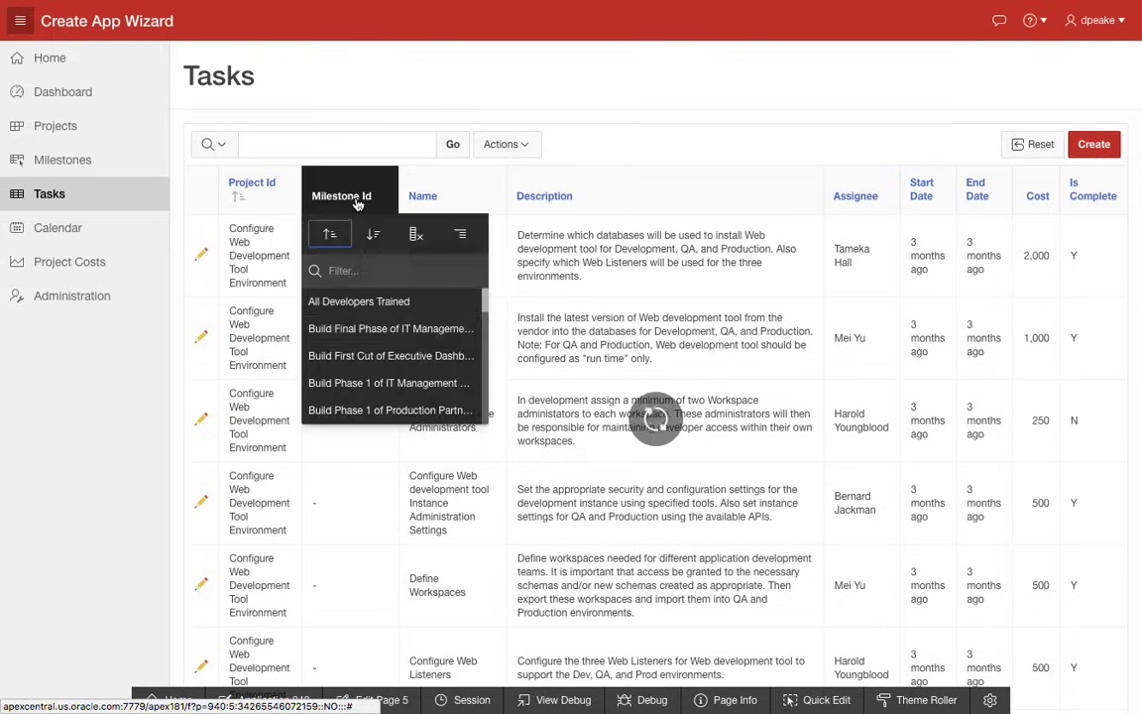
click(396, 300)
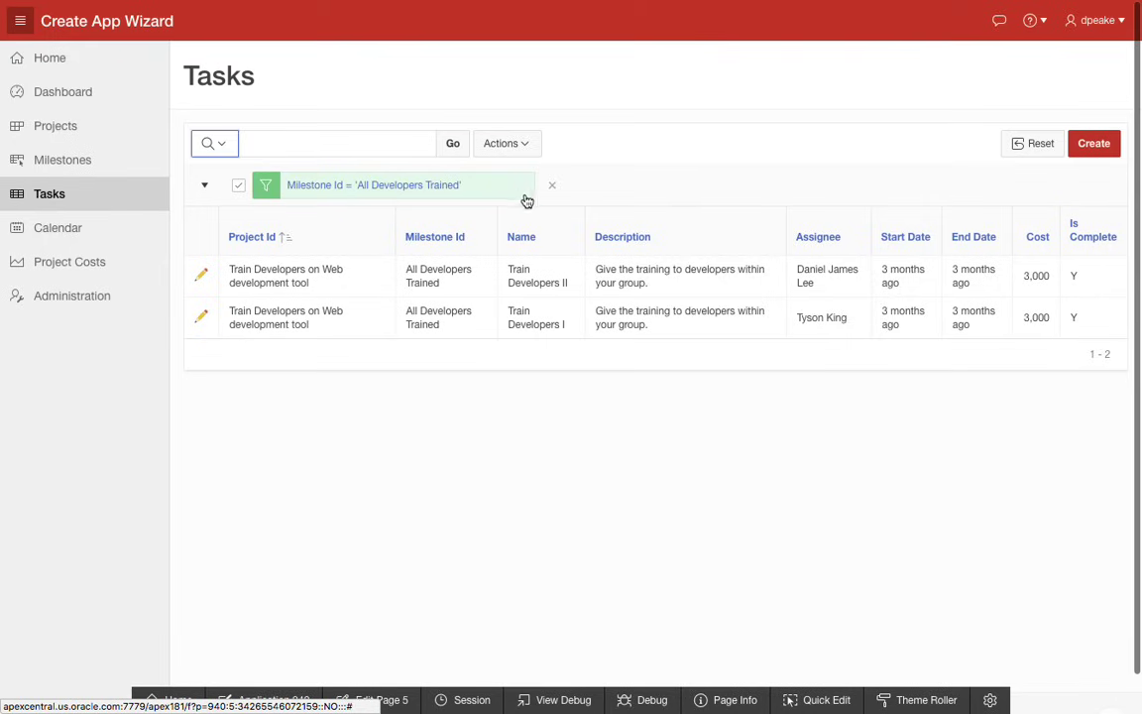
click(203, 278)
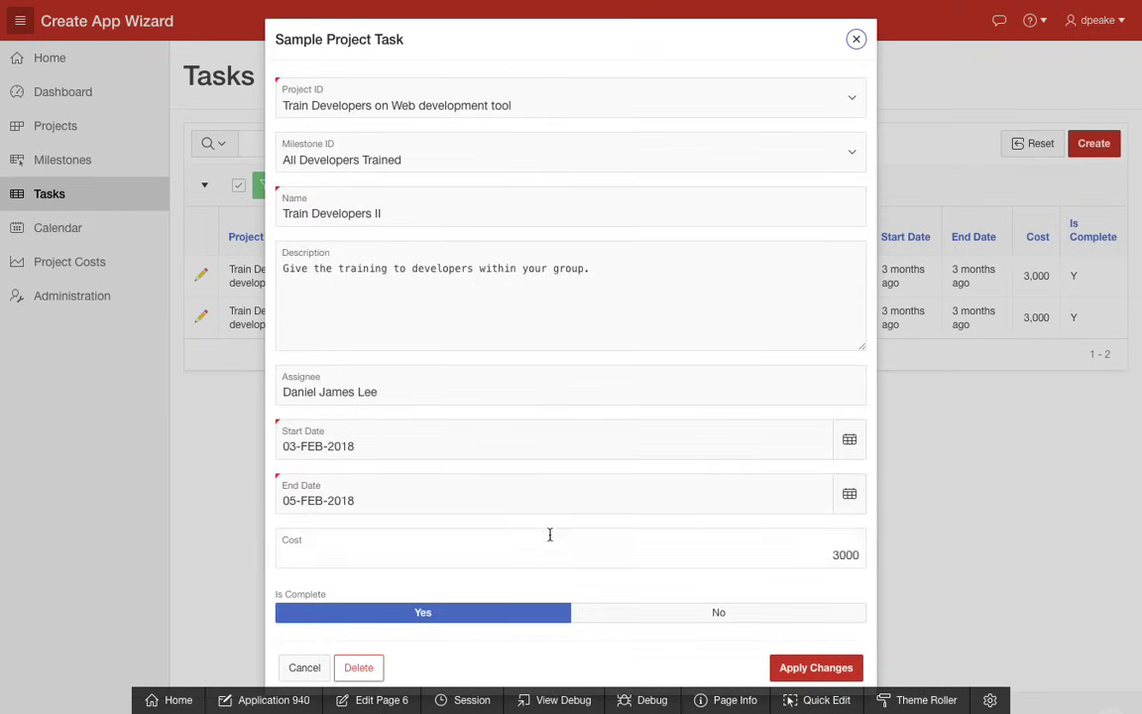
click(307, 666)
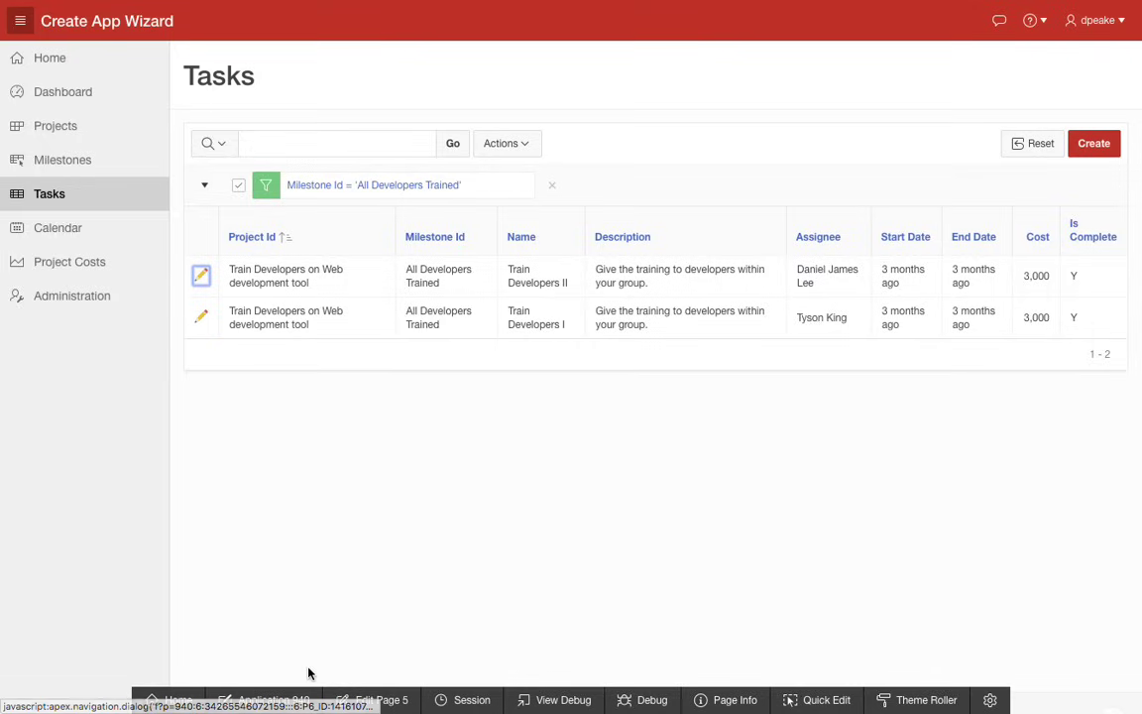
- Open the application's Calendar page in Page Designer and target the calendar's View / Edit Link at page 6, Sample Project Task
click(76, 231)
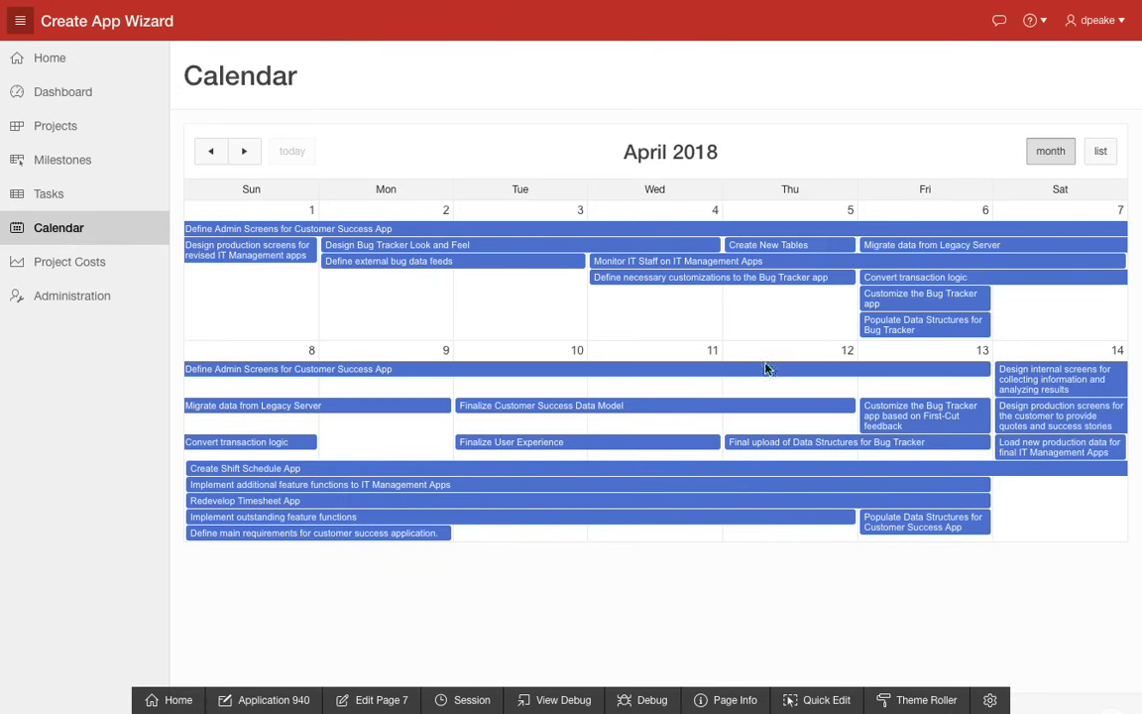
mouse_move(623, 447)
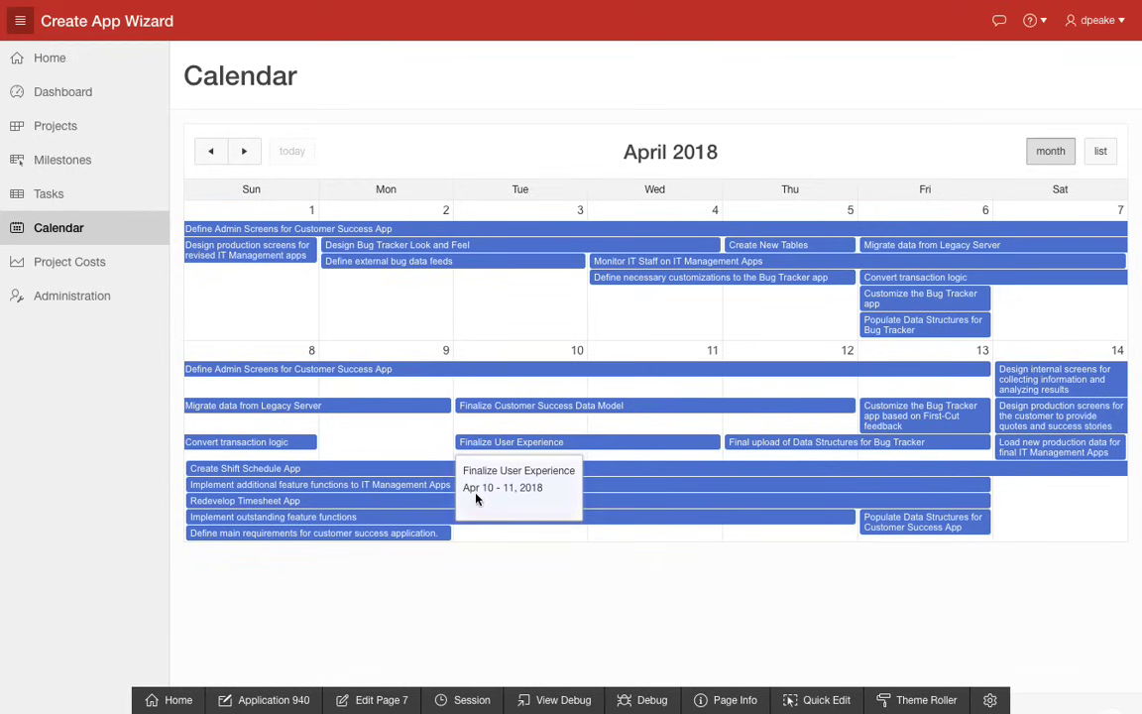
click(372, 701)
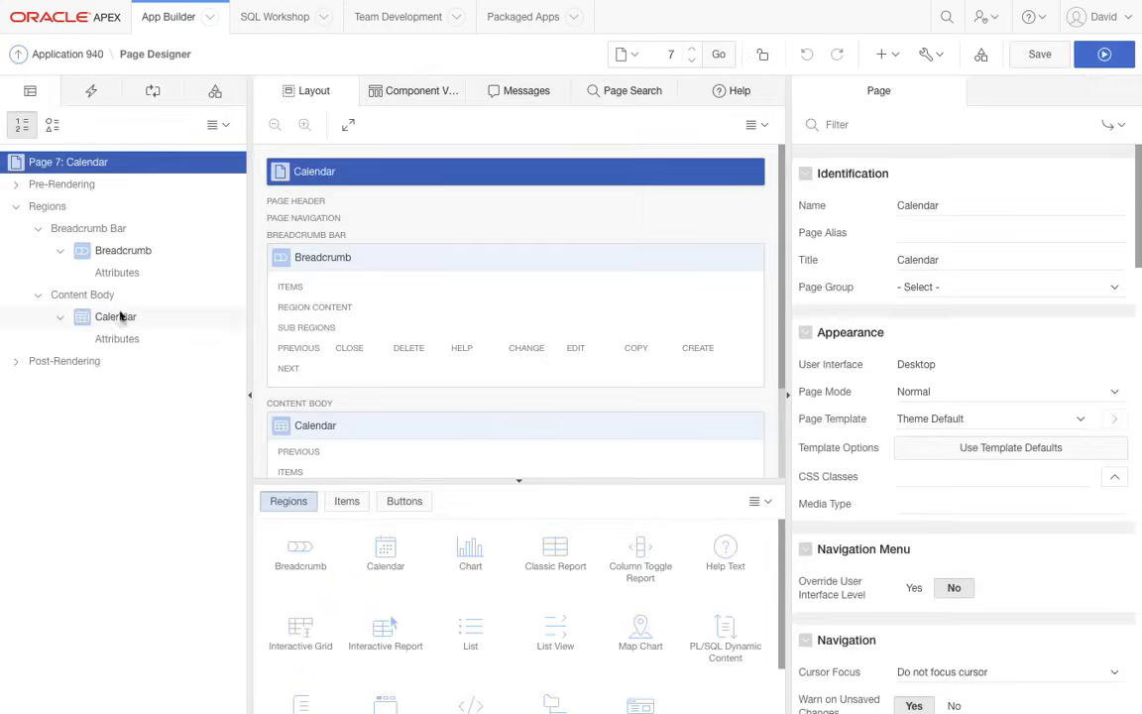
click(114, 340)
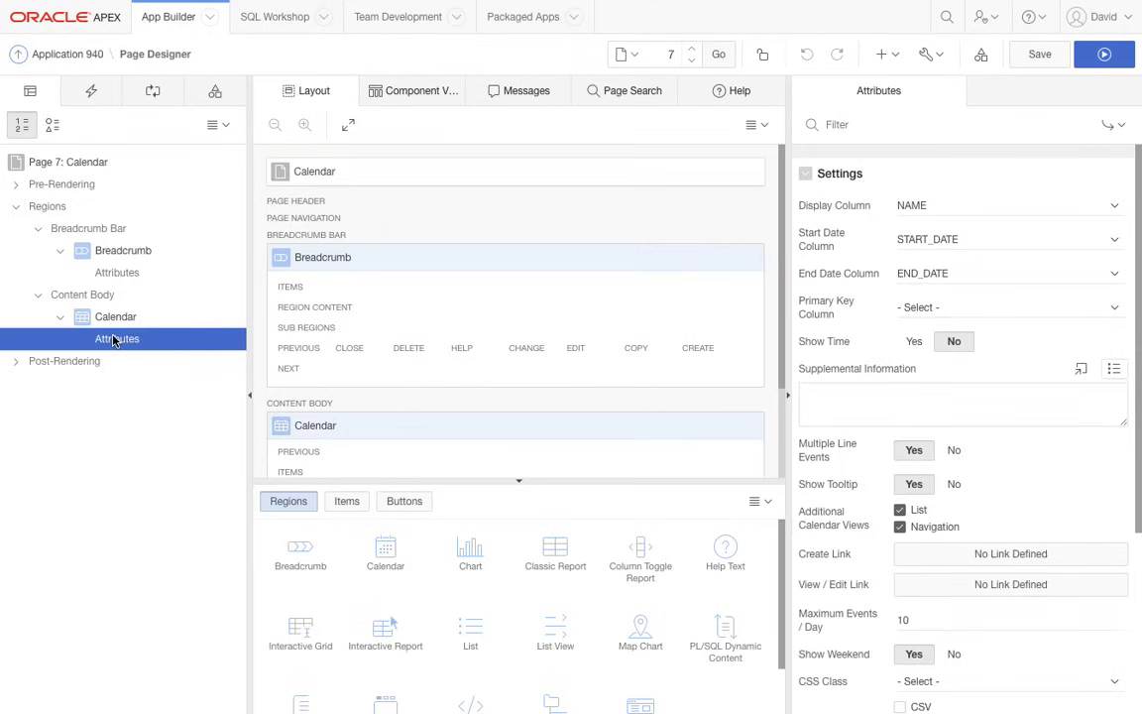
click(998, 586)
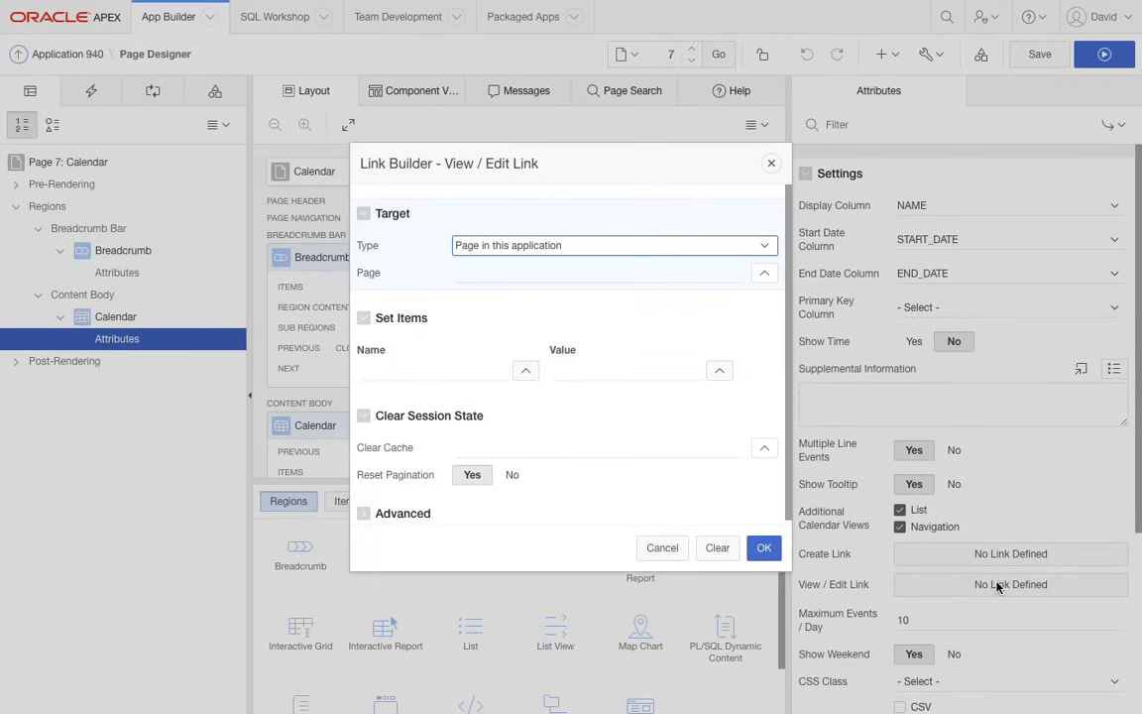
click(765, 274)
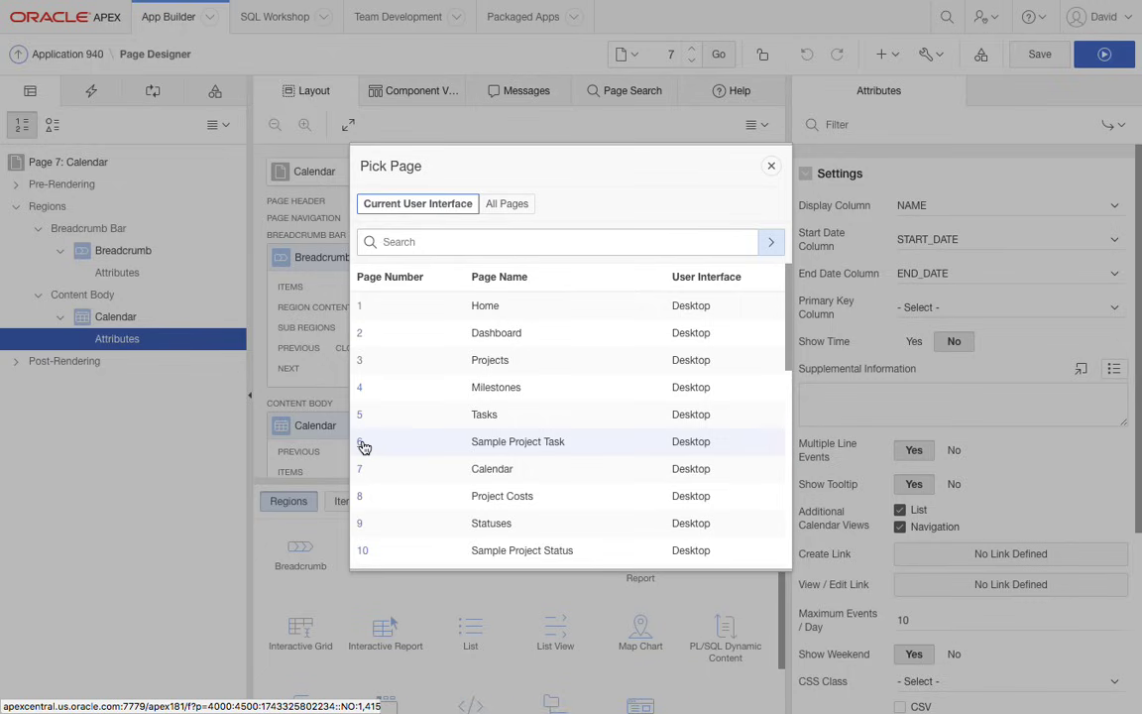
click(360, 444)
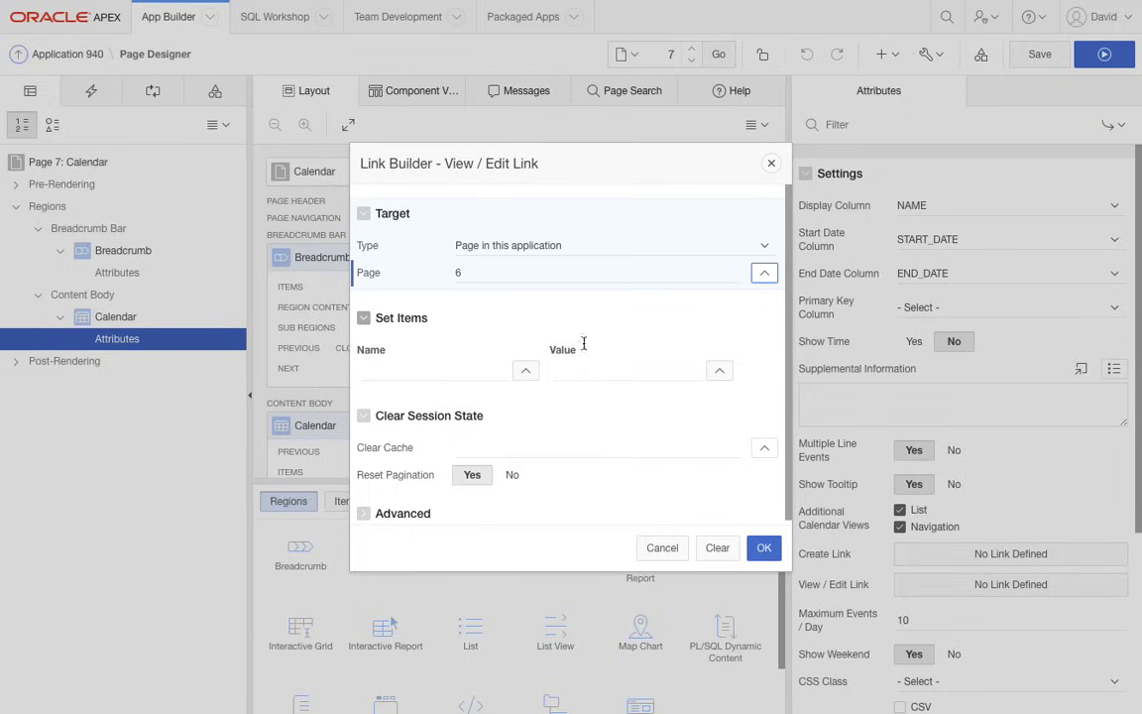
- Have the View / Edit Link set P6_ID to &ID. and clear the cache for page 6, and save the page
click(525, 374)
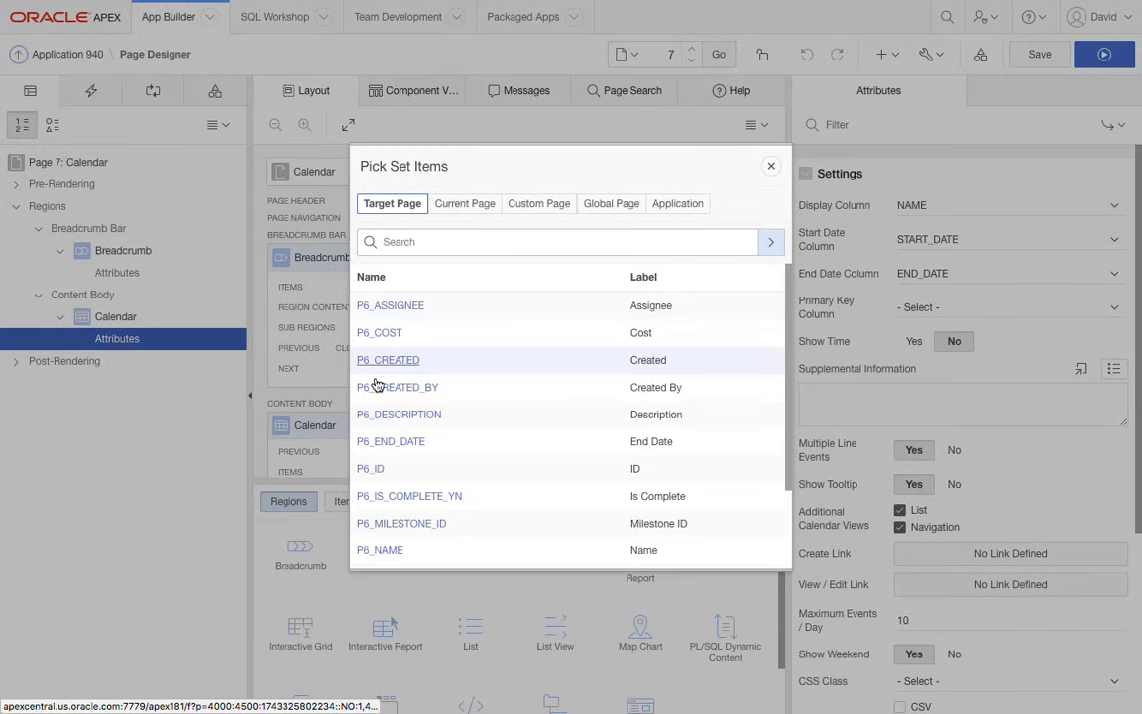
click(372, 472)
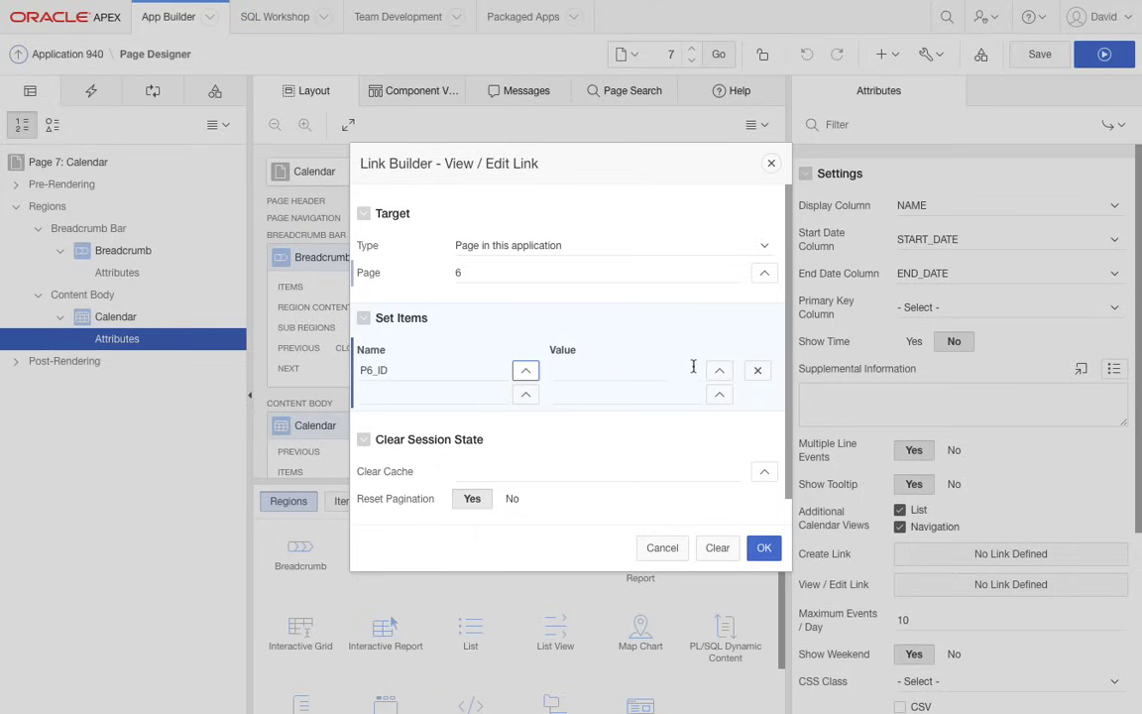
click(721, 370)
click(365, 307)
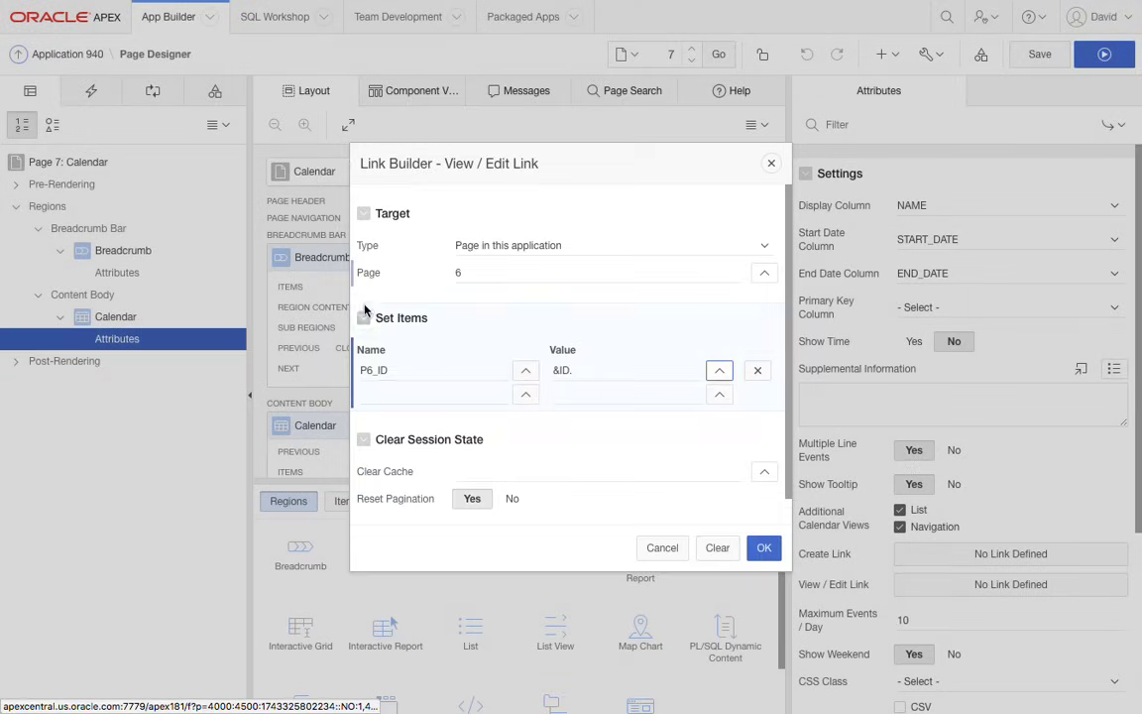
click(509, 471)
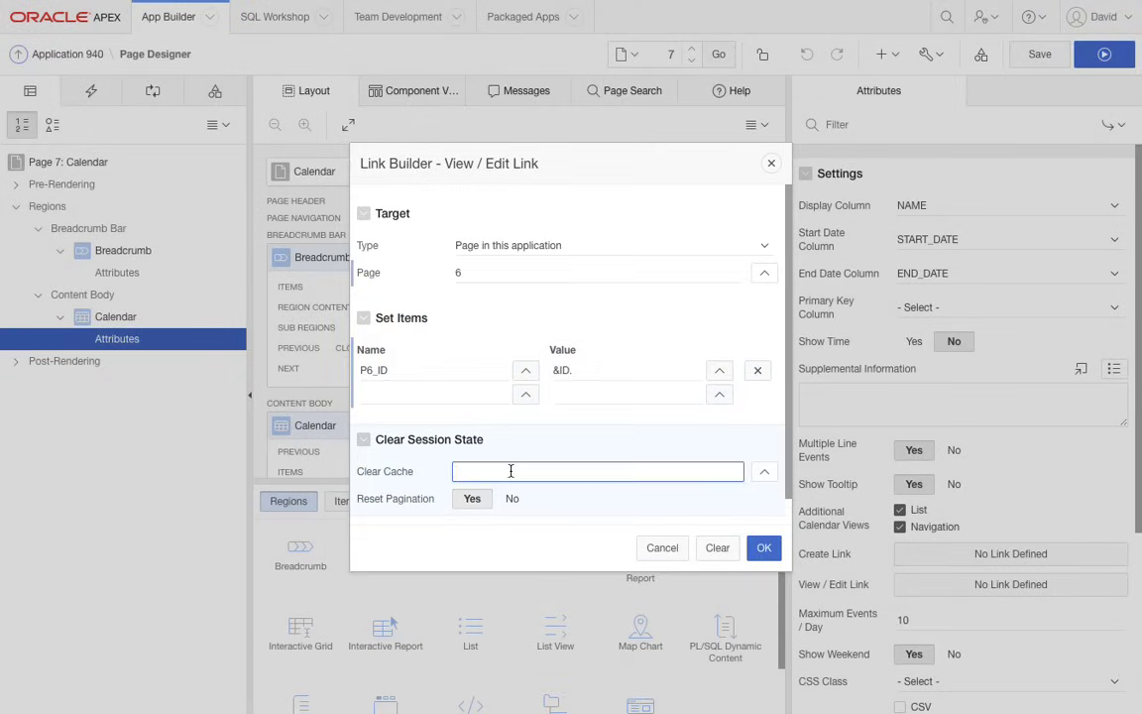
text(6)
click(763, 549)
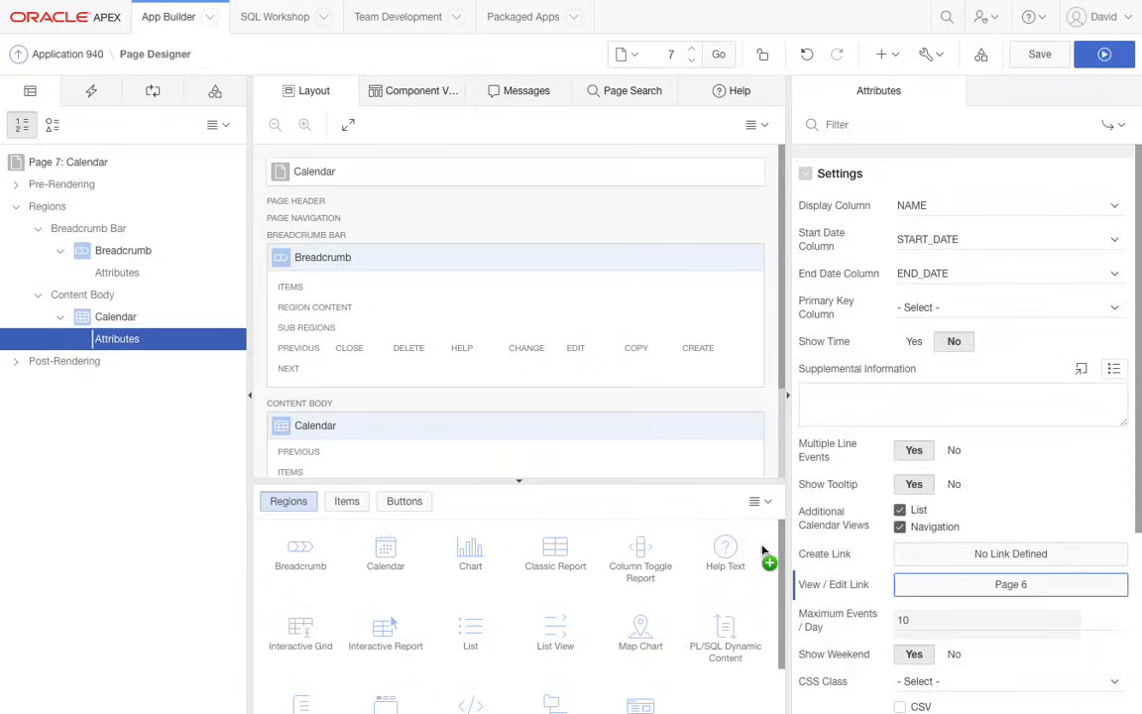
click(1039, 63)
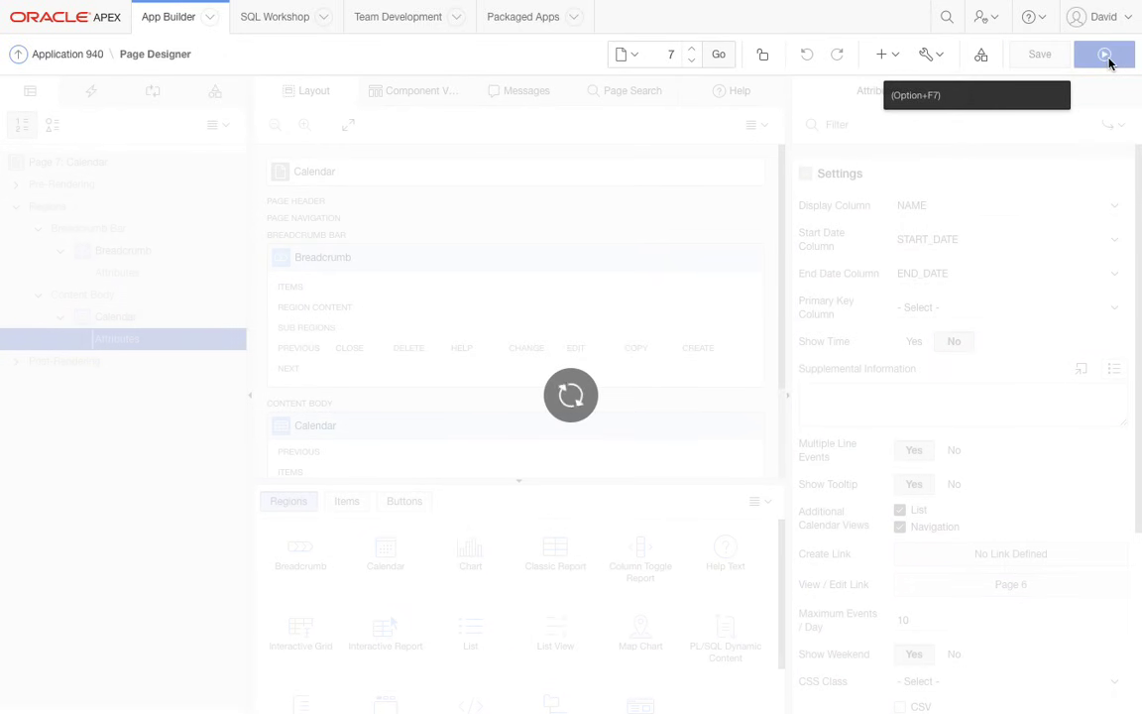
- Run the Calendar page and check the task forms of the Finalize Customer Success Data Model and Finalize User Experience events
click(1107, 56)
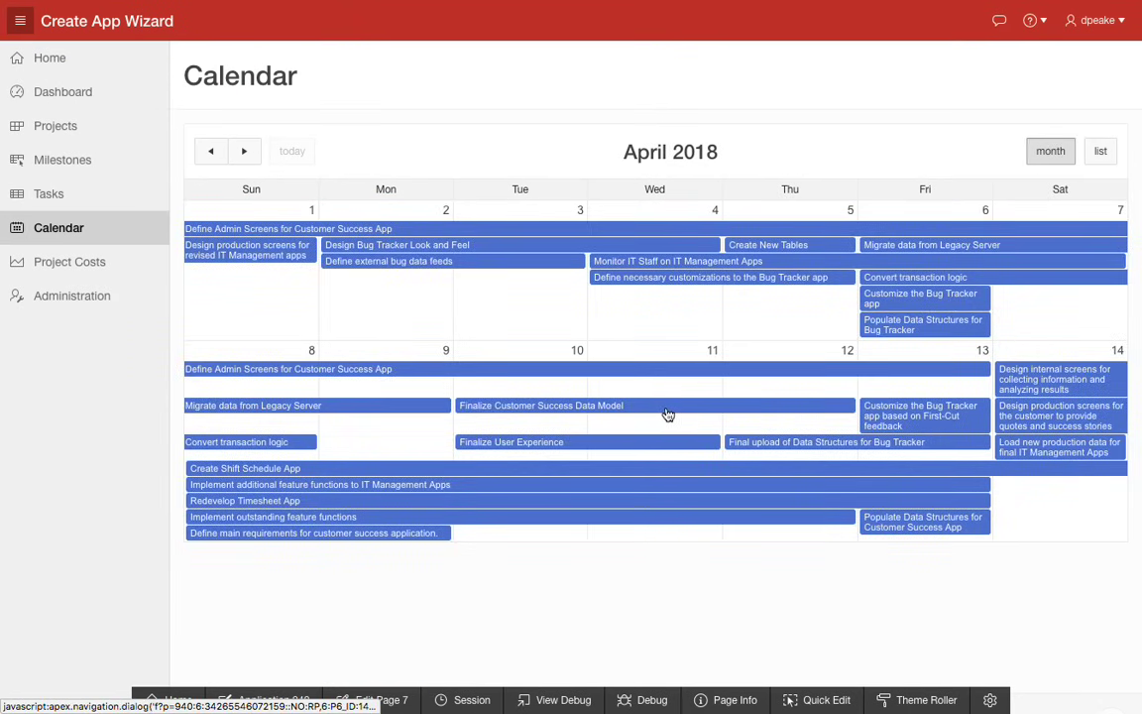
click(668, 408)
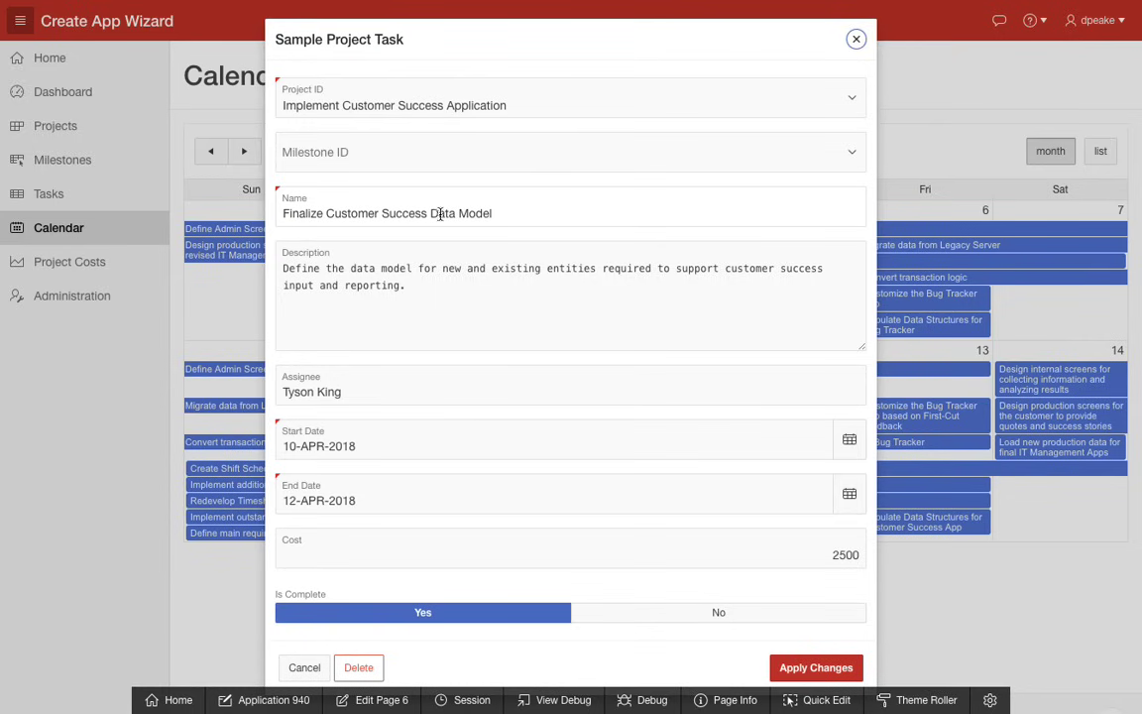
click(304, 667)
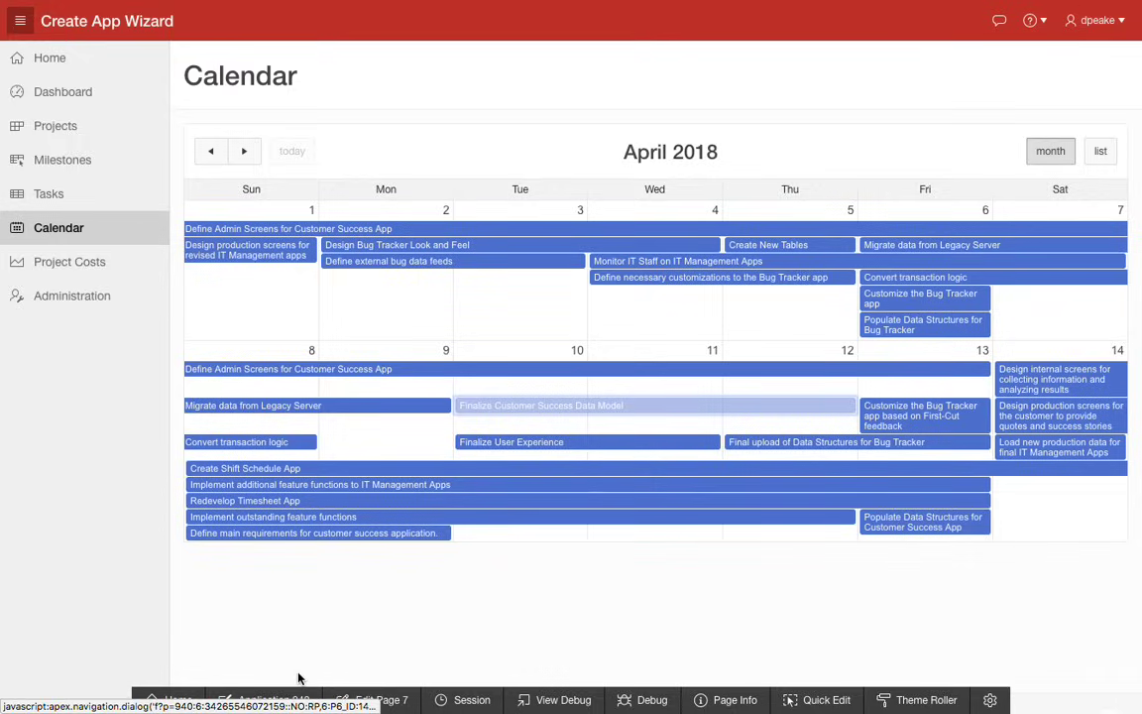
click(589, 444)
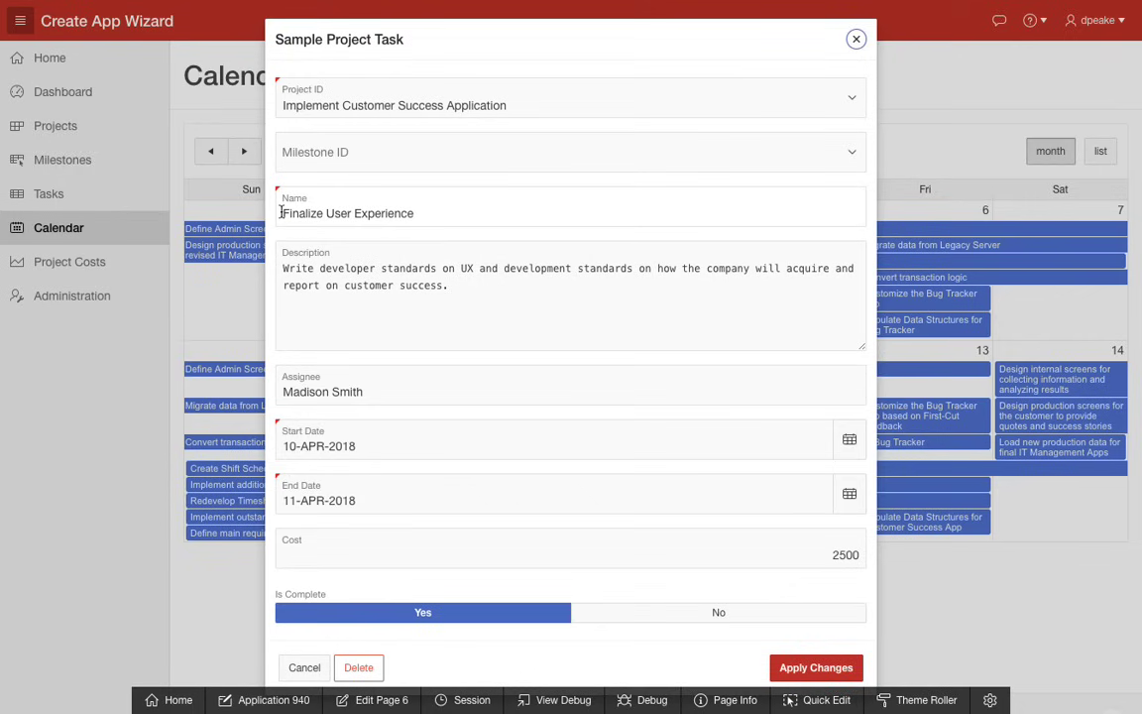
drag(281, 212, 417, 212)
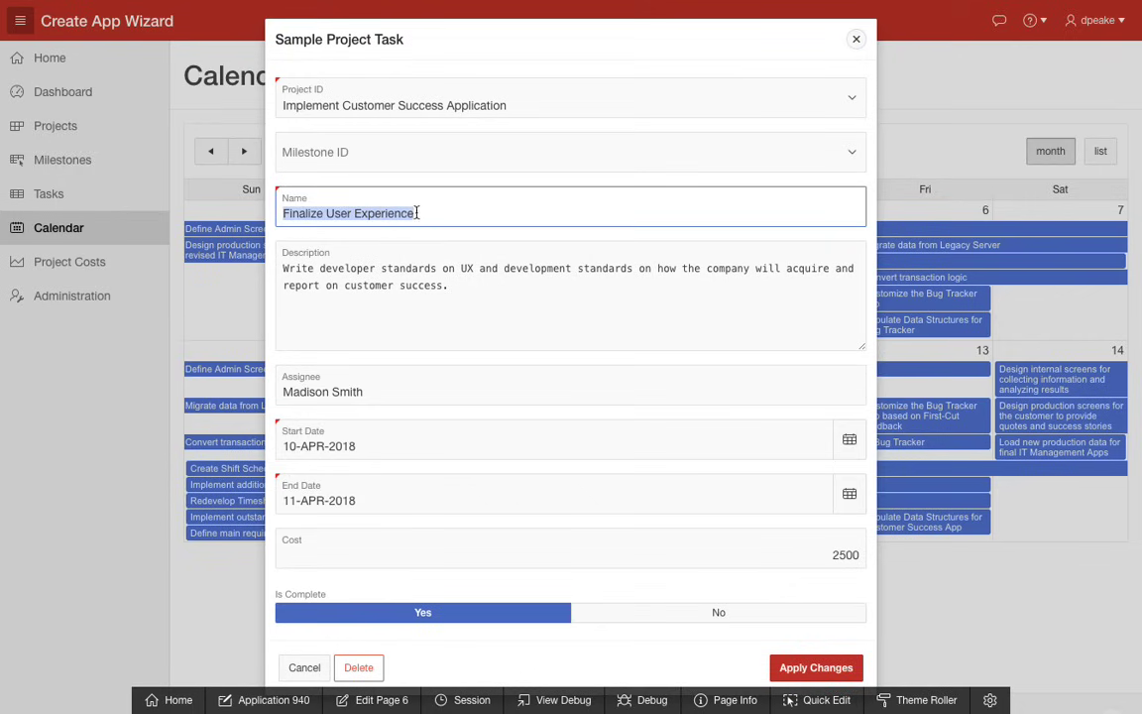
click(307, 669)
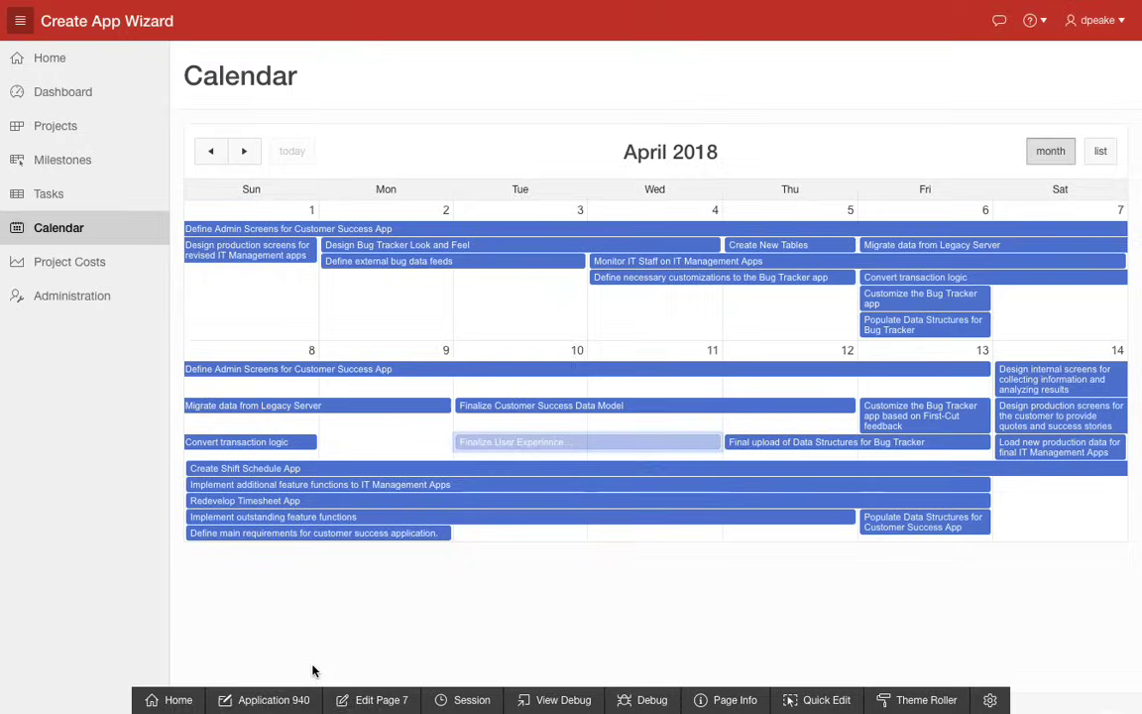
- View the Project Costs chart, and look over the Administration page's options and its Statuses list
click(87, 265)
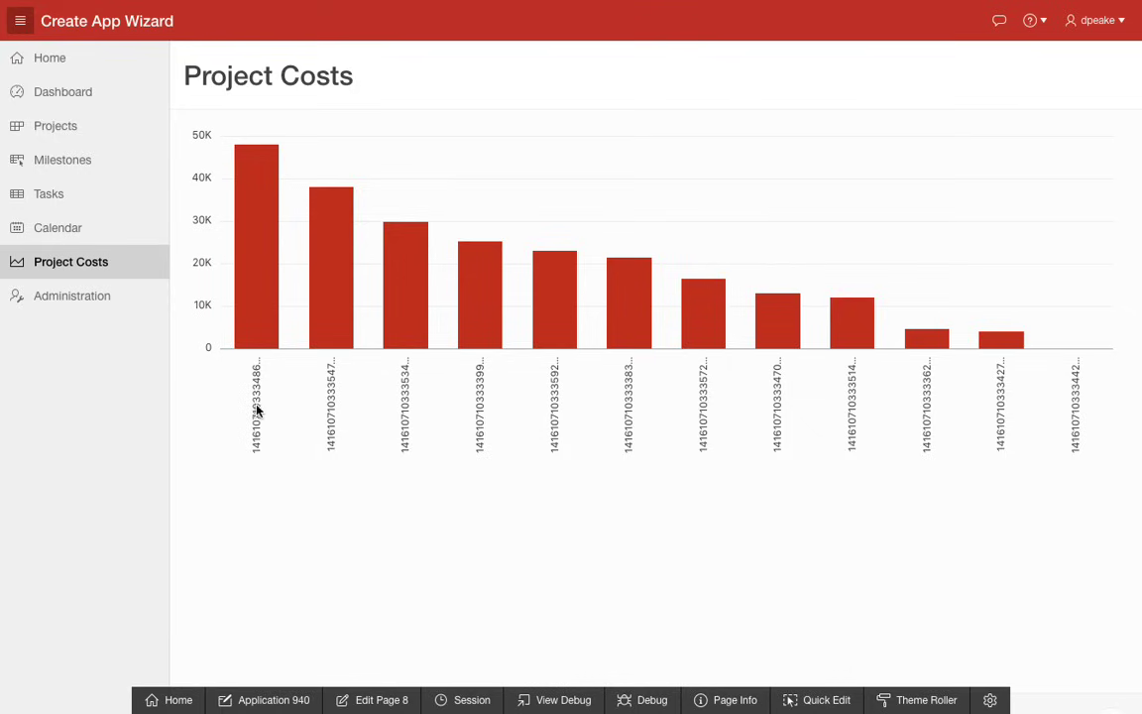
click(71, 302)
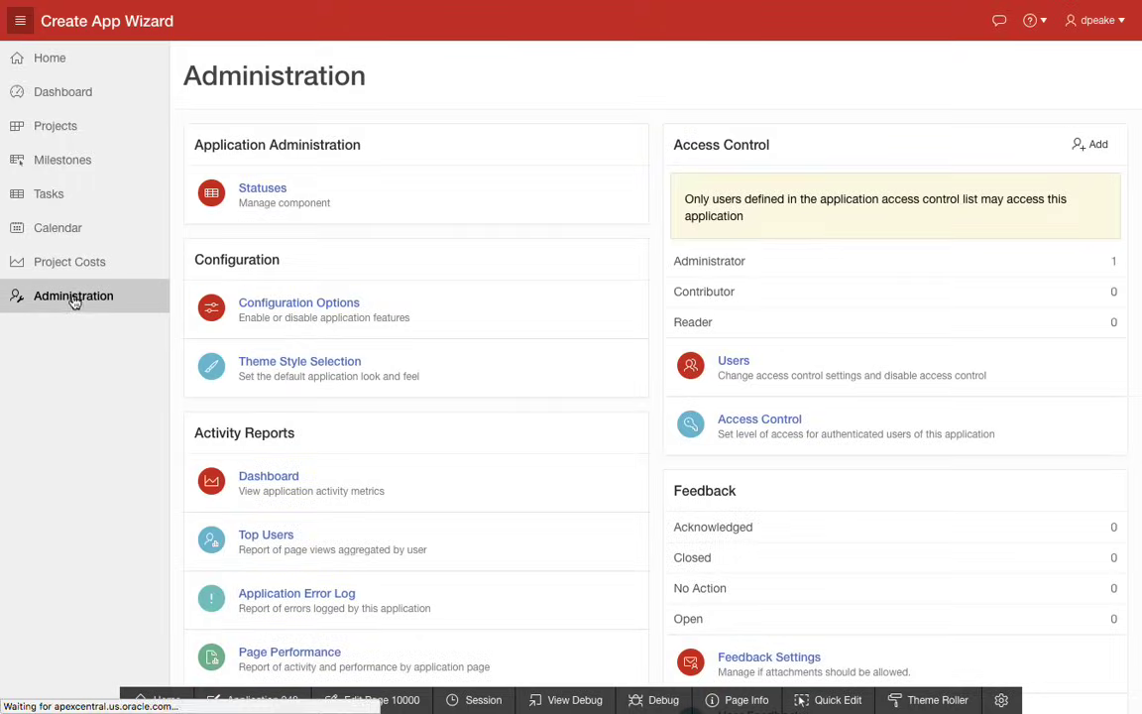
click(280, 194)
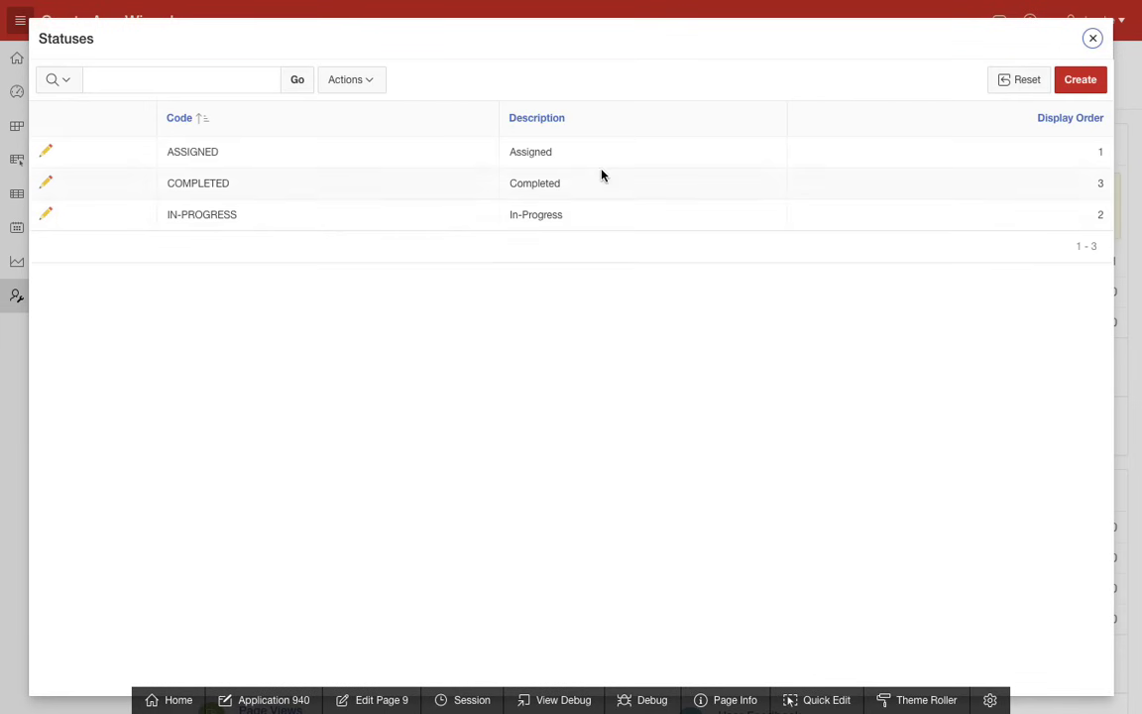
click(1092, 37)
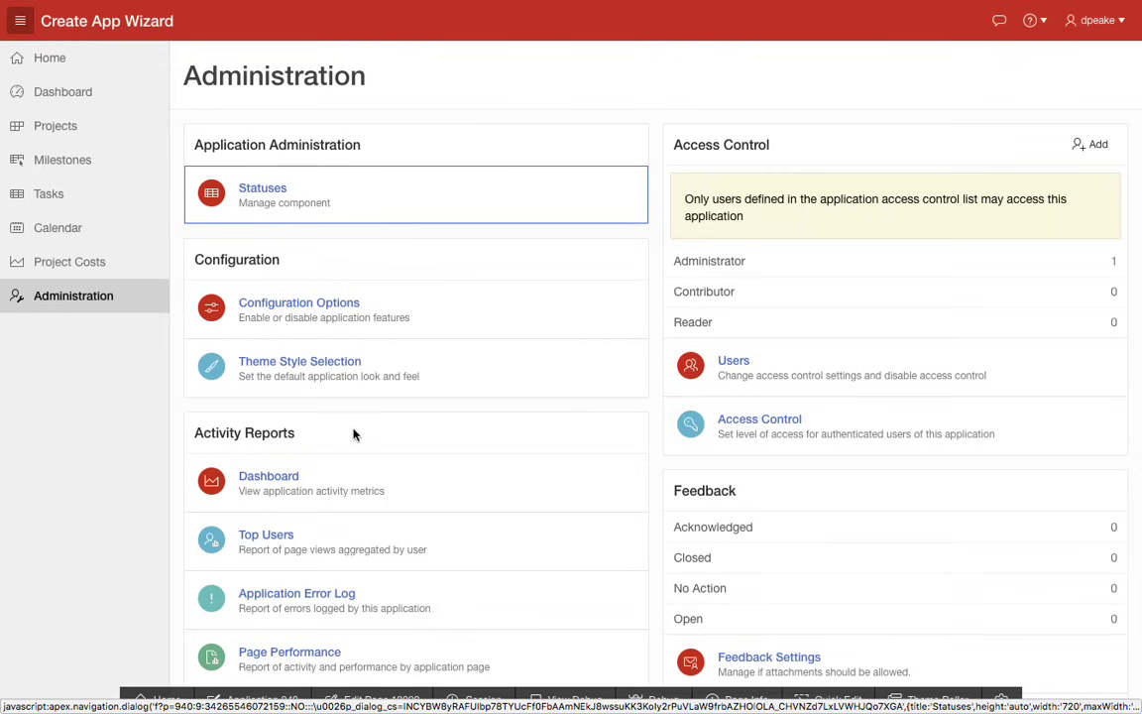
scroll(362, 490, down, 2)
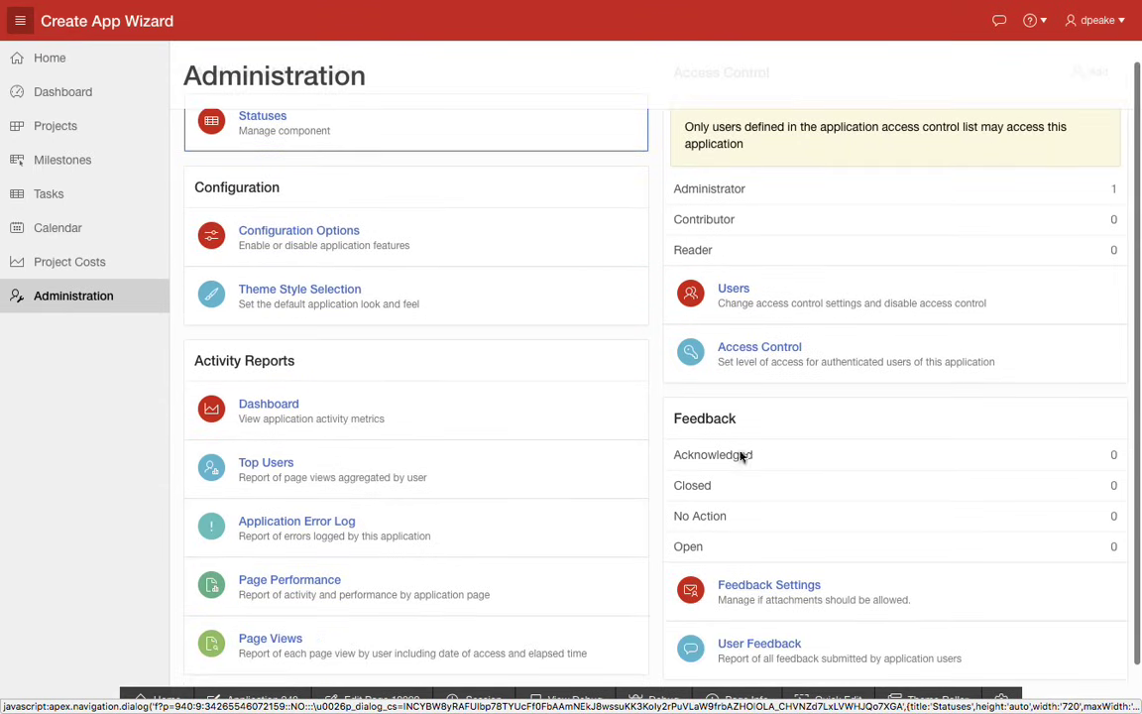
scroll(834, 487, down, 1)
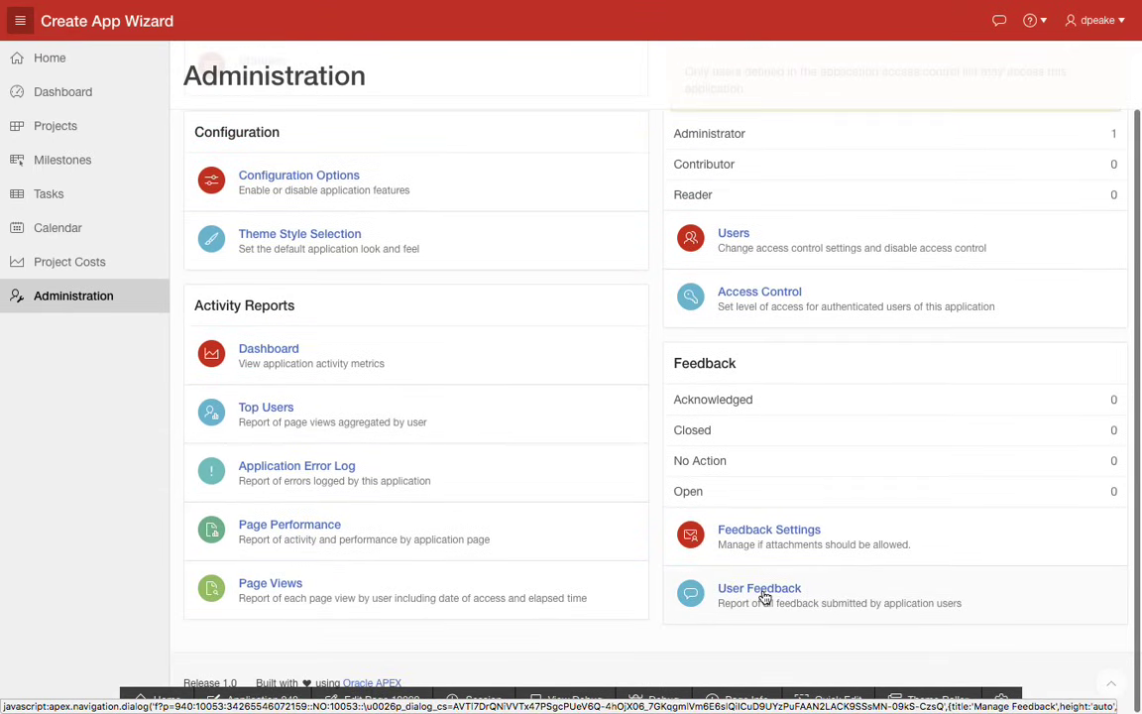
scroll(792, 543, up, 2)
scroll(792, 543, up, 1)
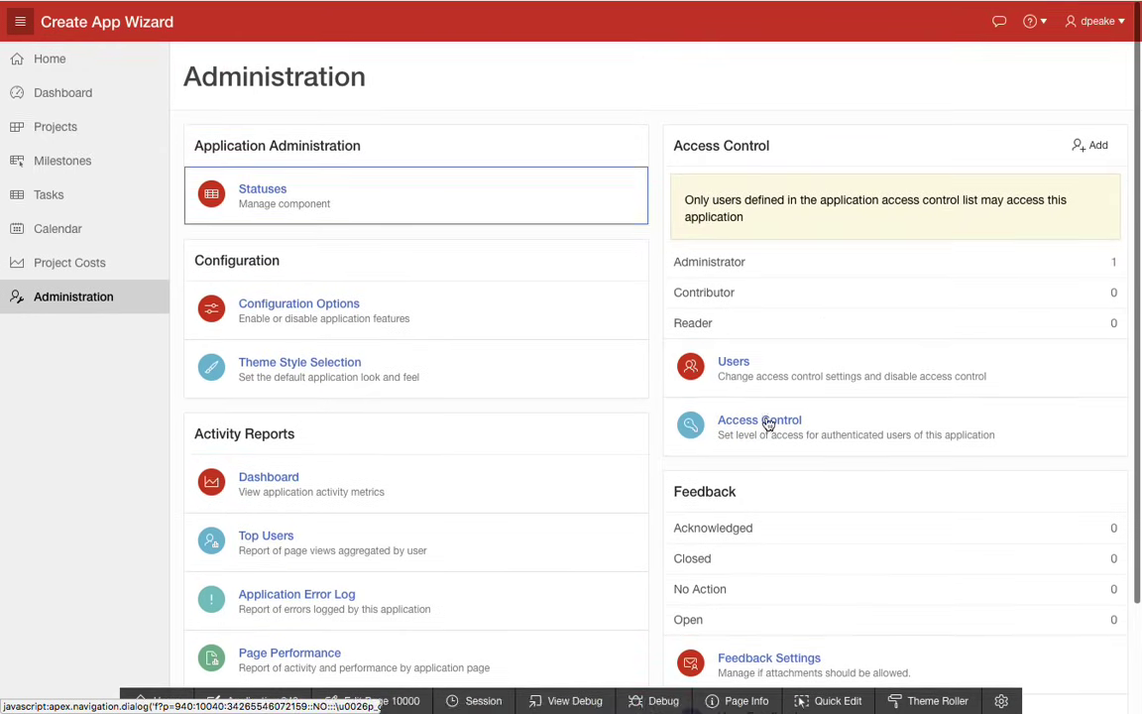